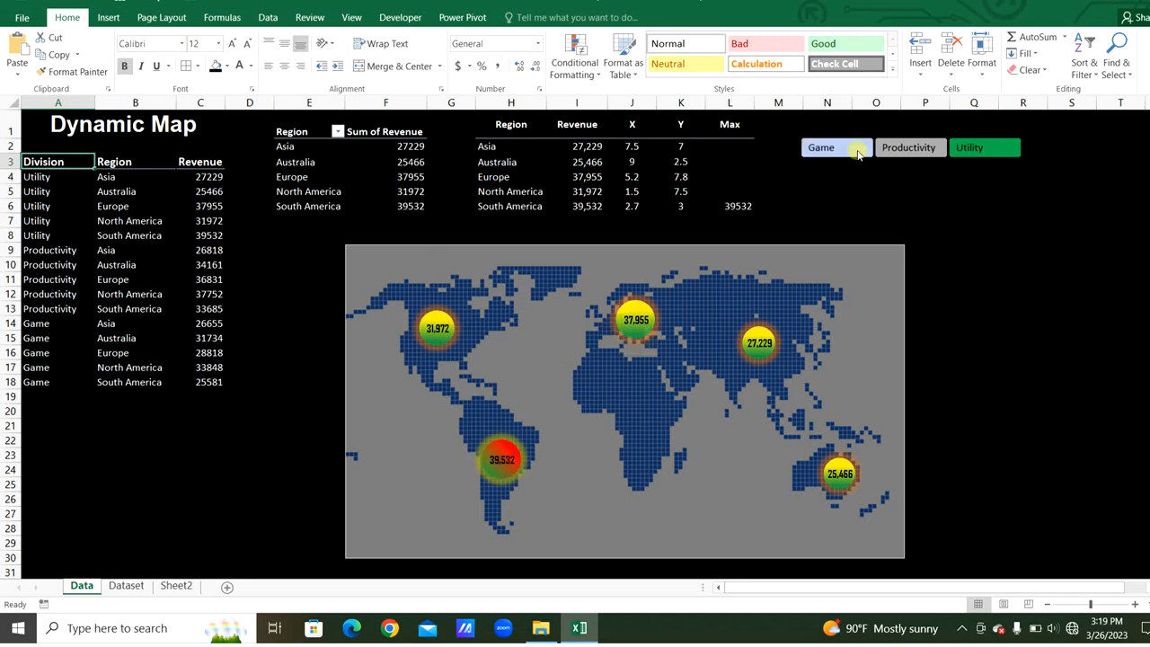
# - Try the Division slicer's Productivity, Utility and Game options to compare how the map's revenue bubbles respond, ending on Utility
pyautogui.click(857, 151)
pyautogui.click(903, 148)
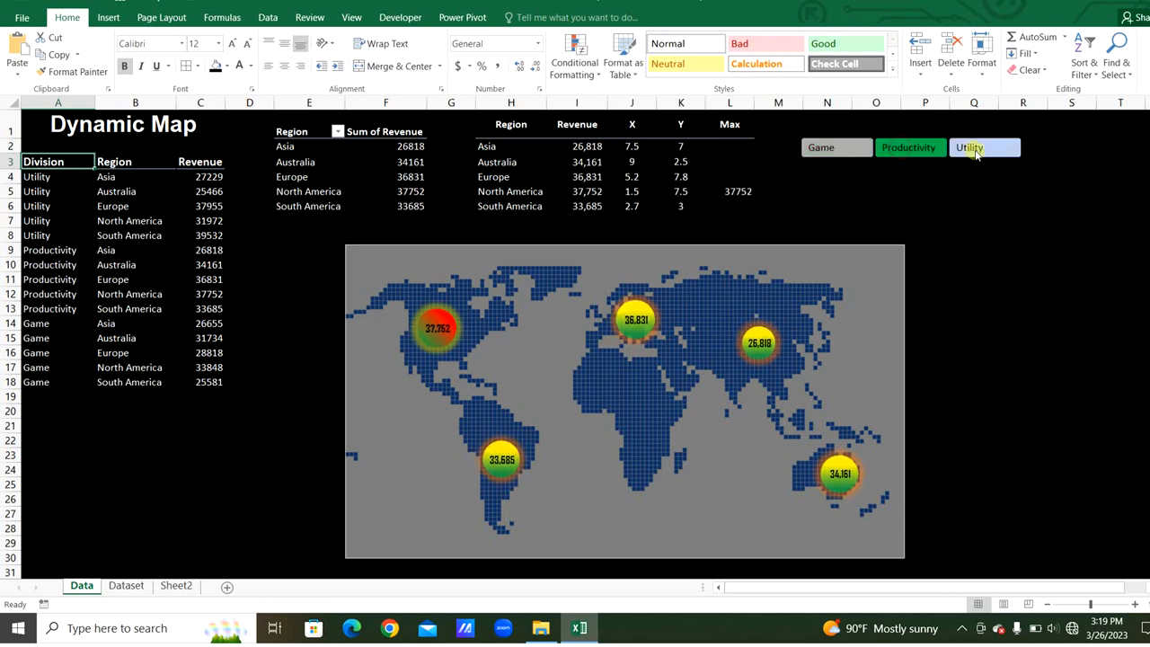
pyautogui.click(977, 151)
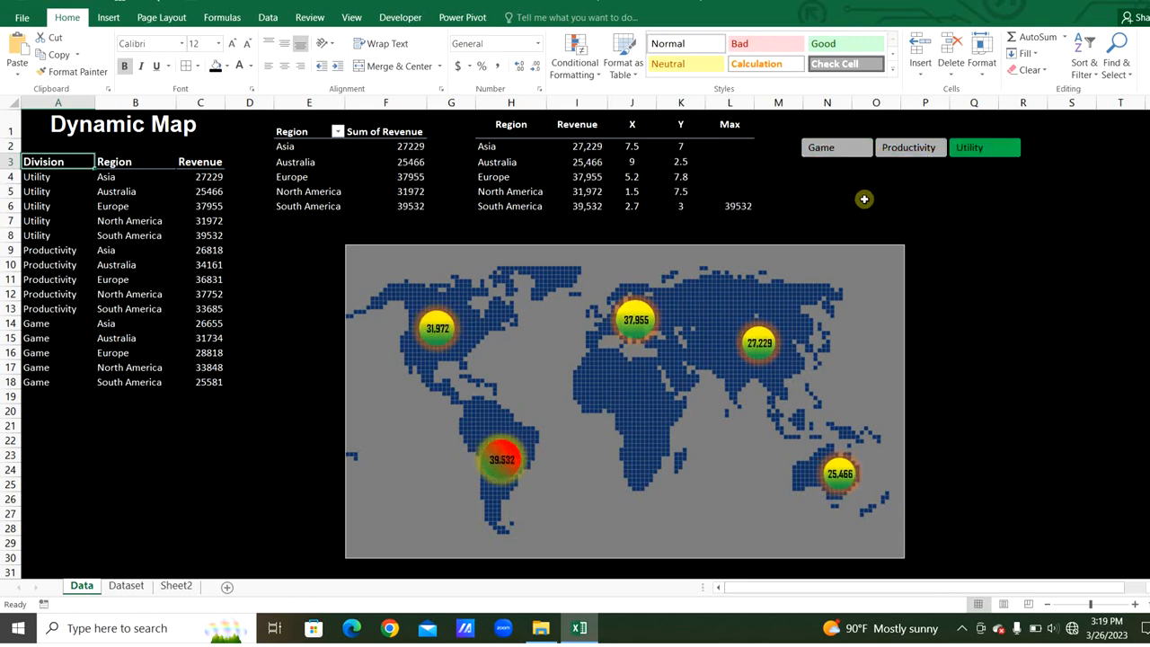
pyautogui.click(852, 151)
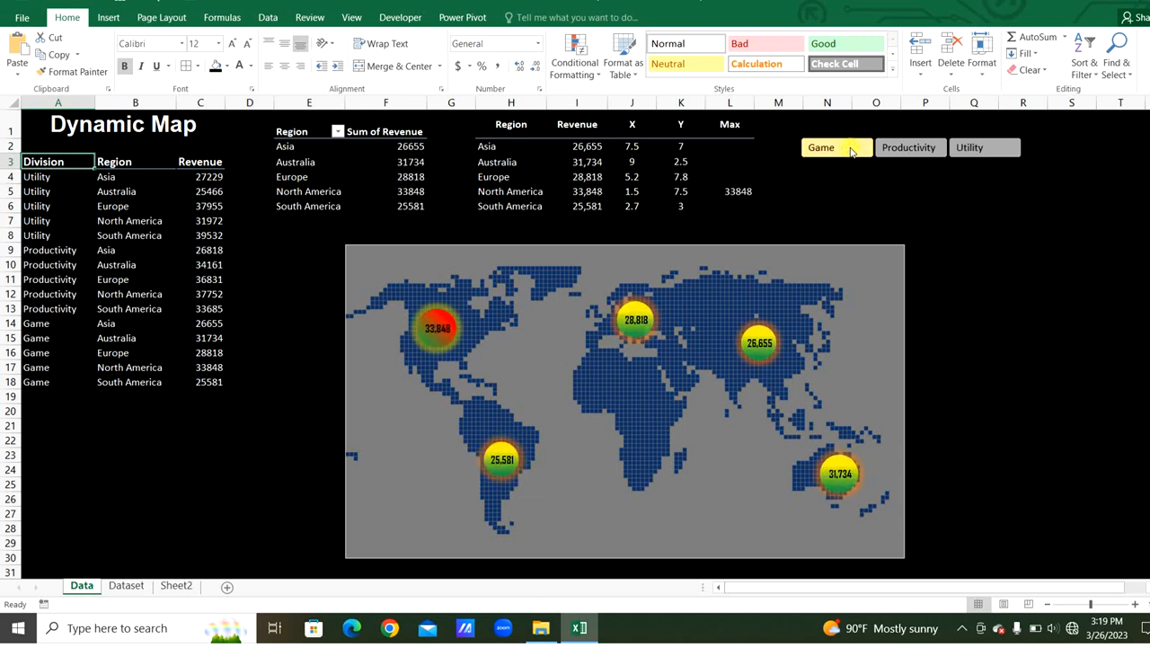
pyautogui.click(969, 151)
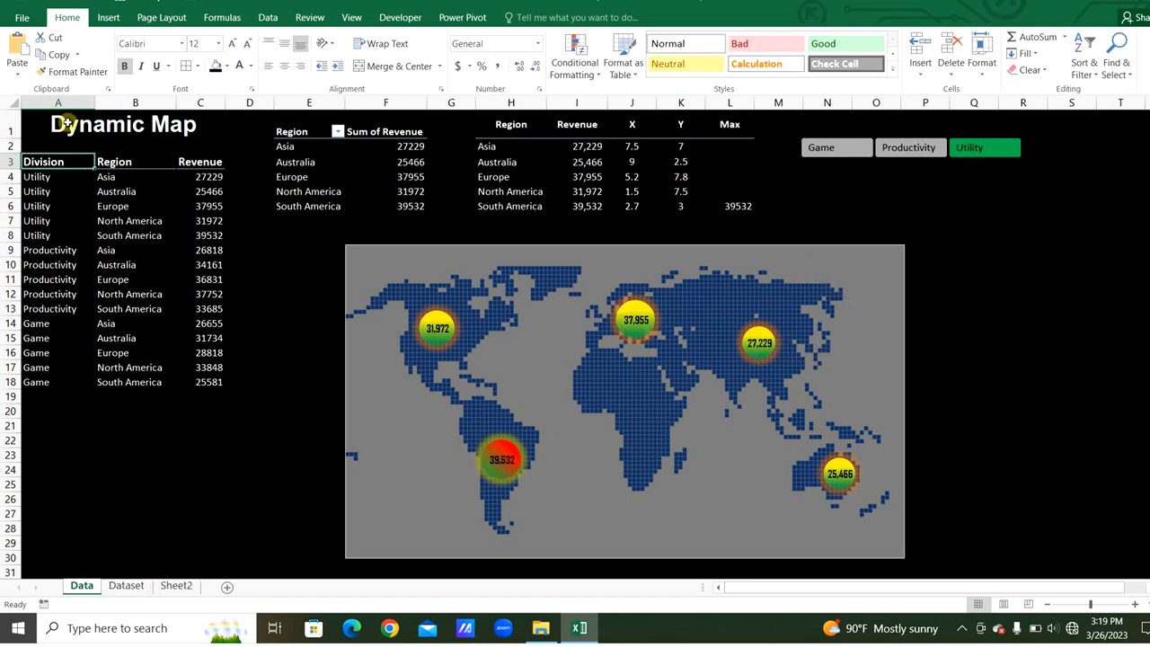
# - Copy the titled division, region and revenue table A1:C18 from the Data sheet to cell A1 of the Dataset sheet
pyautogui.moveTo(66, 124); pyautogui.dragTo(157, 385)
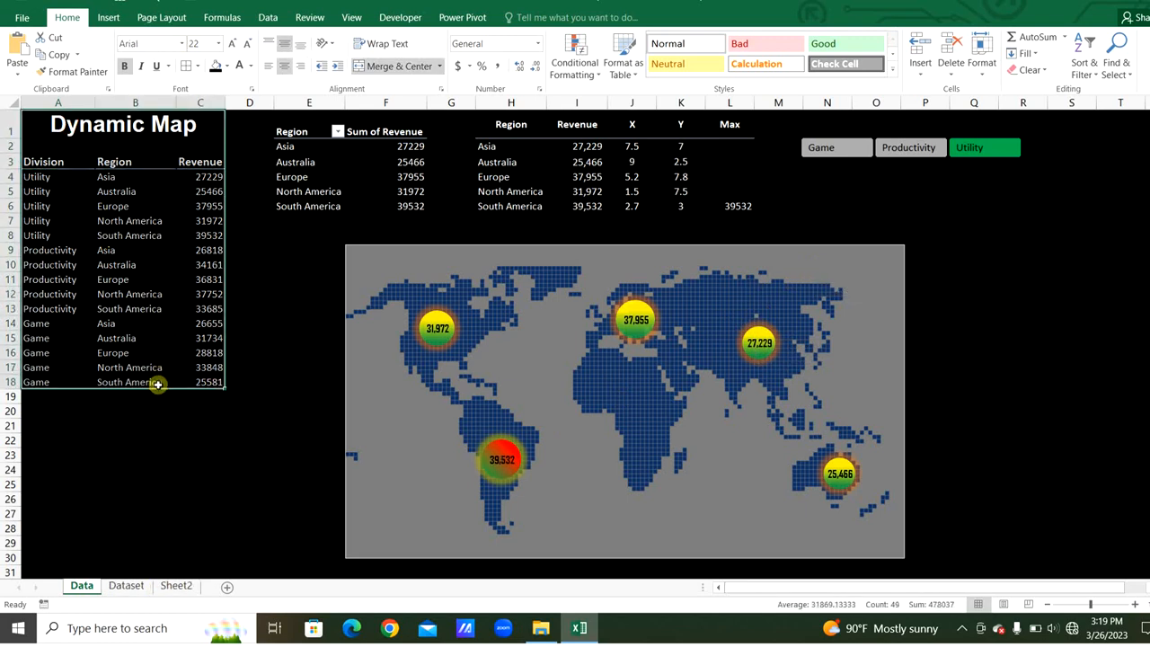
pyautogui.hotkey('ctrl', 'c')
pyautogui.click(126, 586)
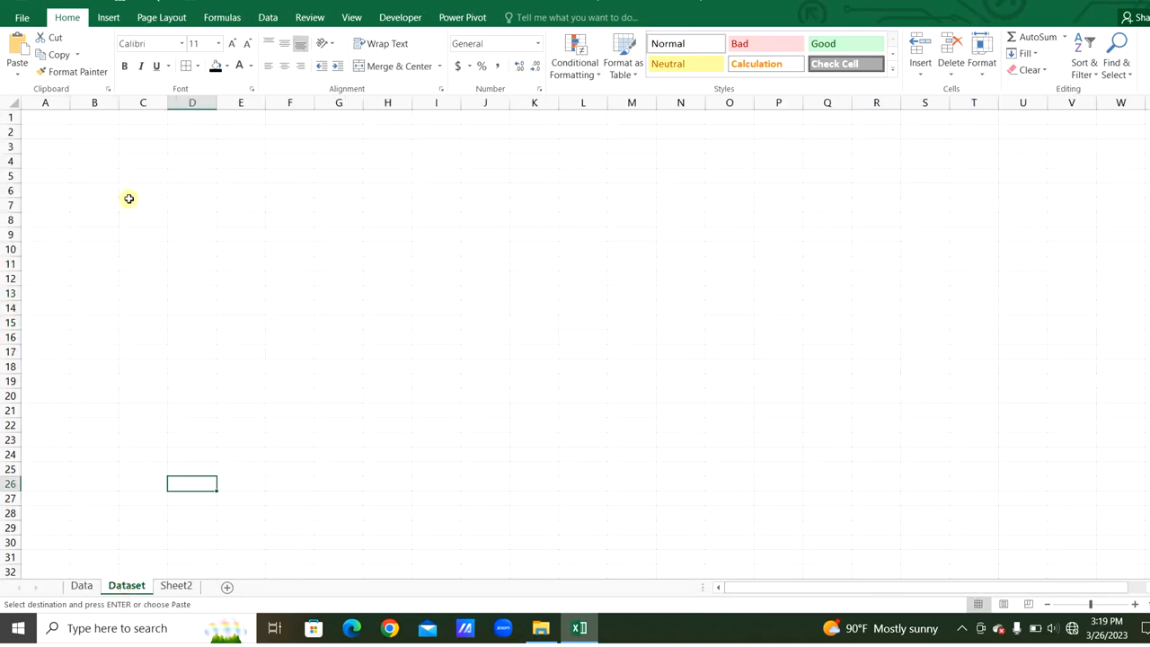
pyautogui.click(49, 115)
pyautogui.press('Return')
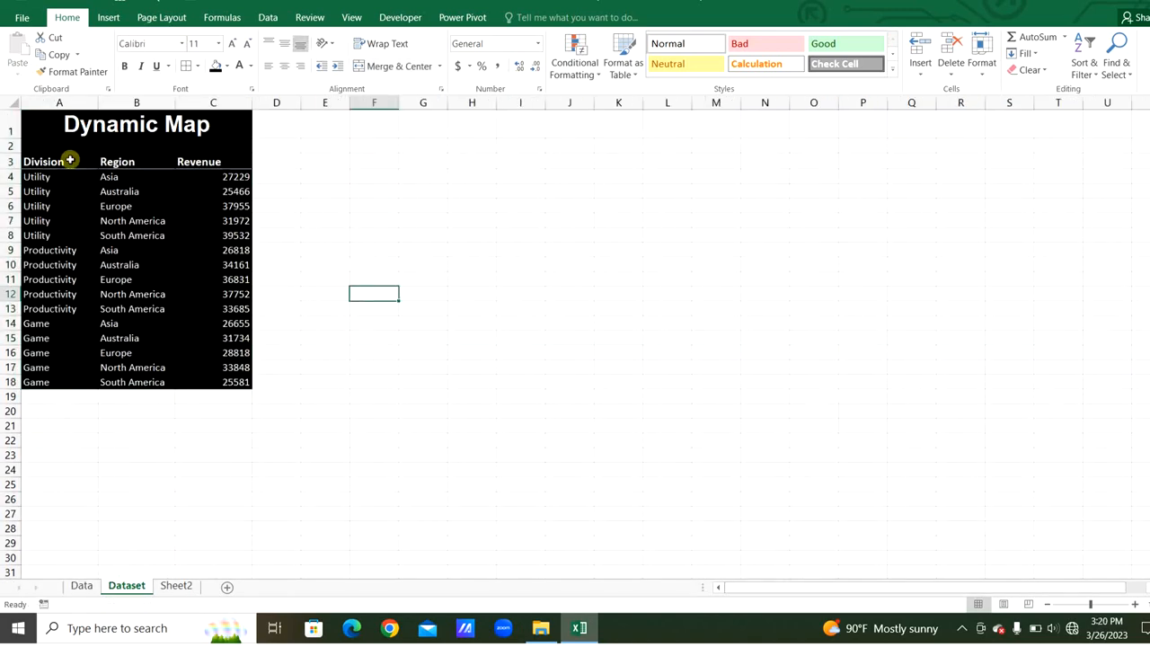
# - Create a PivotTable from Dataset range A3:C18, placed at cell E1 of the same sheet
pyautogui.click(326, 124)
pyautogui.click(107, 17)
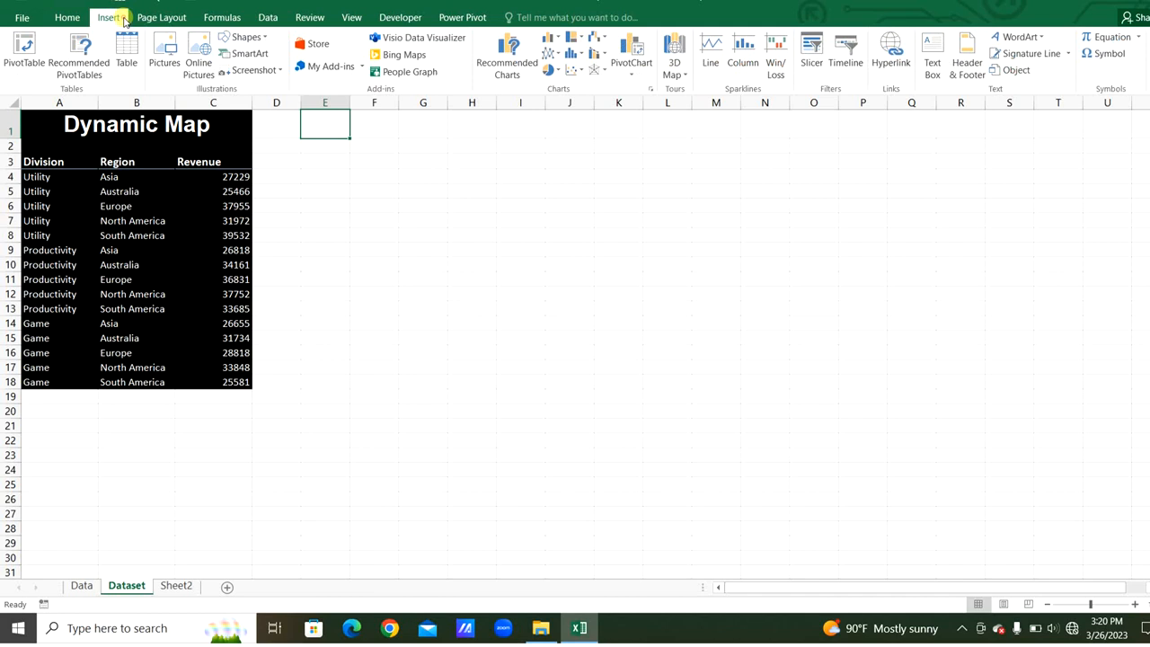
pyautogui.click(34, 52)
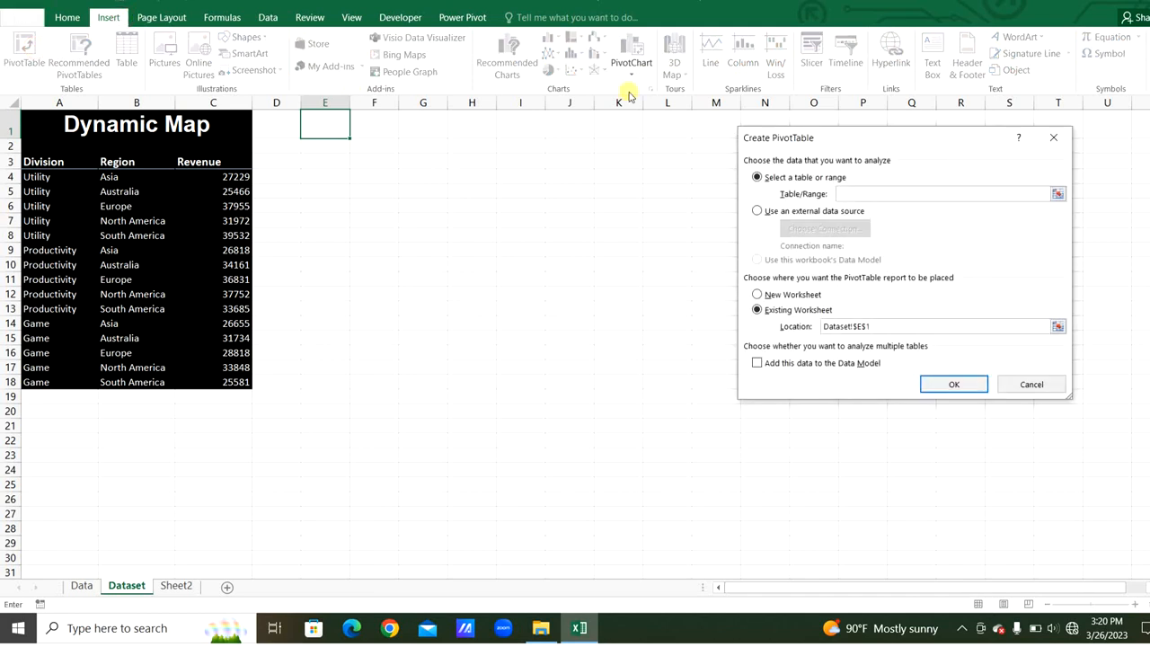
pyautogui.moveTo(26, 162); pyautogui.dragTo(228, 381)
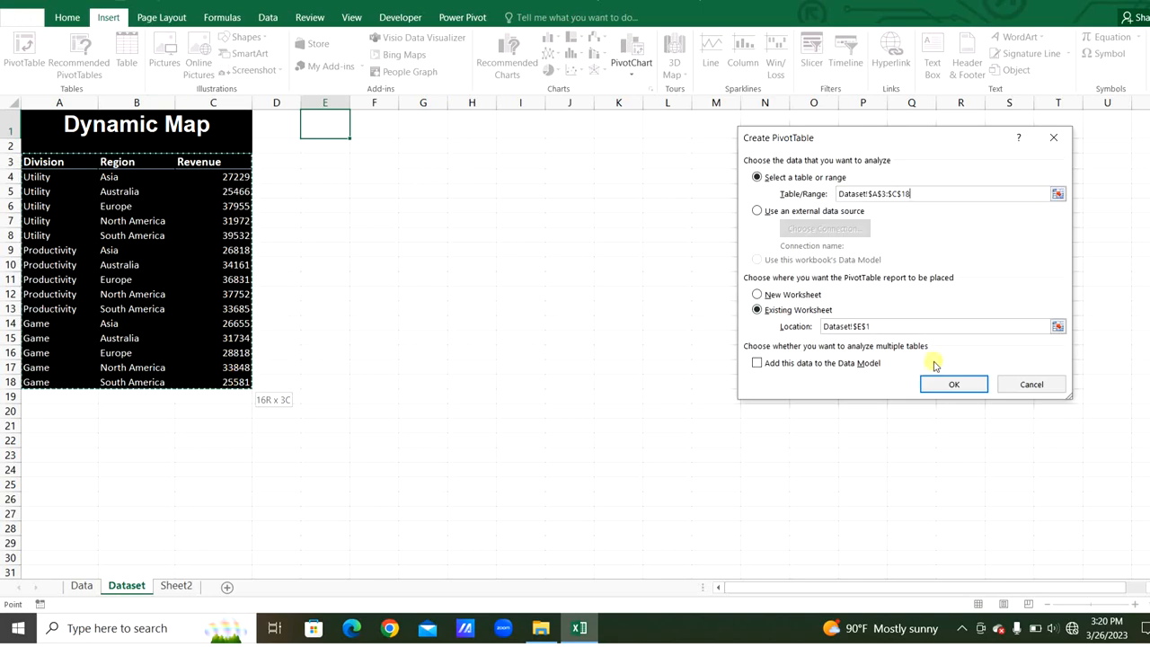
pyautogui.click(952, 383)
# - Set up the PivotTable with Division as the filter, Region as rows and the sum of Revenue as values
pyautogui.moveTo(1045, 194); pyautogui.dragTo(1054, 410)
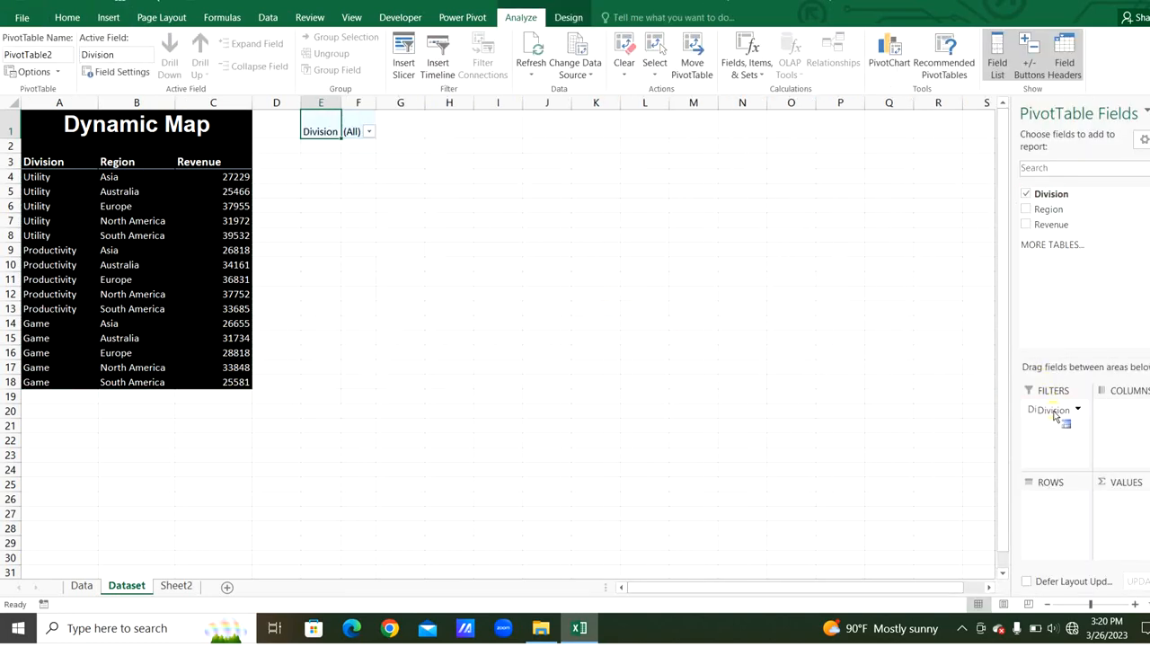
pyautogui.moveTo(1027, 210); pyautogui.dragTo(1051, 493)
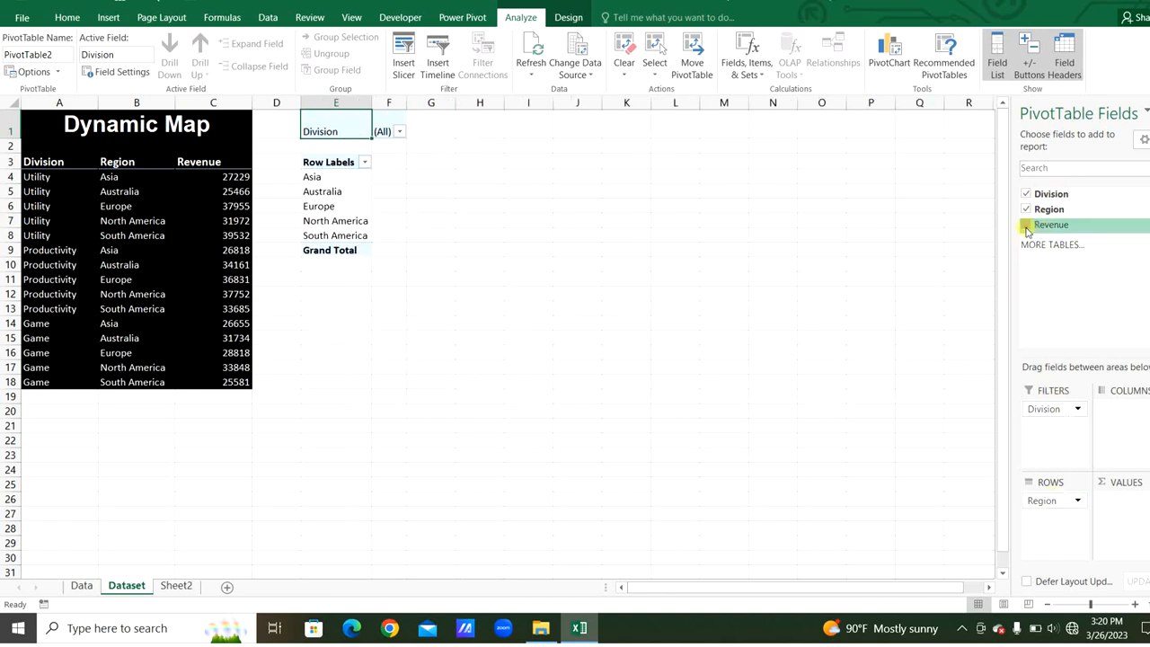
pyautogui.moveTo(1027, 231); pyautogui.dragTo(1122, 508)
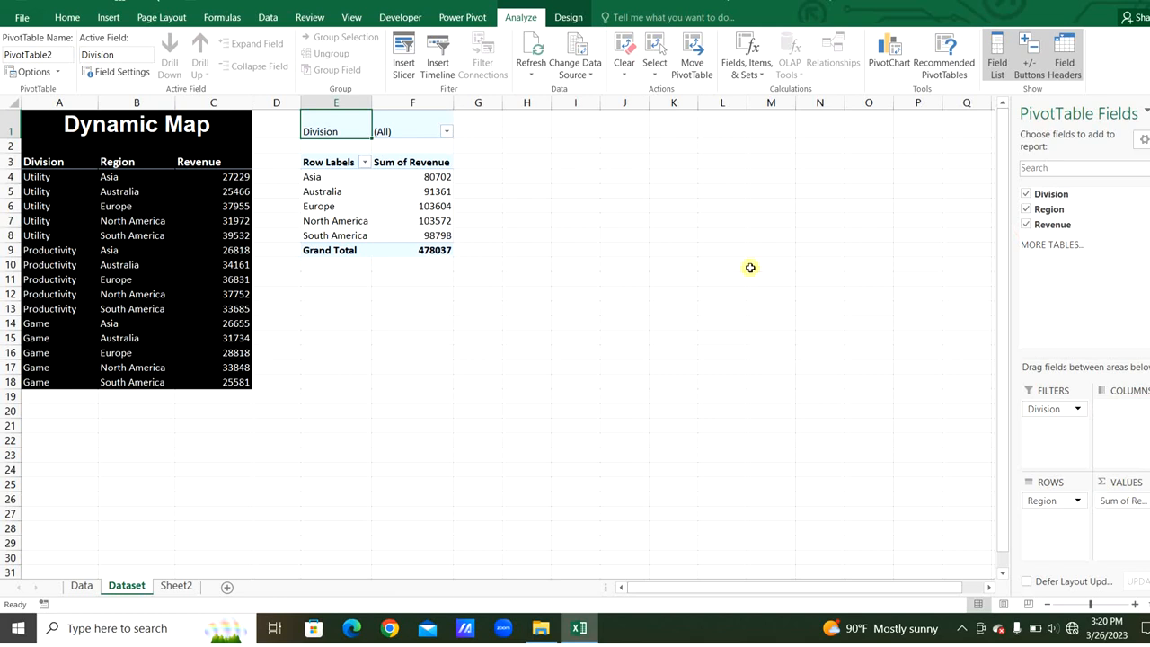
# - Remove the grand total row from the PivotTable
pyautogui.rightClick(336, 252)
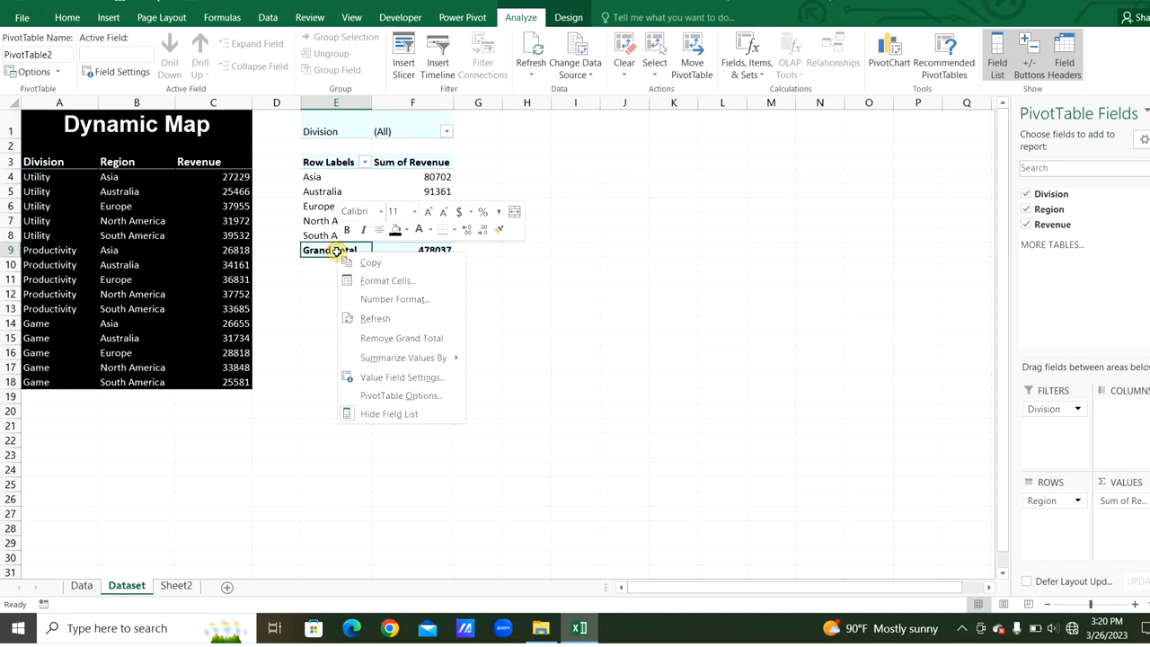
pyautogui.click(414, 340)
pyautogui.click(413, 340)
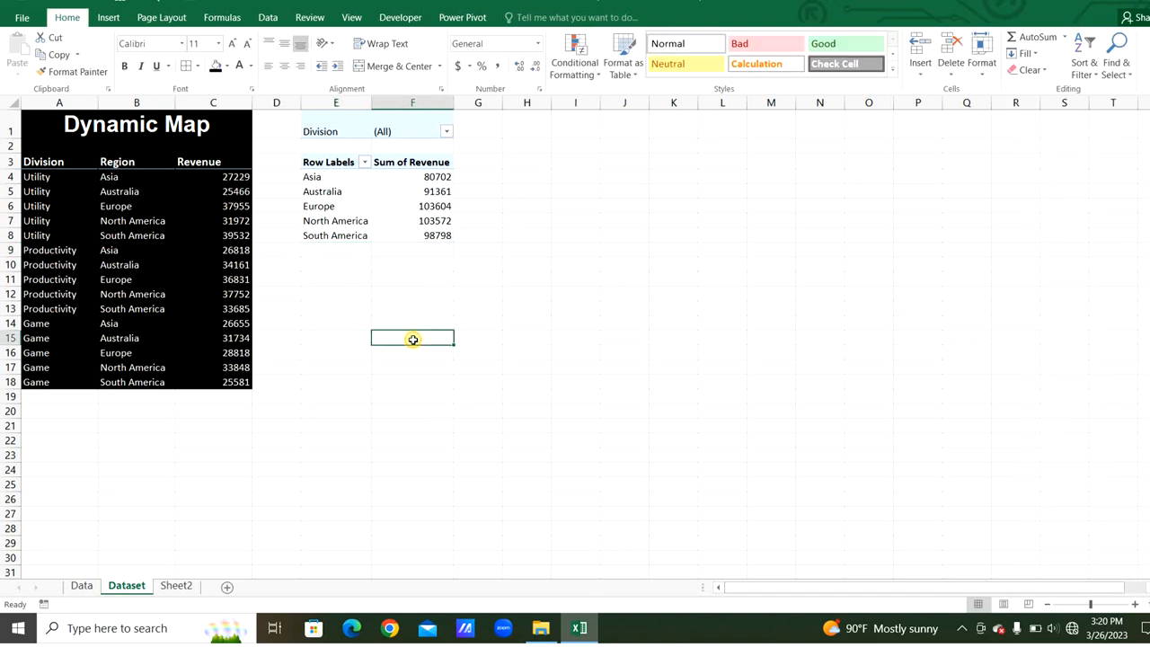
# - Give the entire Dataset sheet a black fill and white font colour
pyautogui.hotkey('ctrl', 'a')
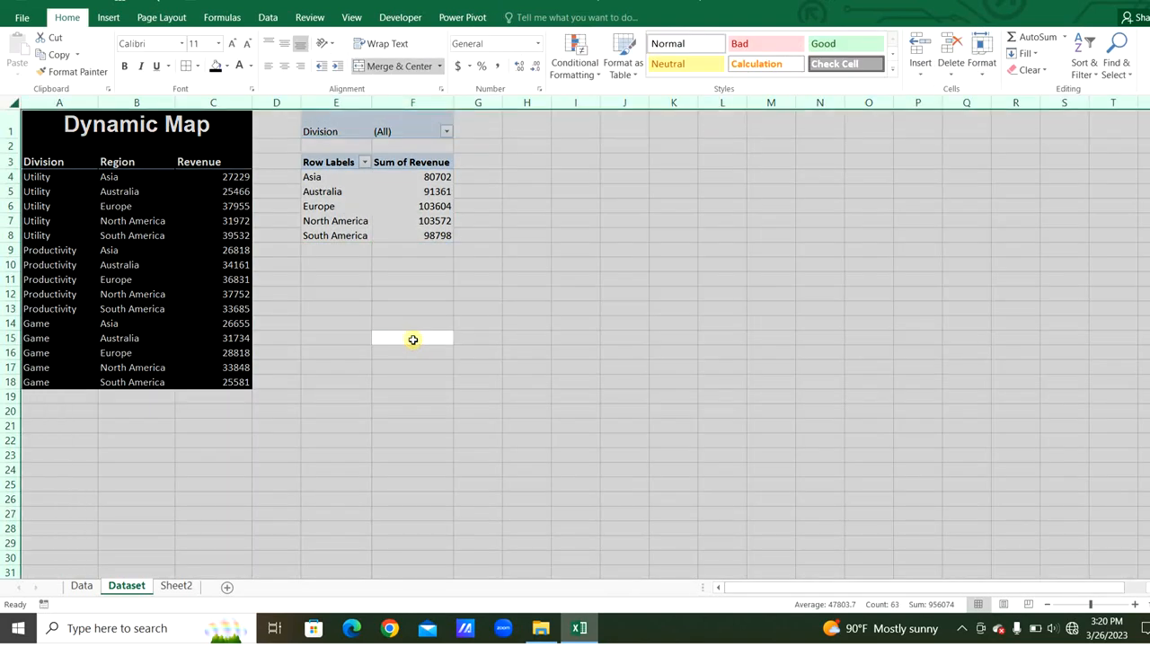
pyautogui.click(216, 68)
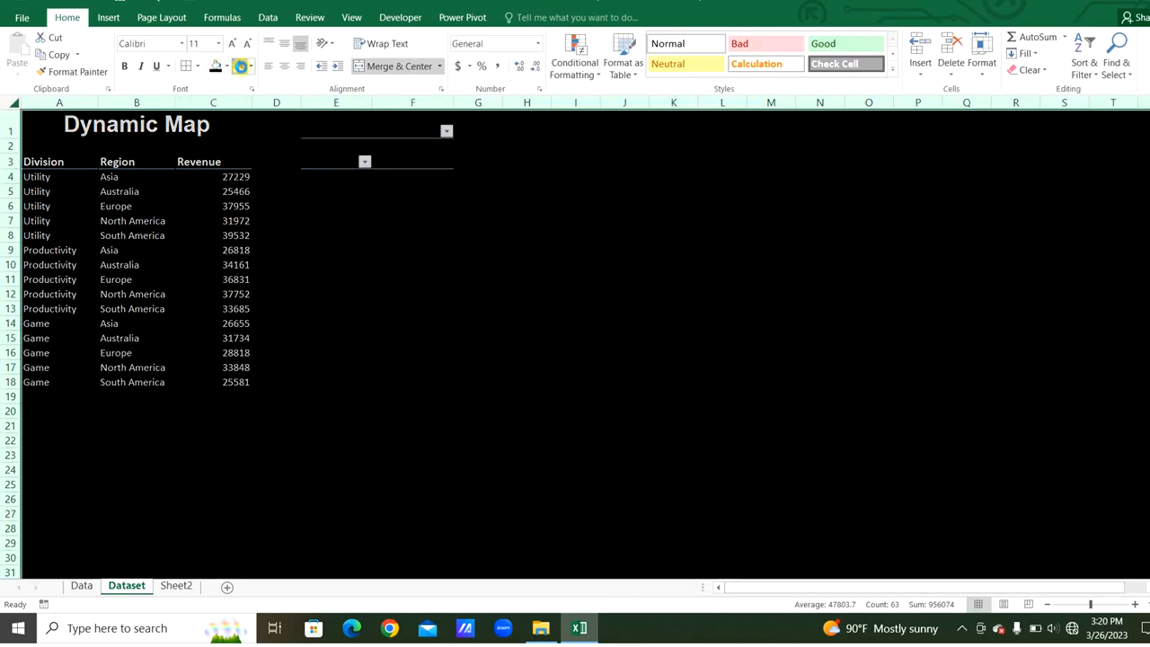
pyautogui.click(241, 66)
pyautogui.click(526, 160)
# - Rename the PivotTable's row label header to Region and copy both column headers to H3:I3
pyautogui.click(332, 163)
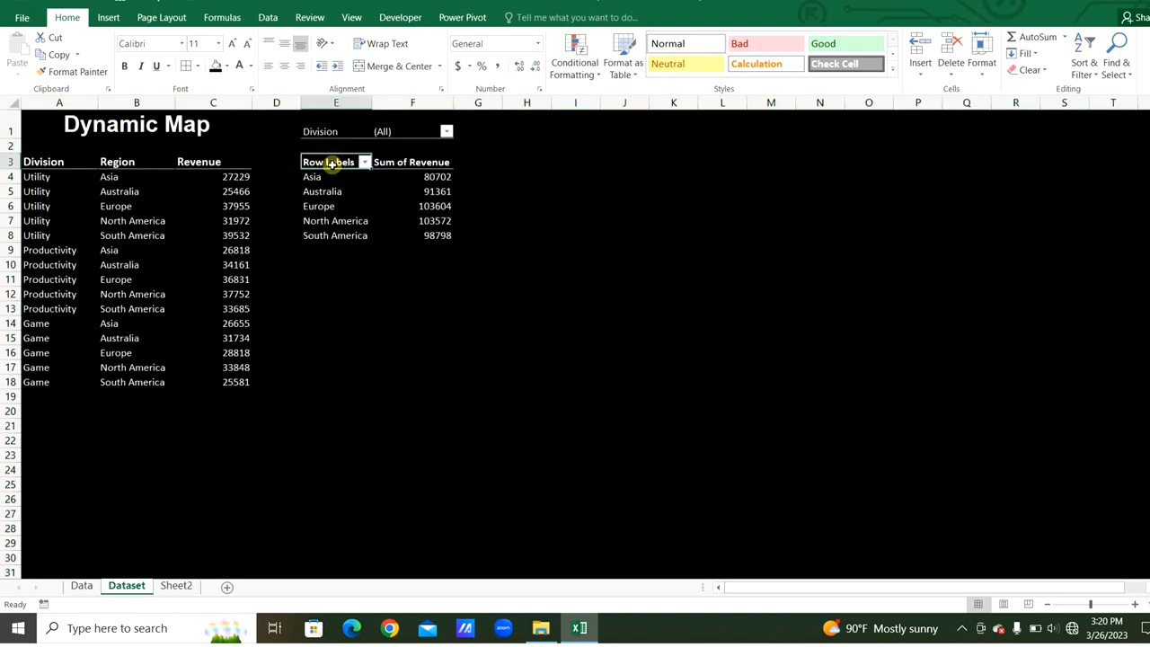
pyautogui.write('Region')
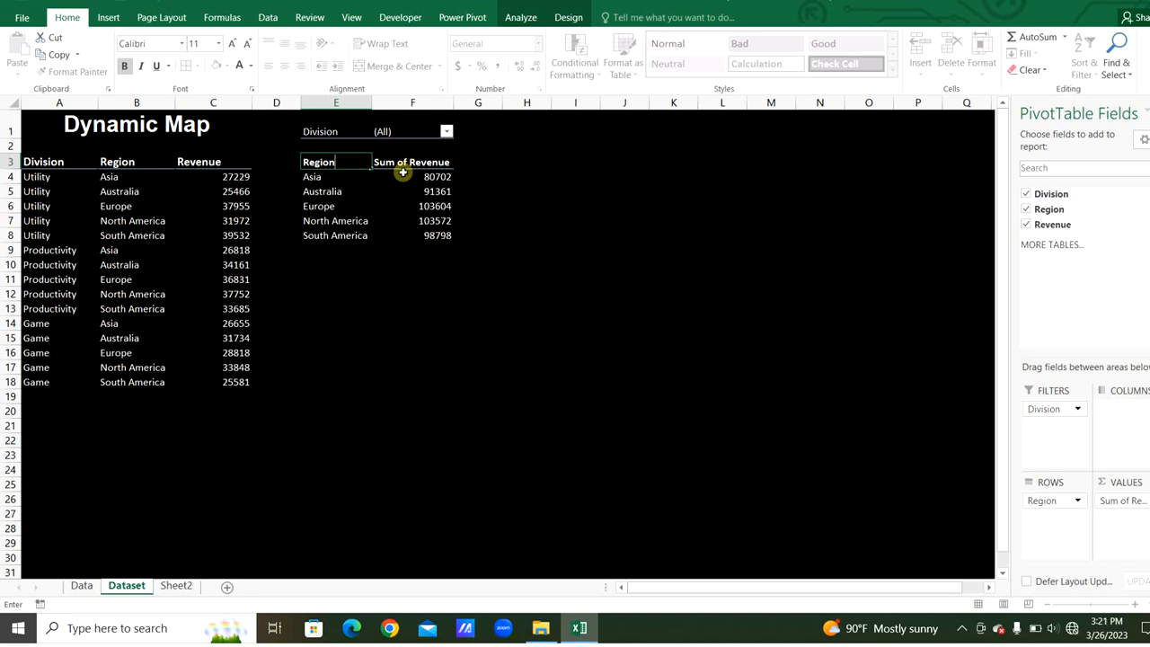
pyautogui.moveTo(403, 168); pyautogui.dragTo(347, 162)
pyautogui.hotkey('ctrl', 'c')
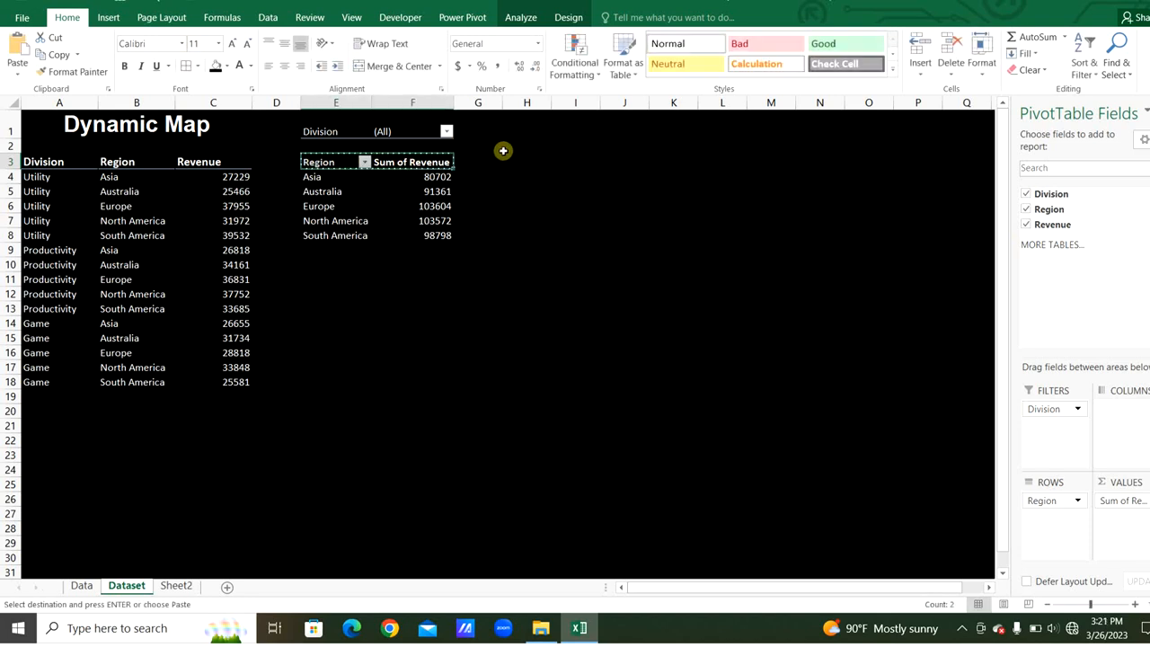
pyautogui.click(527, 165)
pyautogui.hotkey('ctrl', 'v')
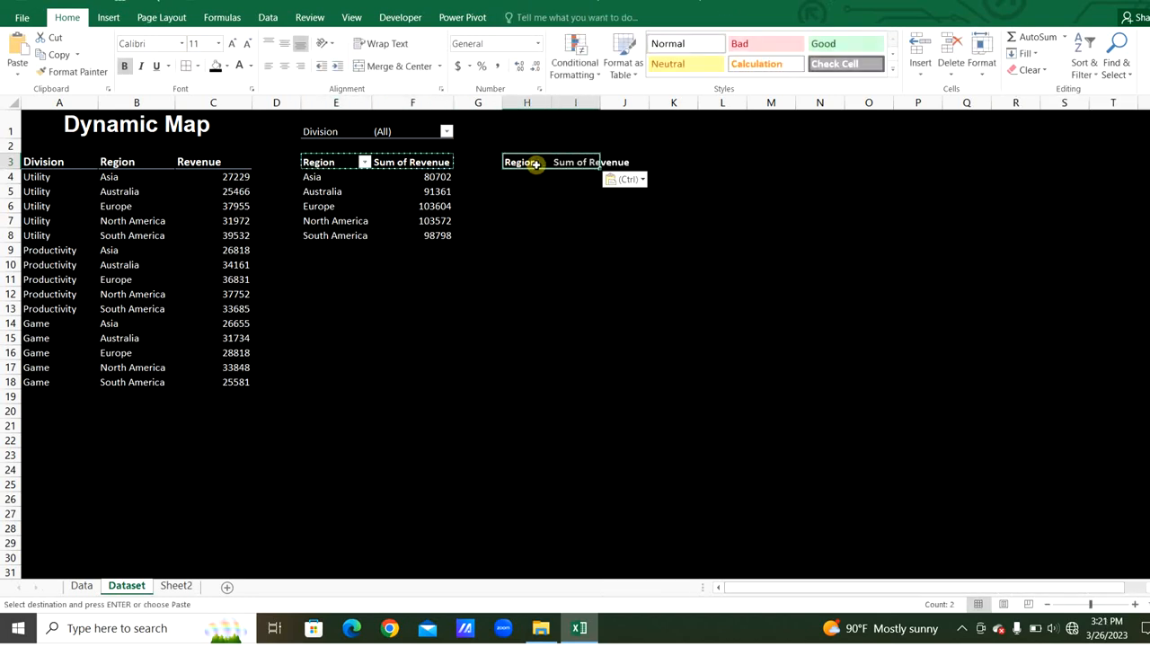
# - Shorten the copied header in I3 to Revenue
pyautogui.click(583, 164)
pyautogui.doubleClick(588, 164)
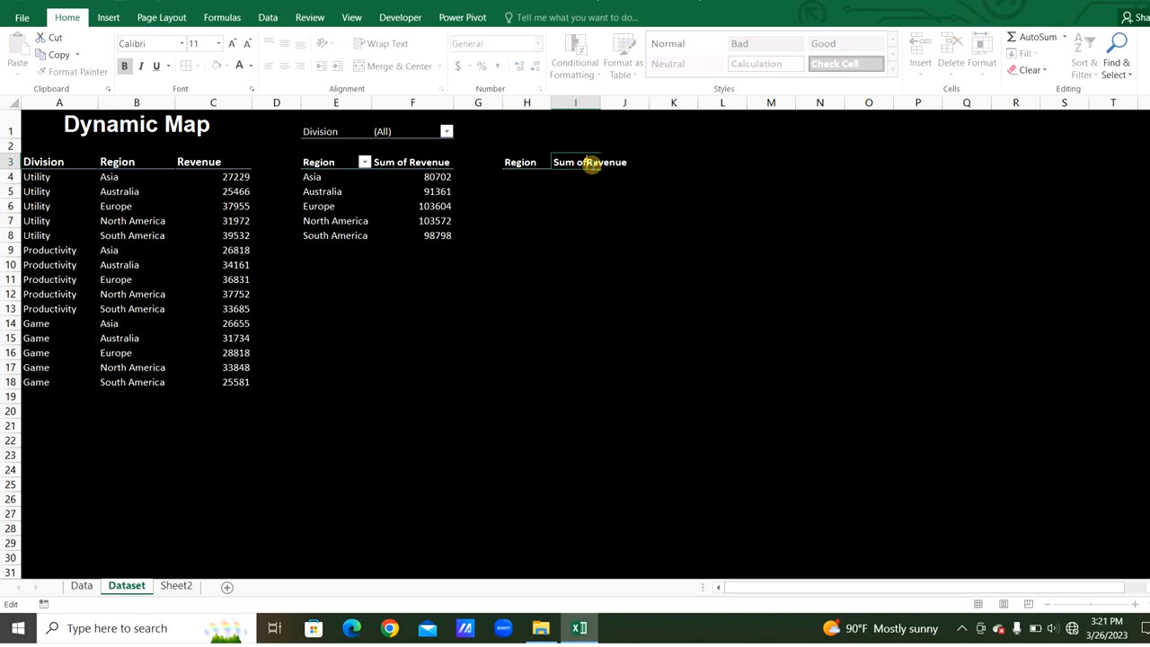
pyautogui.press('Return')
# - Copy the five region names from E4:E8 to H4:H8 and fit column H's width to them
pyautogui.moveTo(328, 172); pyautogui.dragTo(337, 235)
pyautogui.hotkey('ctrl', 'c')
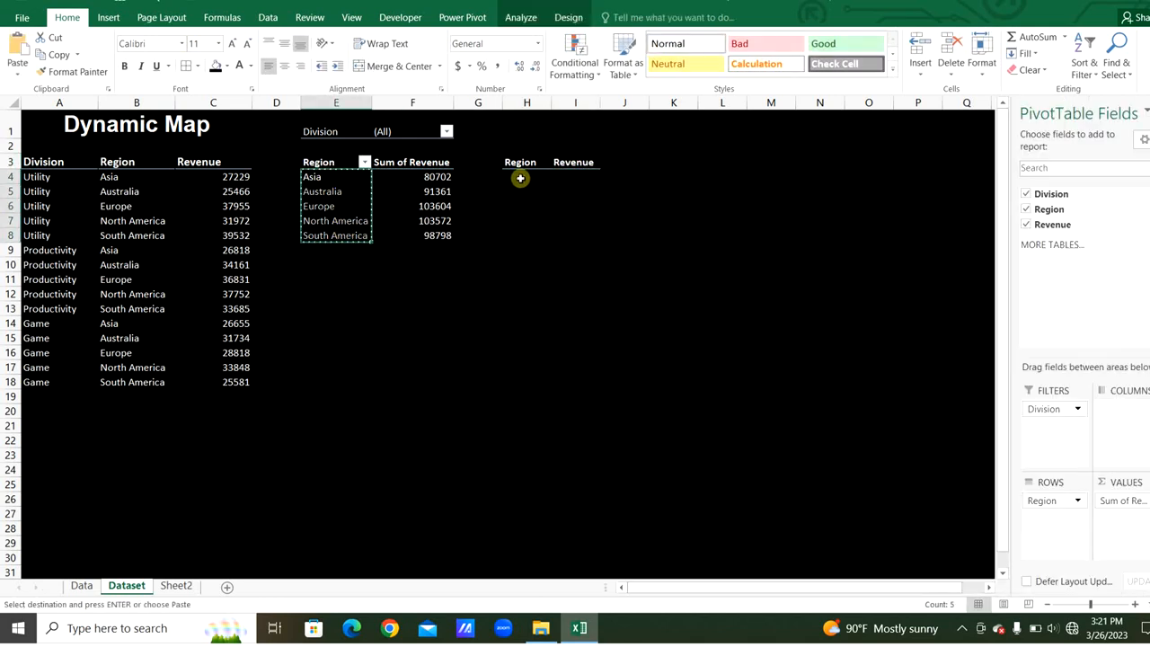
pyautogui.click(521, 175)
pyautogui.hotkey('ctrl', 'v')
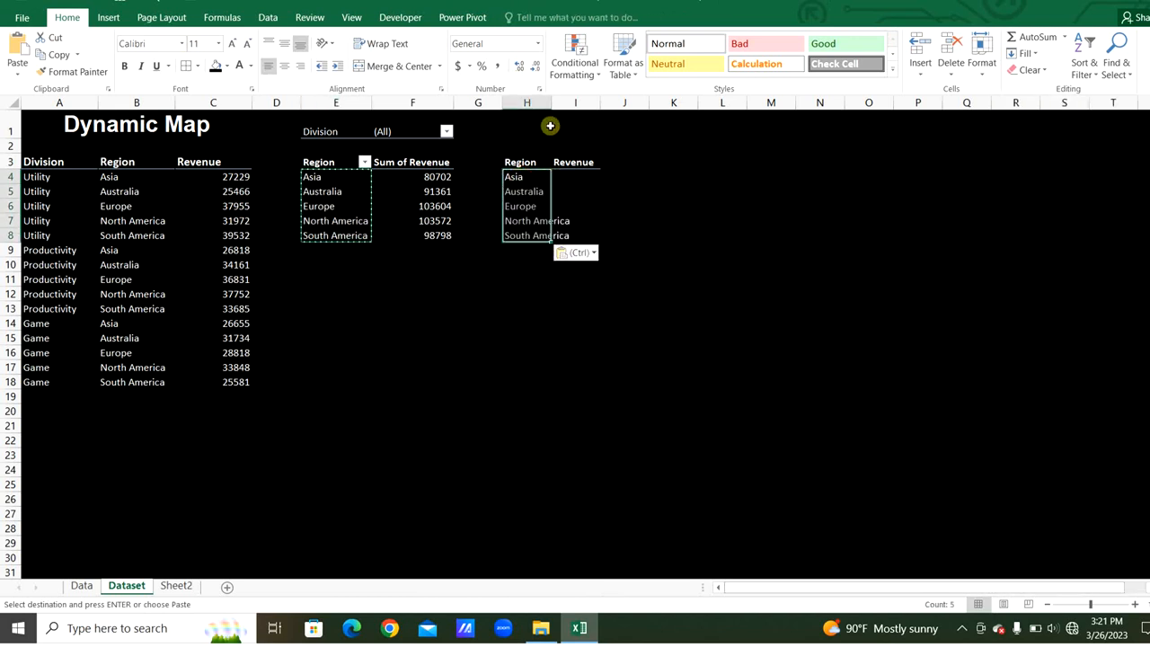
pyautogui.doubleClick(550, 102)
# - Look up each region's revenue with =VLOOKUP(H4,$E:$F,2,0) in I4 and fill the formula down to I8
pyautogui.click(593, 177)
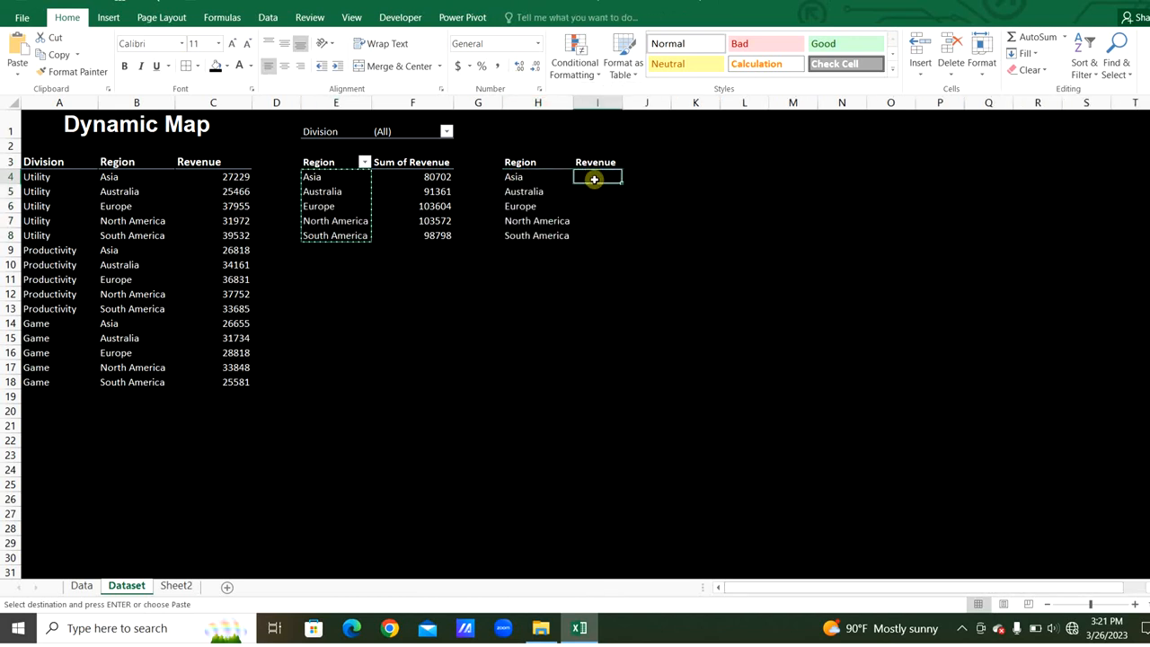
pyautogui.write('=vlo')
pyautogui.press('Tab')
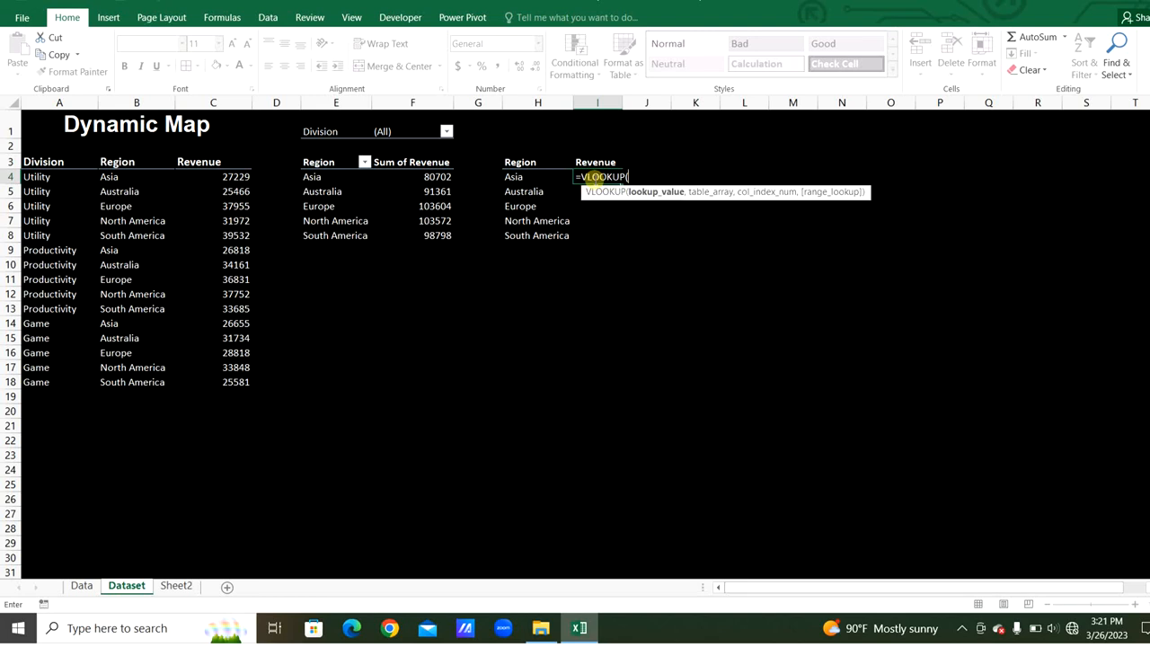
pyautogui.click(508, 177)
pyautogui.write(',')
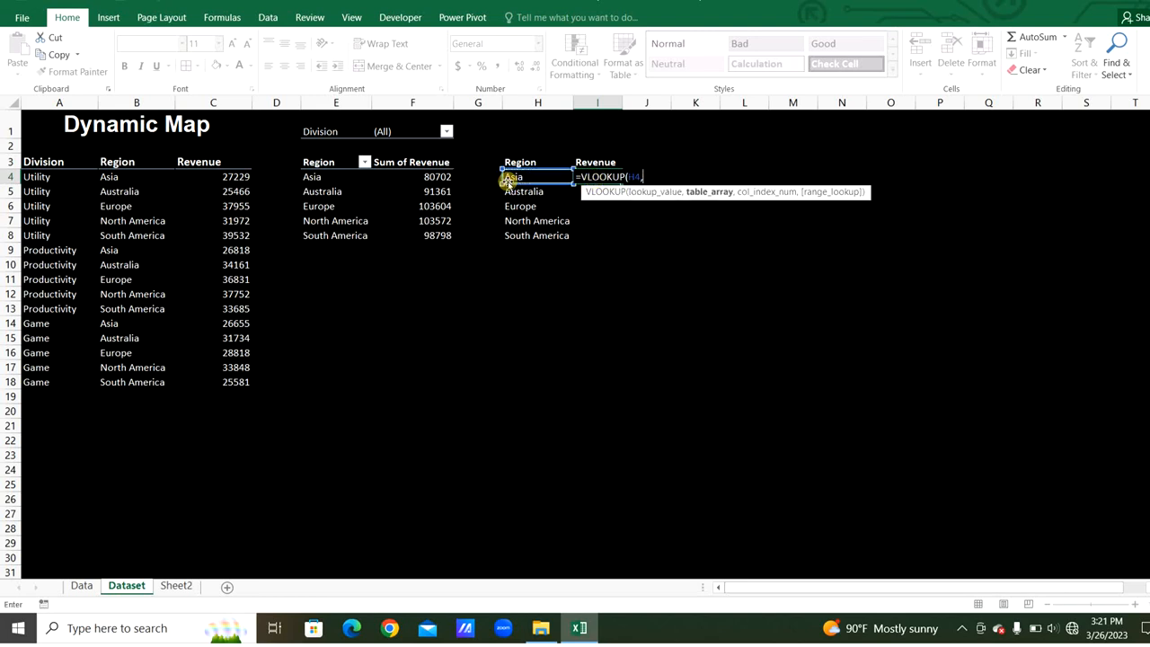
pyautogui.moveTo(336, 101); pyautogui.dragTo(430, 116)
pyautogui.write(',2,')
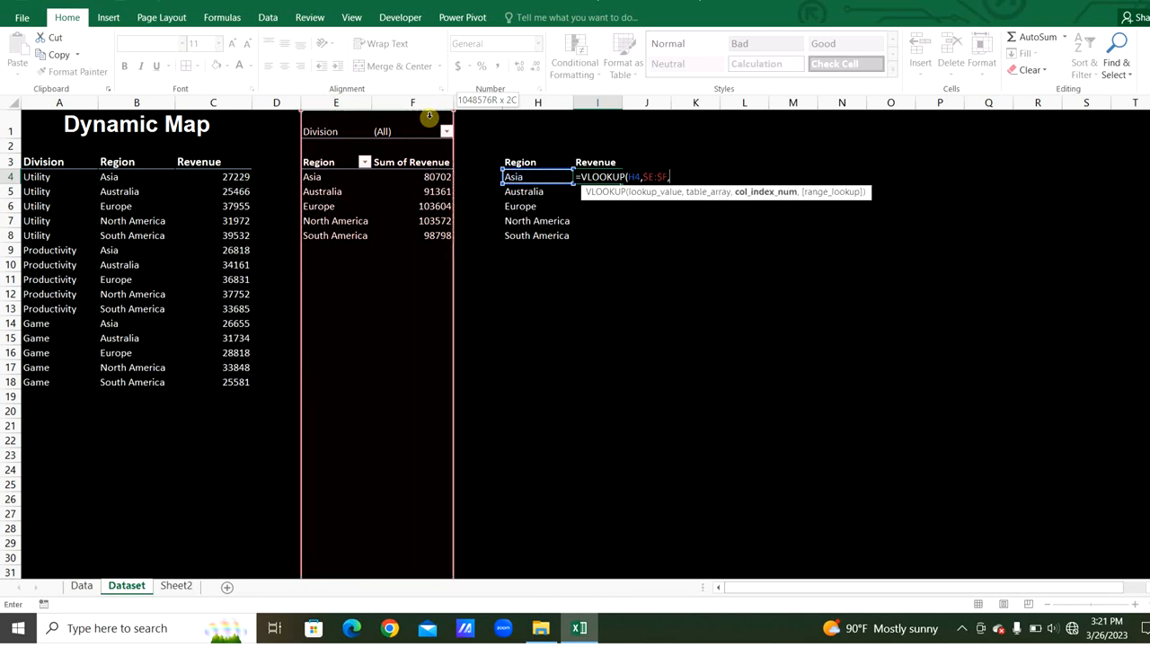
pyautogui.write('0')
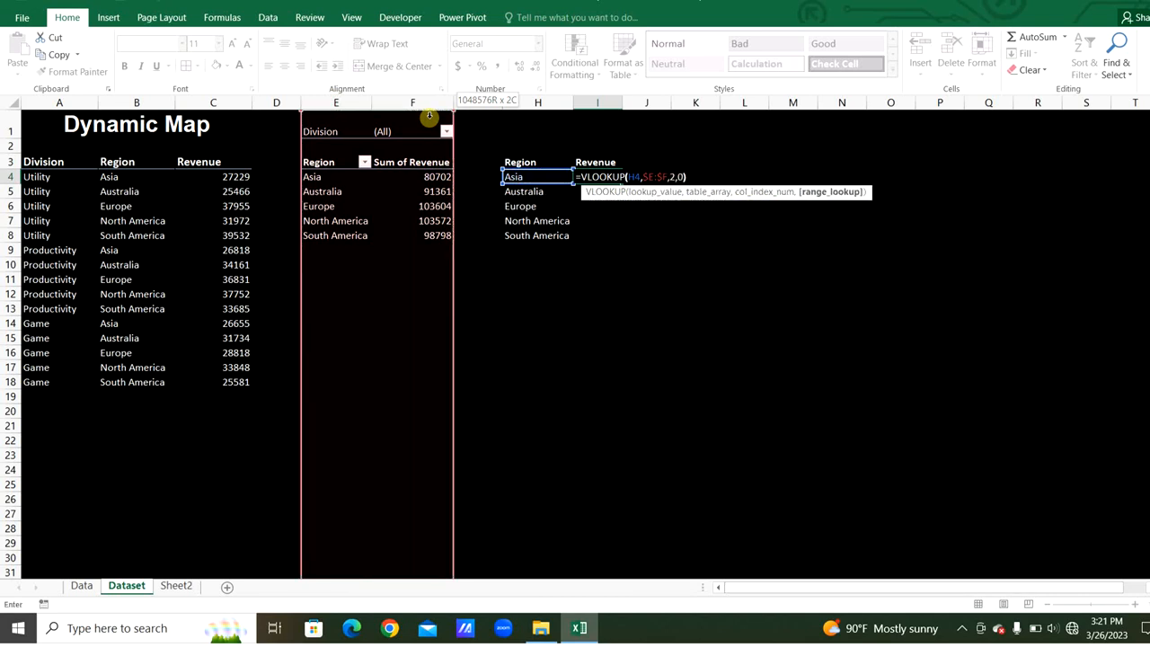
pyautogui.write(')')
pyautogui.hotkey('ctrl', 'Return')
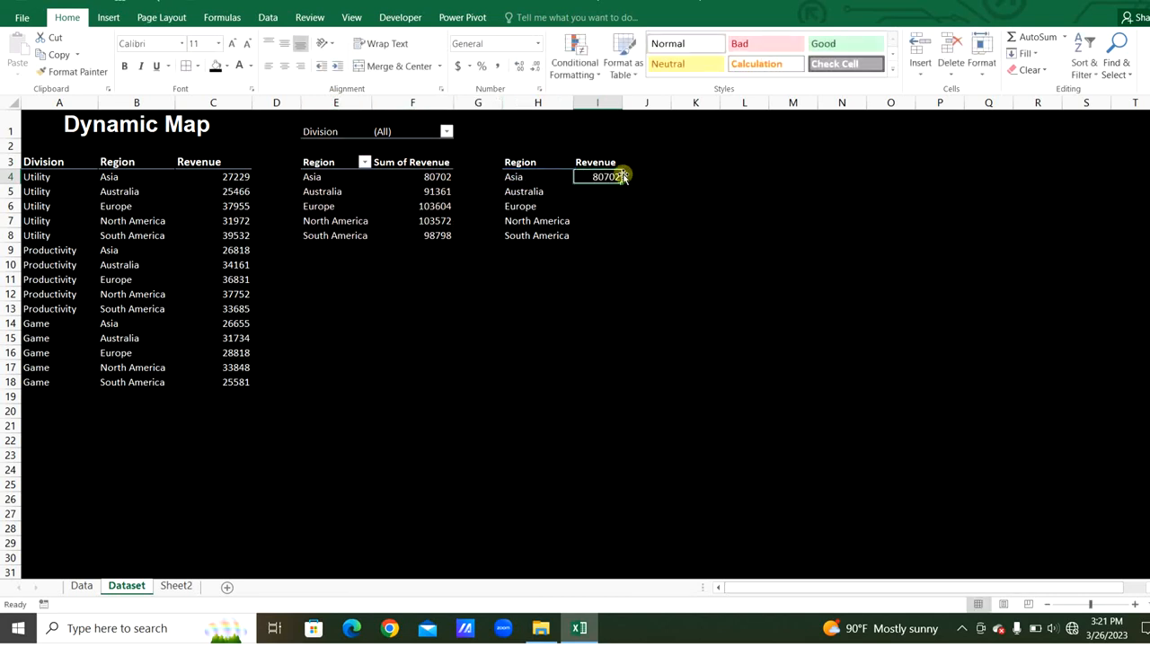
pyautogui.moveTo(621, 184); pyautogui.dragTo(618, 240)
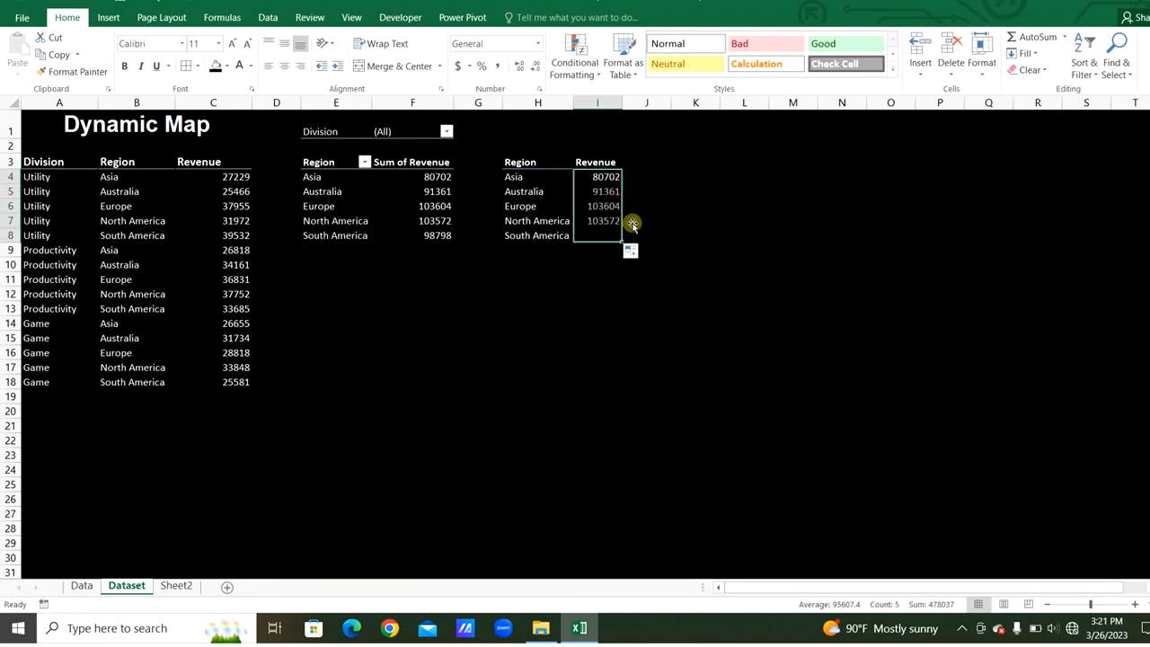
# - Add X and Y headers in J3:K3 and paste the regions' map coordinates into J4:K8, starting with 7.5 and 7 for Asia
pyautogui.click(641, 161)
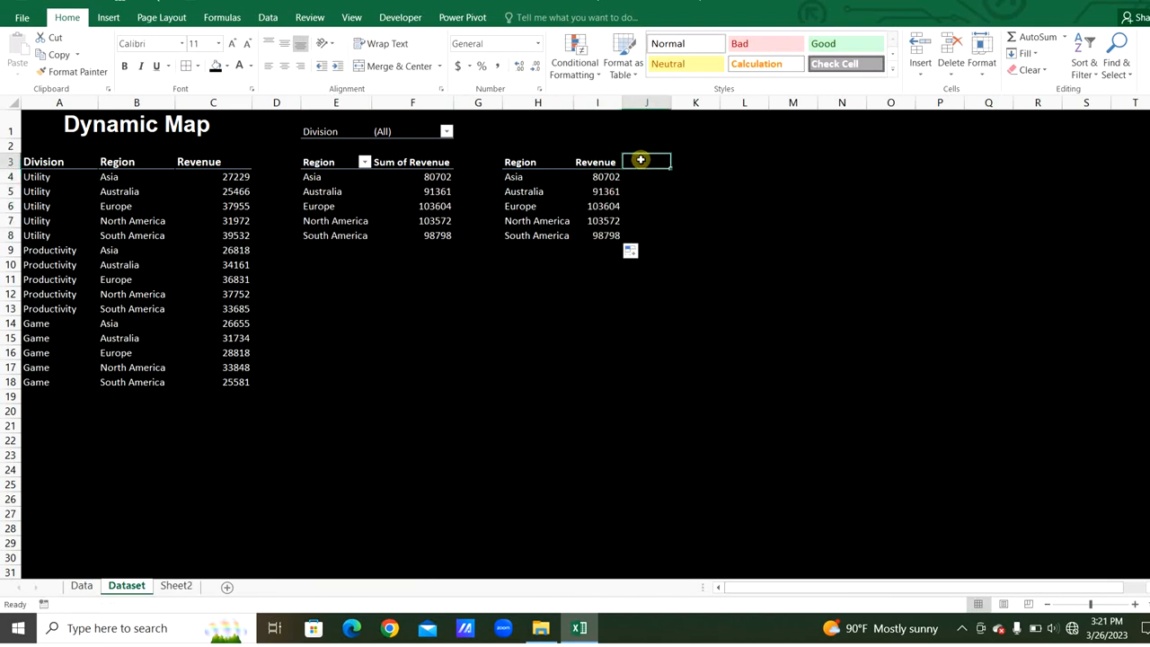
pyautogui.write('X')
pyautogui.press('Tab')
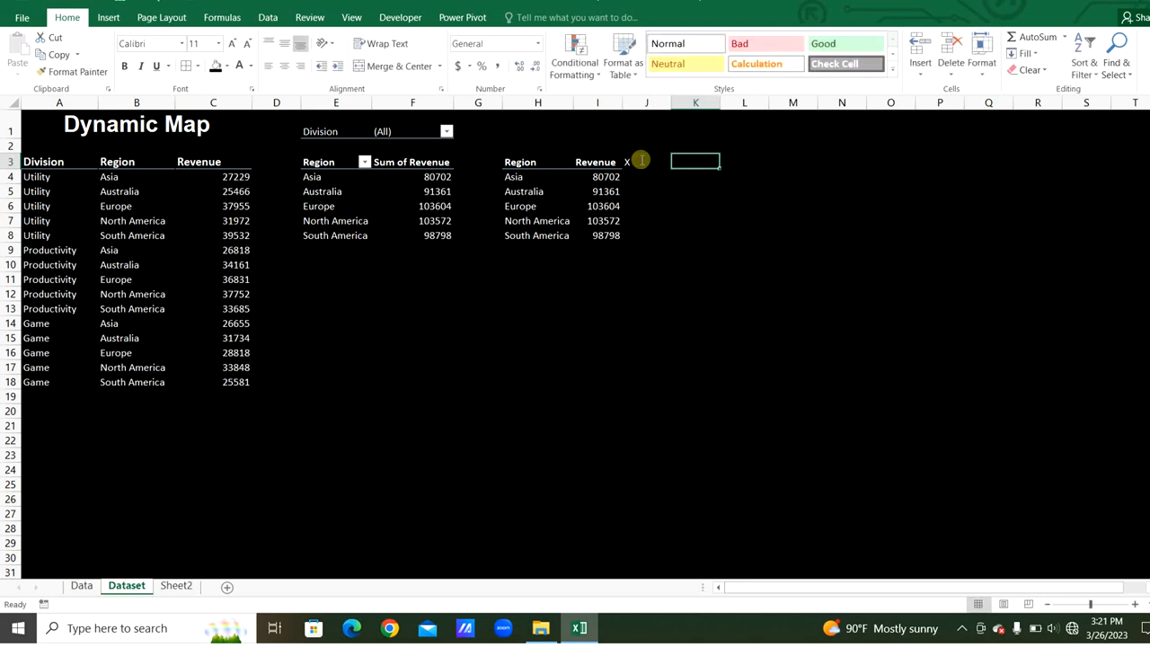
pyautogui.write('Y')
pyautogui.press('Return')
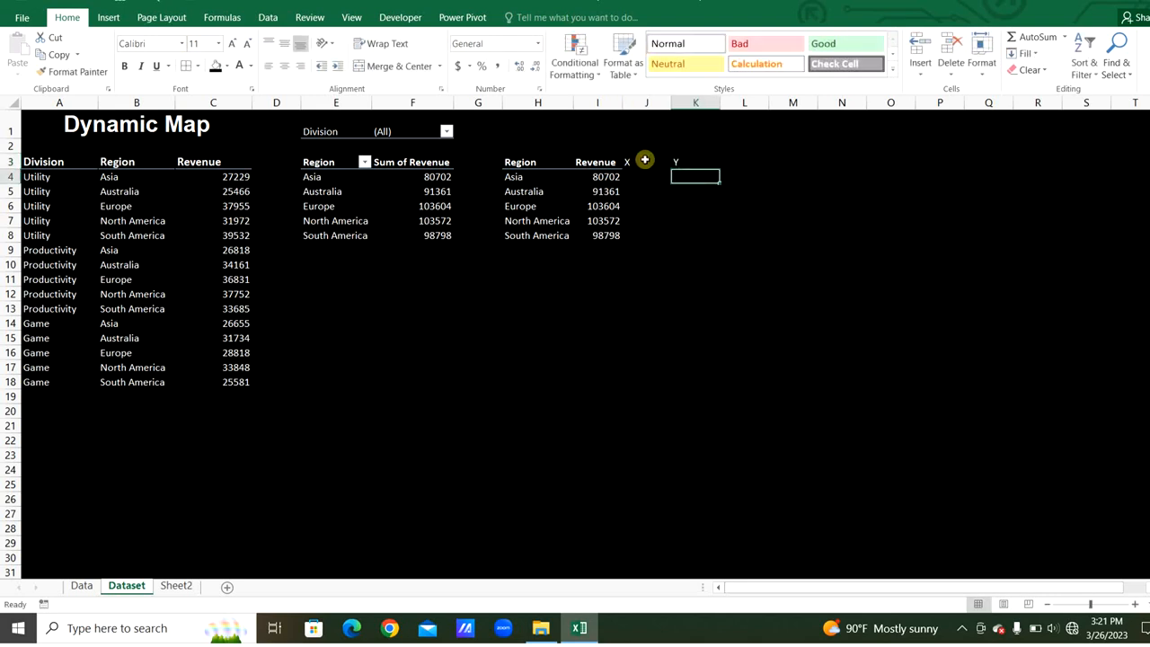
pyautogui.click(644, 177)
pyautogui.hotkey('ctrl', 'v')
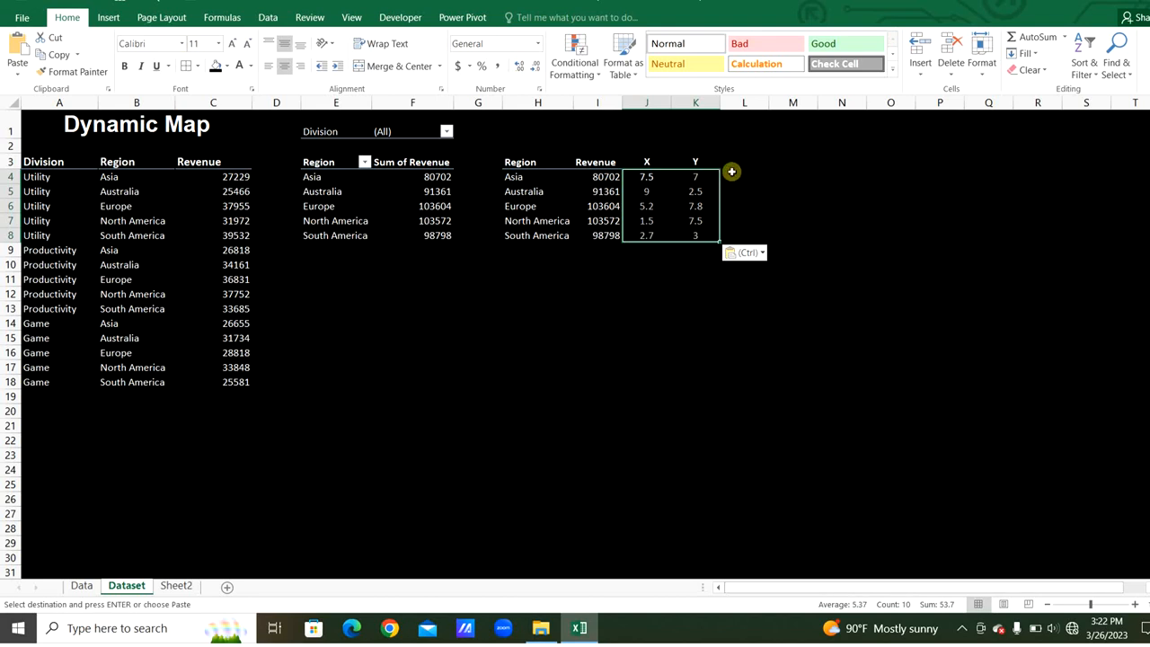
# - Insert an empty Scatter chart on the Dataset sheet, starting from a blank cell below the lookup table
pyautogui.click(782, 351)
pyautogui.click(568, 342)
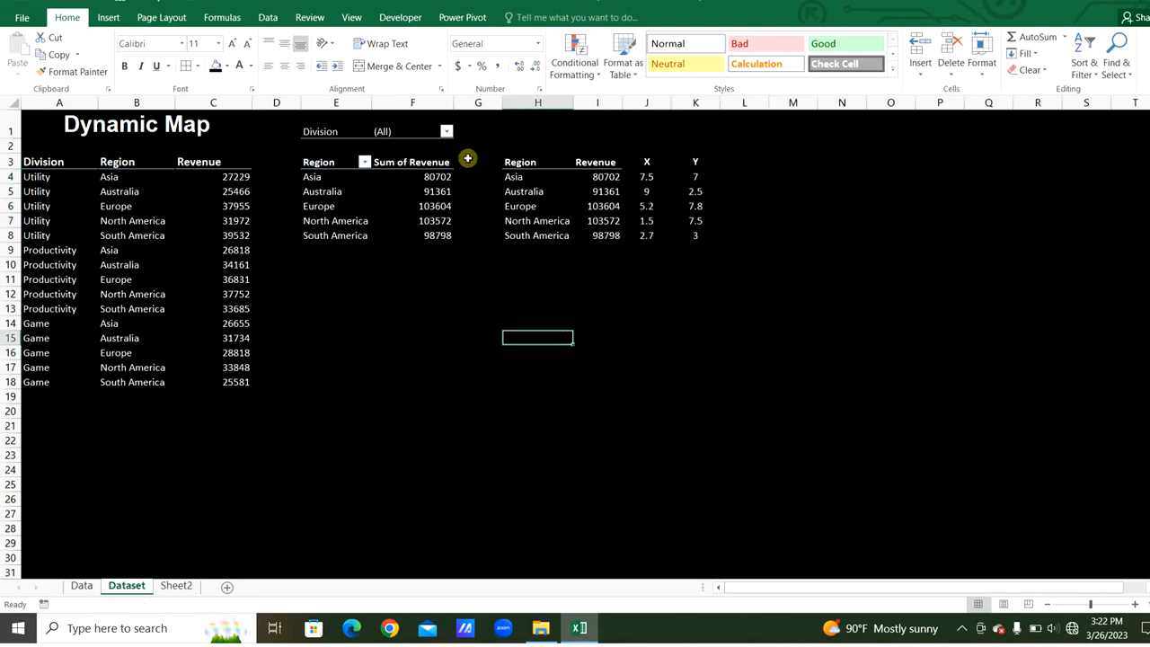
pyautogui.click(108, 17)
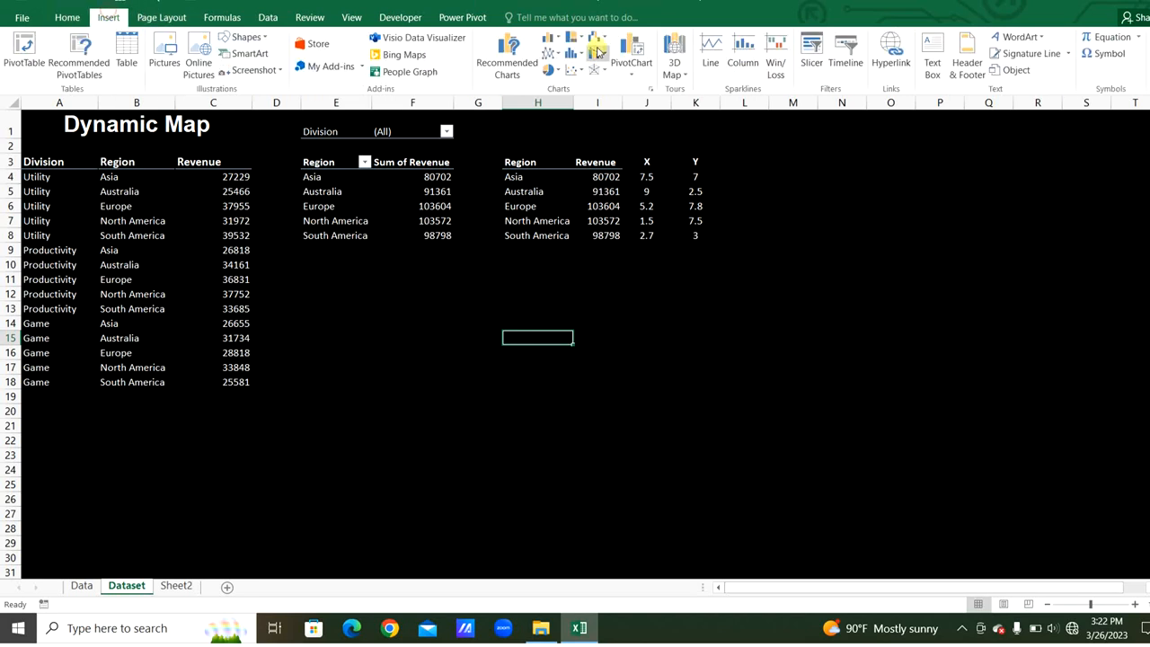
pyautogui.click(574, 74)
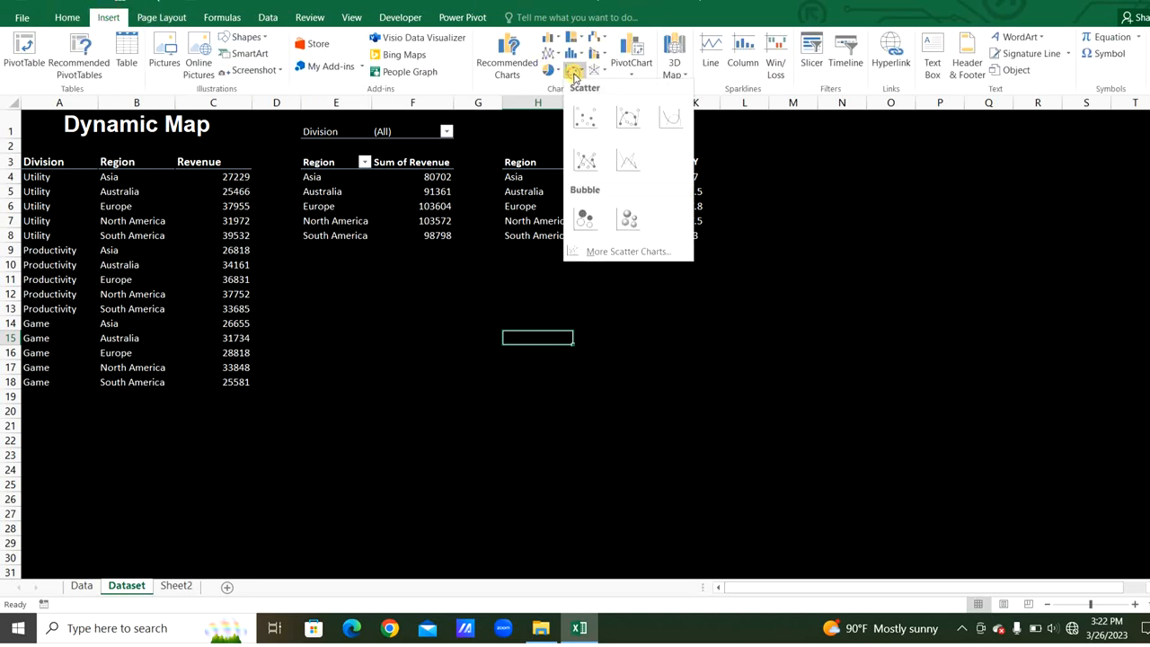
pyautogui.click(590, 118)
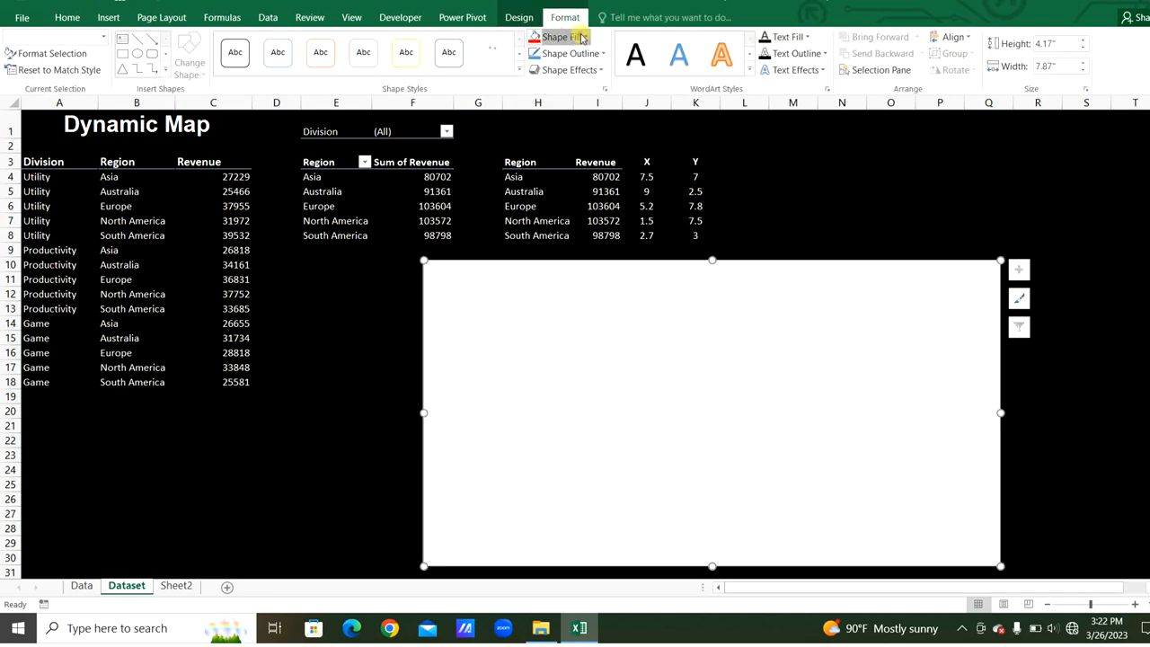
# - Remove the fill and outline of the empty scatter chart
pyautogui.click(576, 37)
pyautogui.click(562, 184)
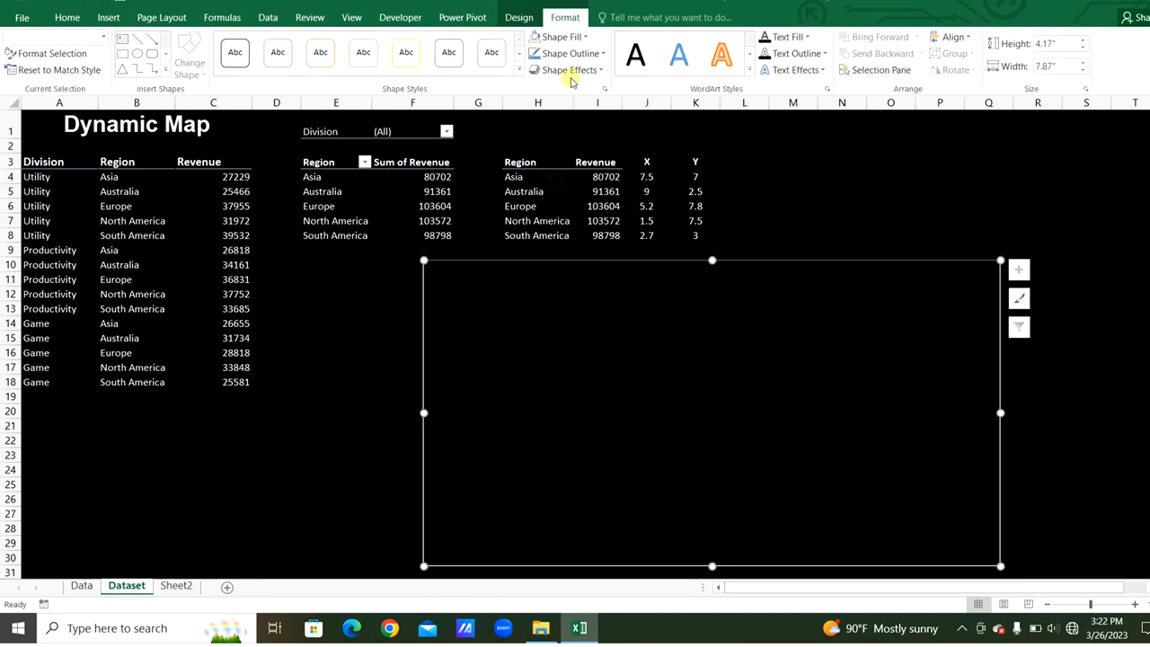
pyautogui.click(568, 53)
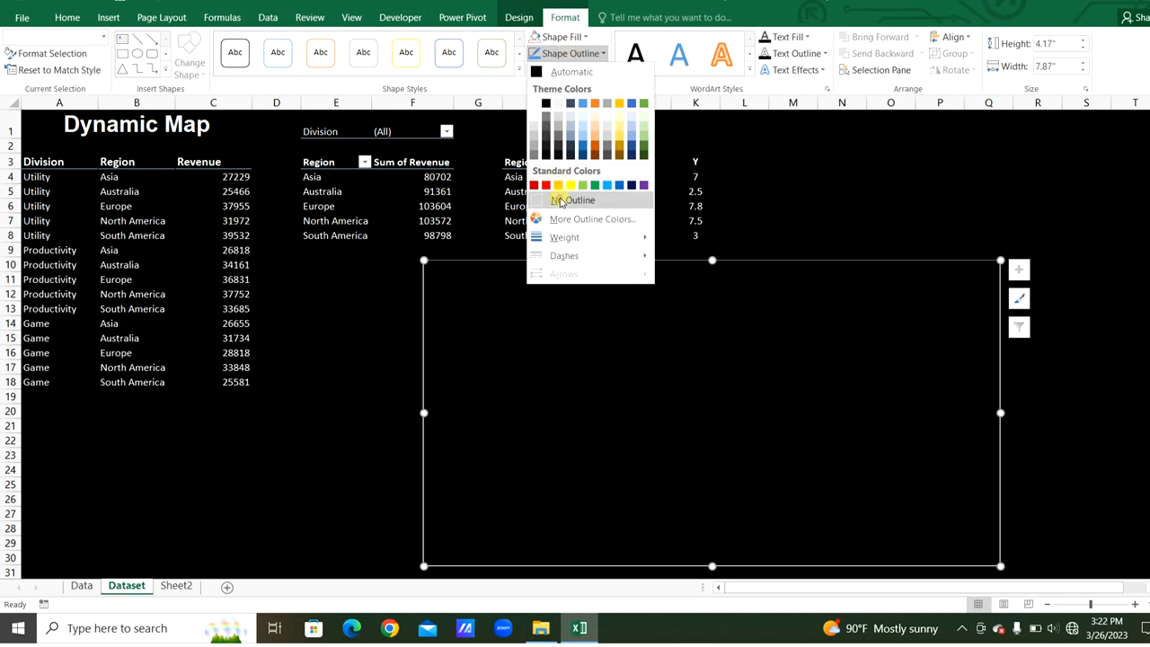
pyautogui.click(565, 199)
# - Fill the chart area with the world map picture at 51% transparency and move the chart so it starts at column E
pyautogui.rightClick(672, 323)
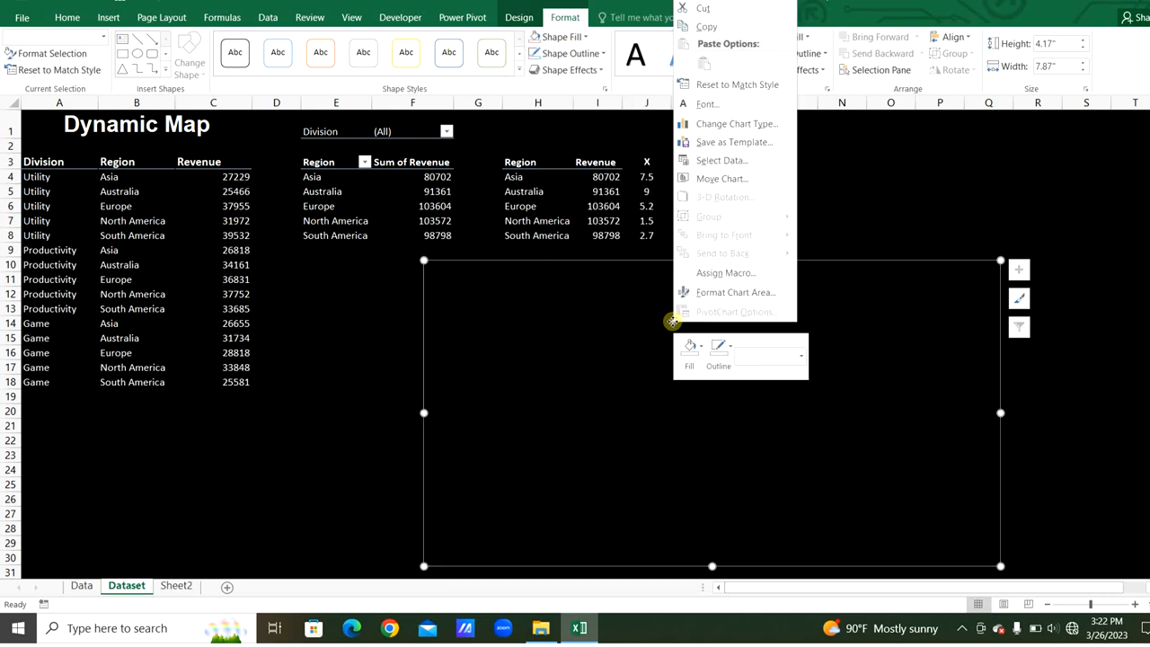
pyautogui.click(725, 292)
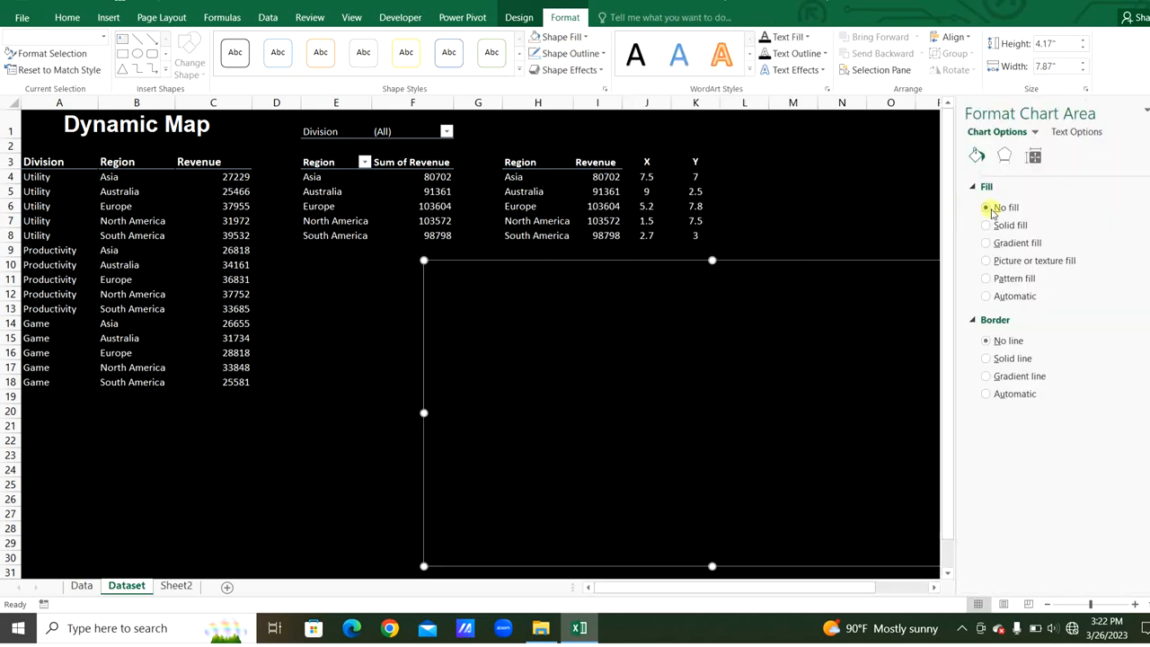
pyautogui.click(993, 262)
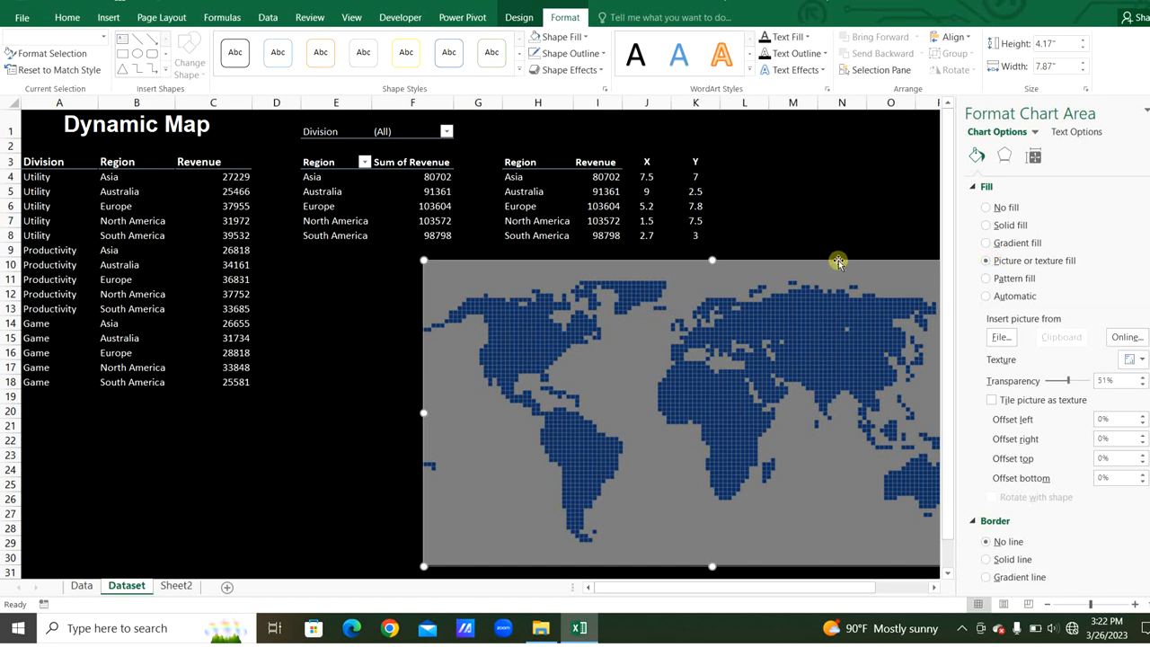
pyautogui.moveTo(839, 261); pyautogui.dragTo(722, 260)
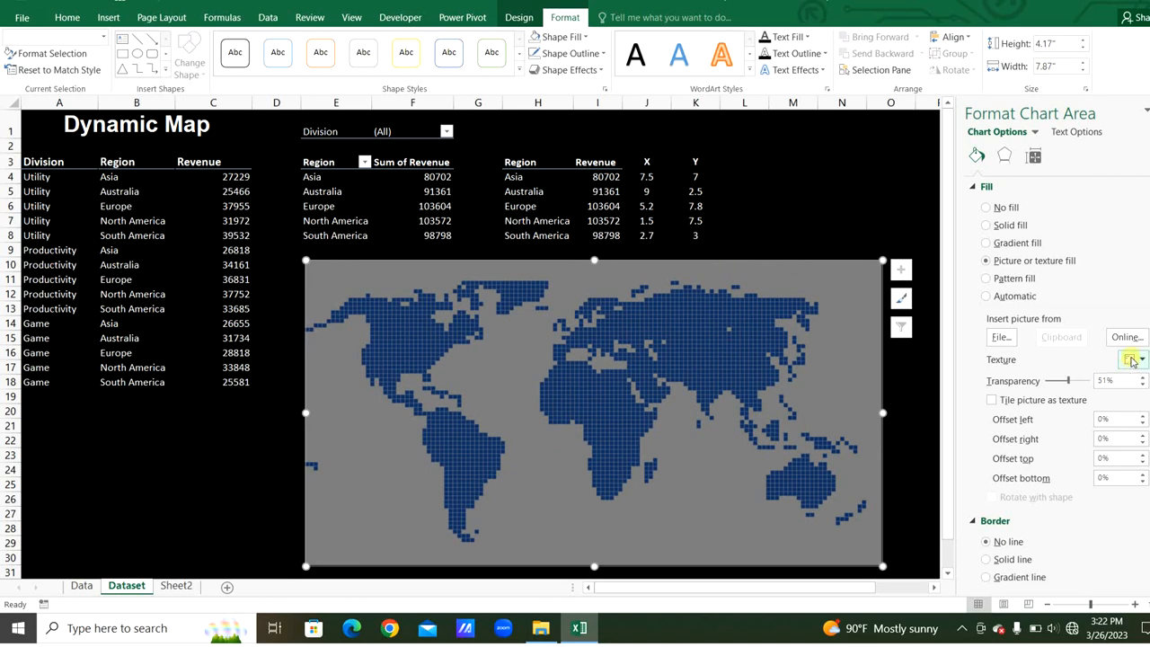
# - Add a chart series named Location with X values from Dataset!$J$4:$J$8 and Y values from Dataset!$K$4:$K$8
pyautogui.rightClick(665, 328)
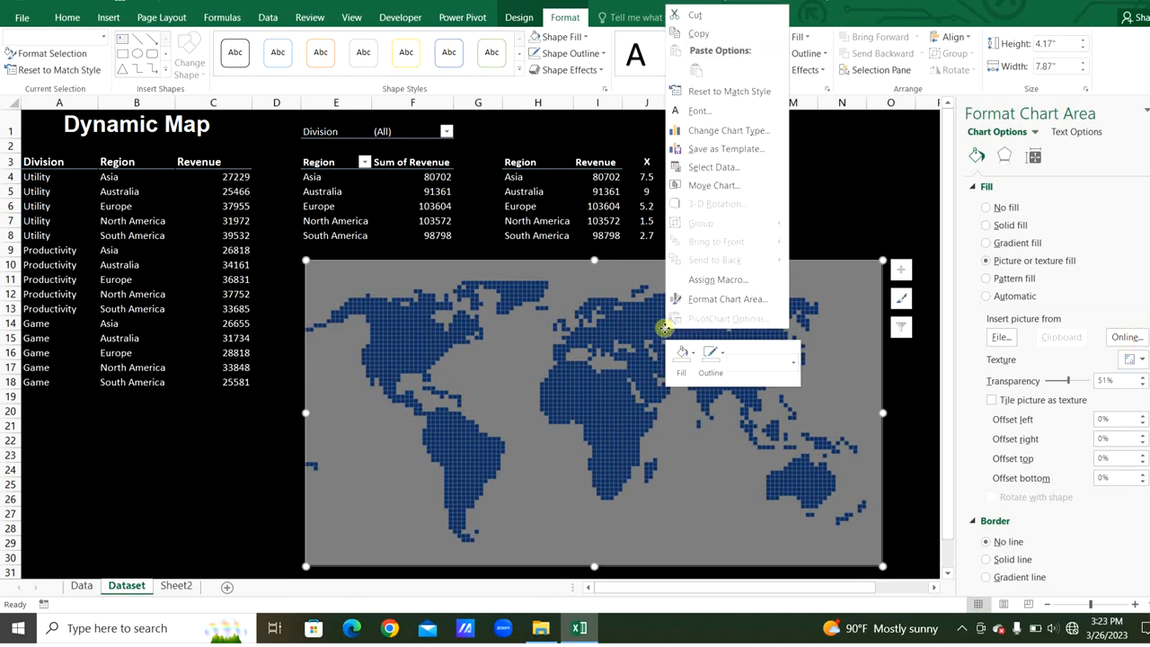
pyautogui.click(713, 171)
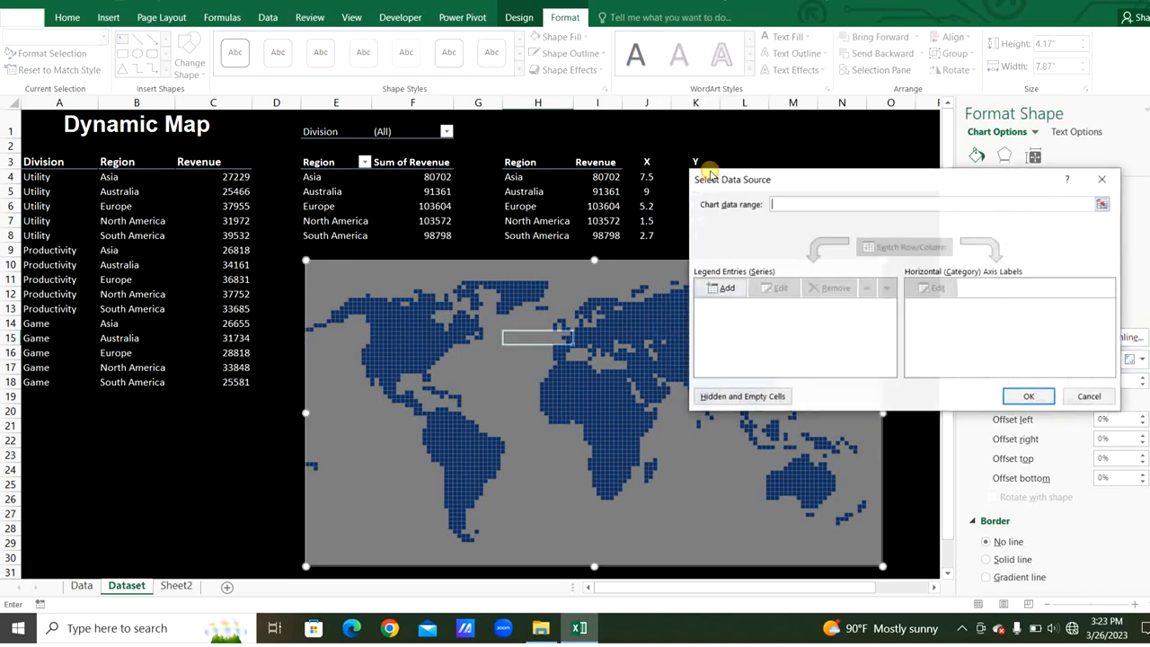
pyautogui.moveTo(787, 179); pyautogui.dragTo(815, 266)
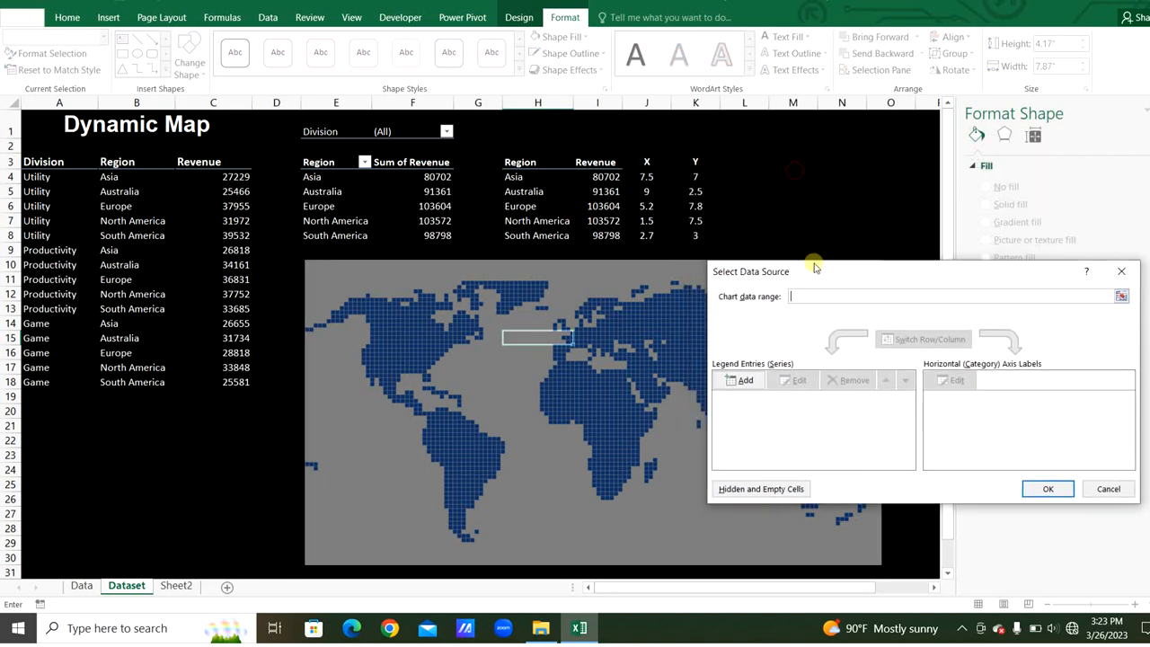
pyautogui.click(753, 383)
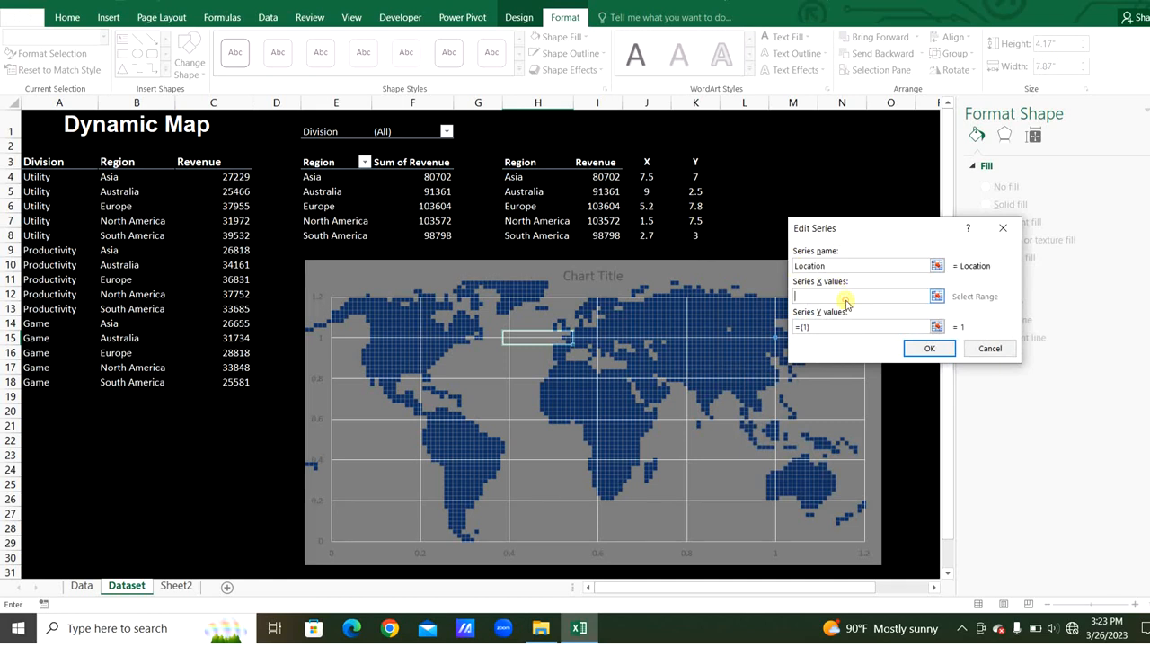
pyautogui.moveTo(643, 176); pyautogui.dragTo(654, 231)
pyautogui.click(865, 328)
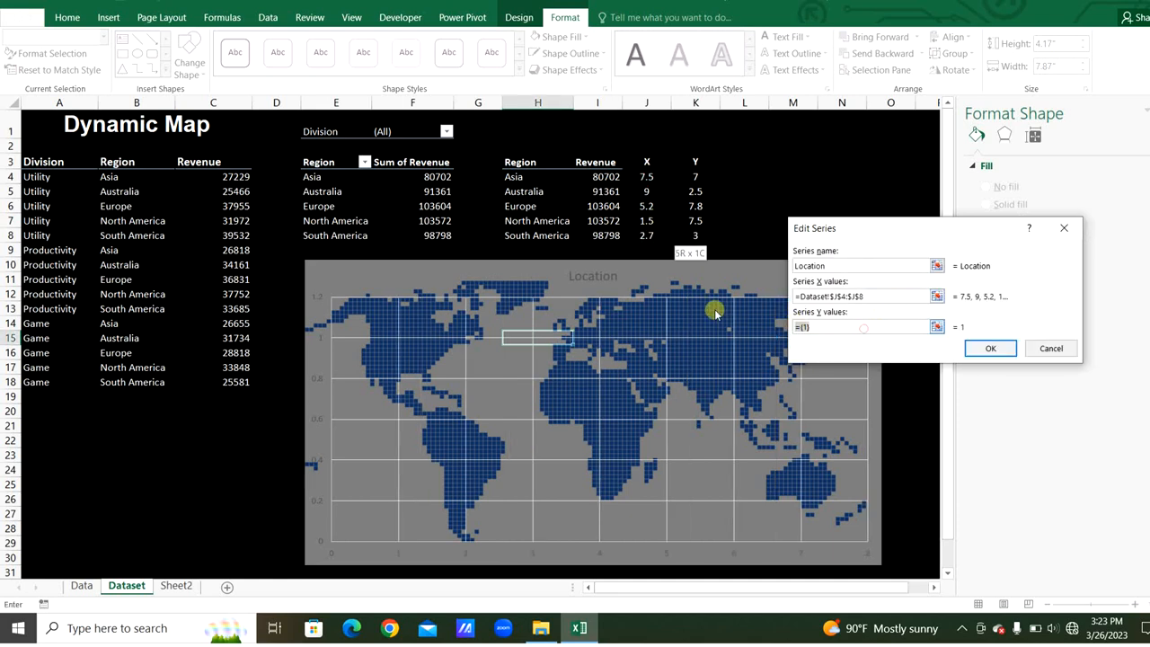
pyautogui.moveTo(690, 176); pyautogui.dragTo(698, 236)
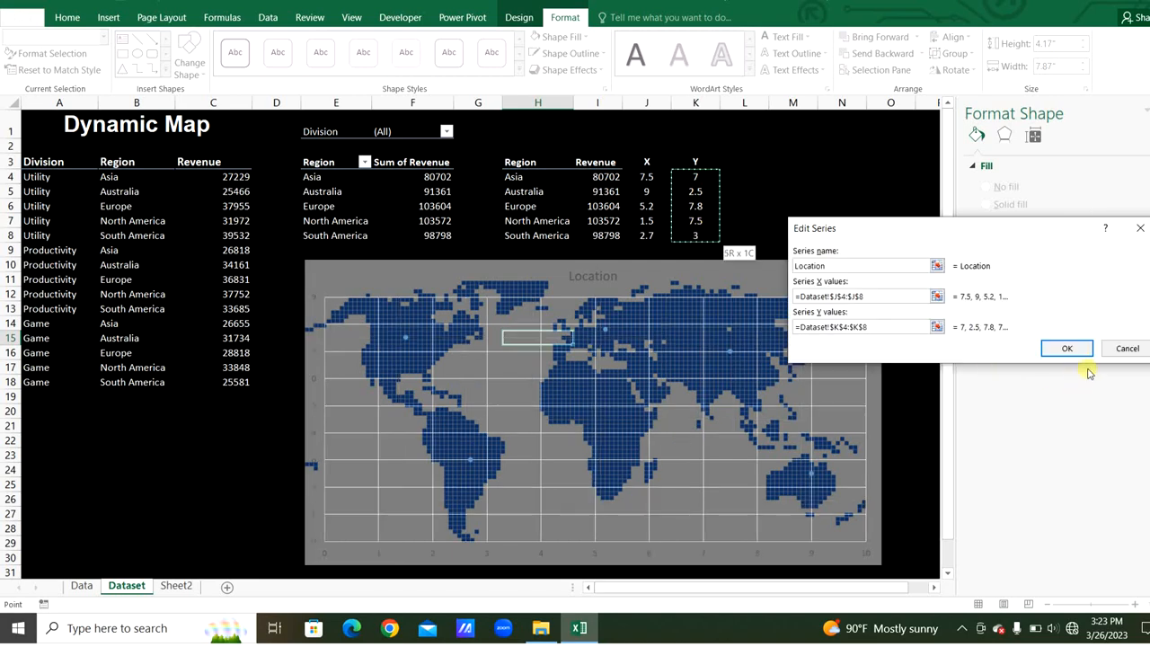
pyautogui.click(1068, 349)
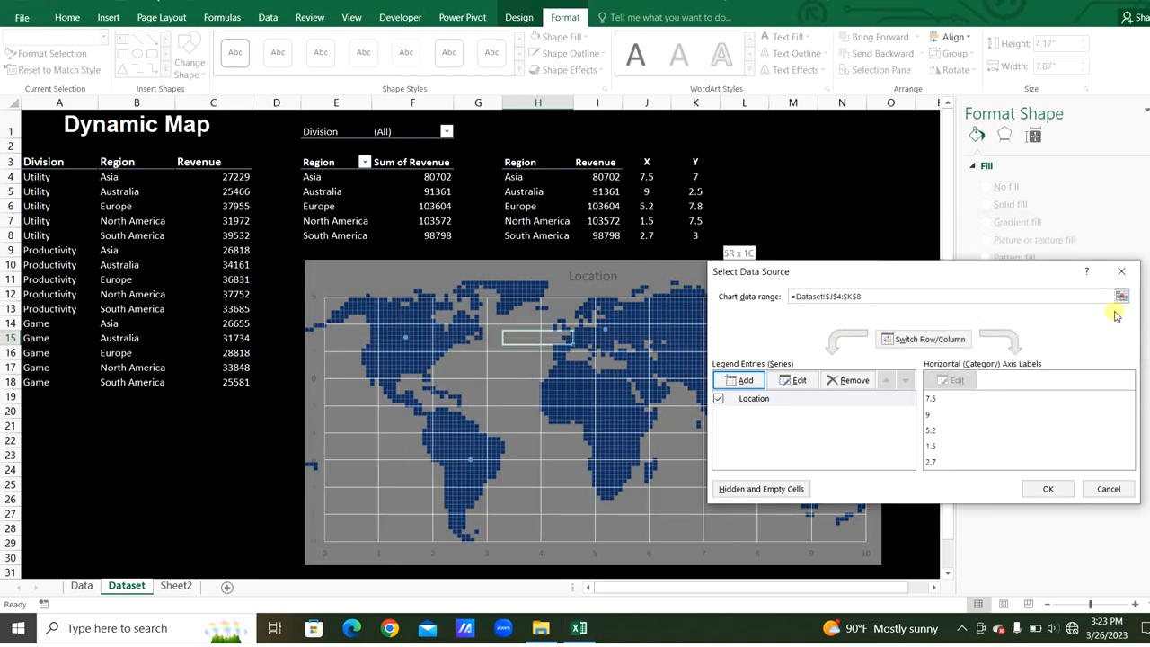
pyautogui.click(1048, 488)
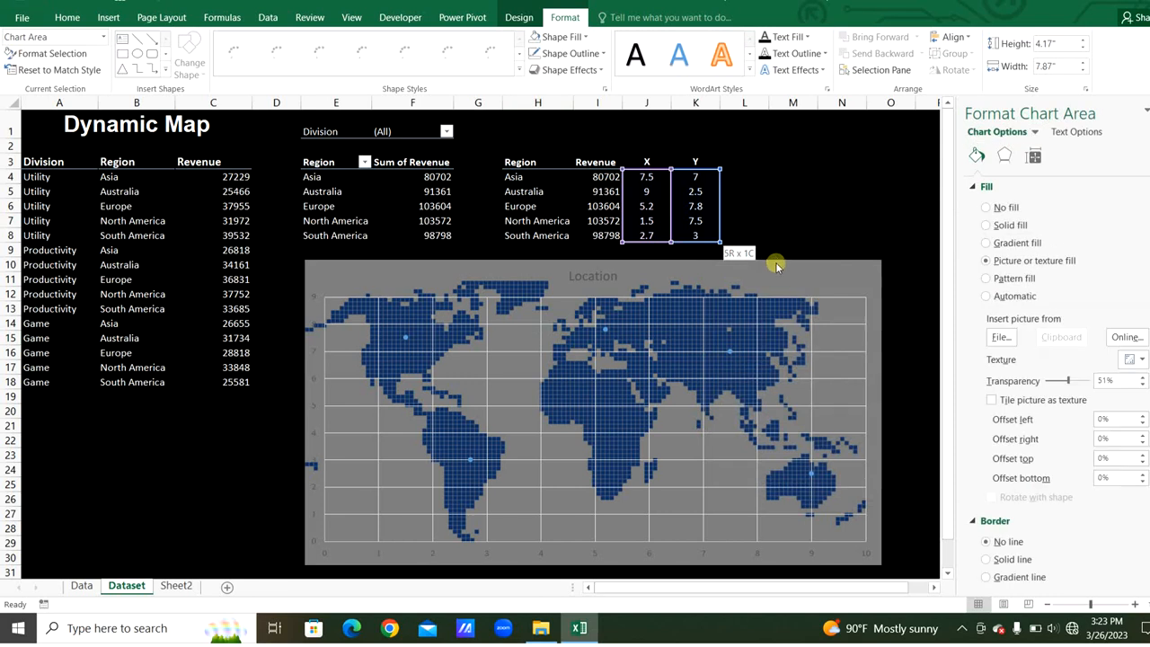
# - Remove the gridlines and chart title from the map chart
pyautogui.click(901, 270)
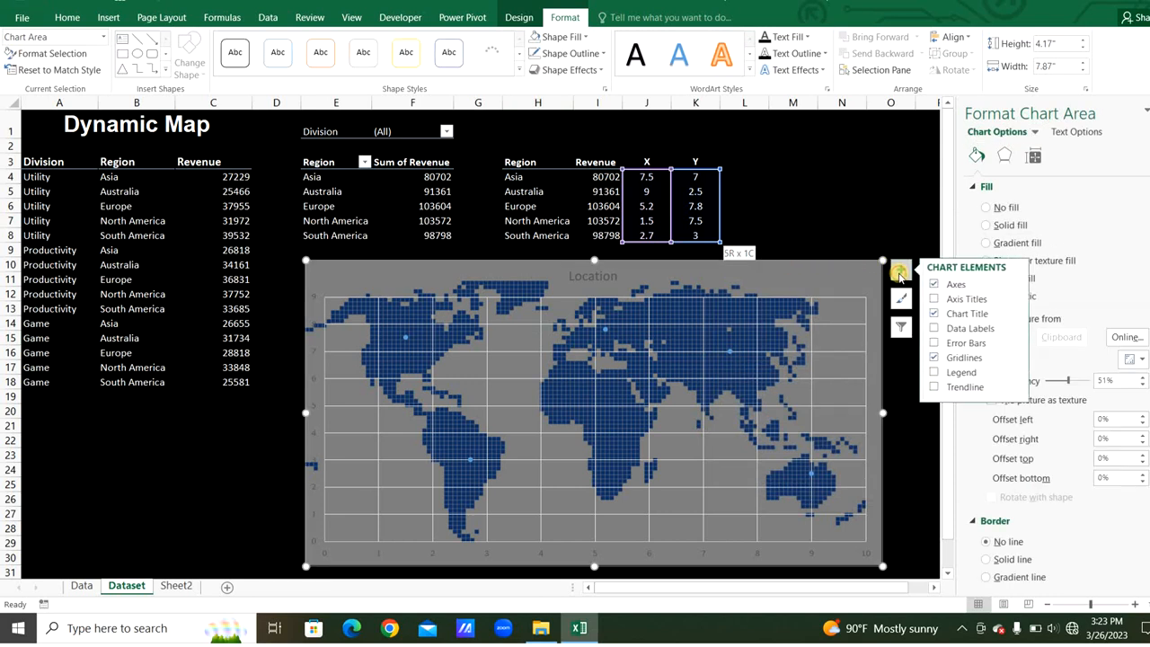
pyautogui.click(934, 358)
pyautogui.click(935, 314)
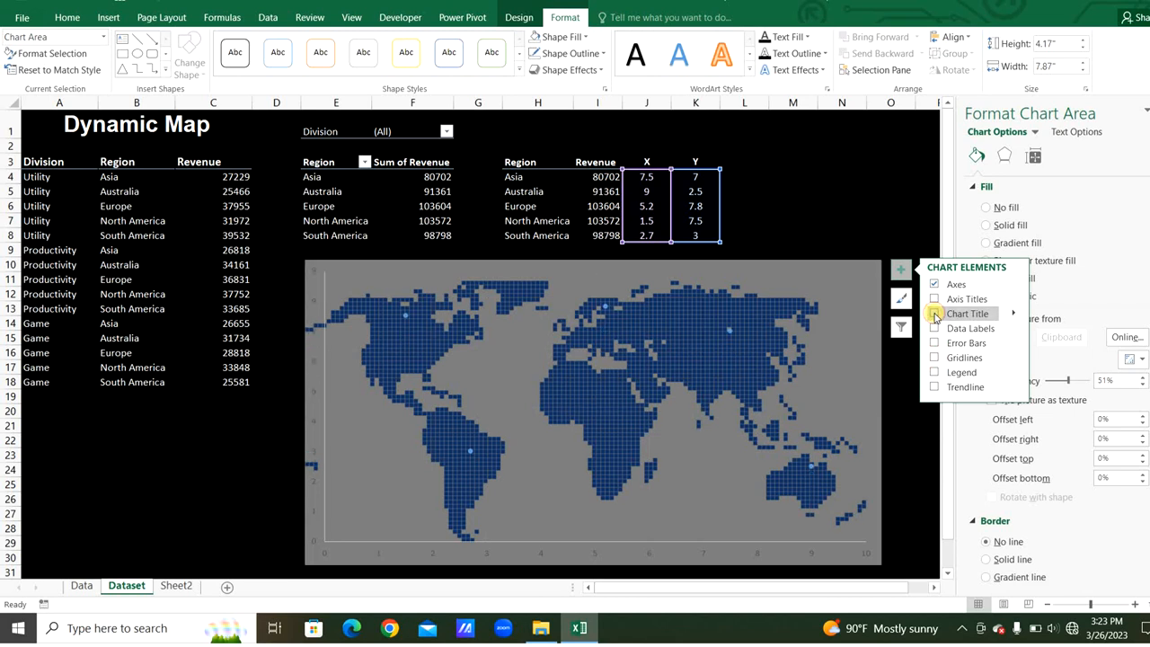
# - Fix the bounds of the chart's vertical and horizontal axes at a minimum of 0 and a maximum of 10
pyautogui.click(314, 358)
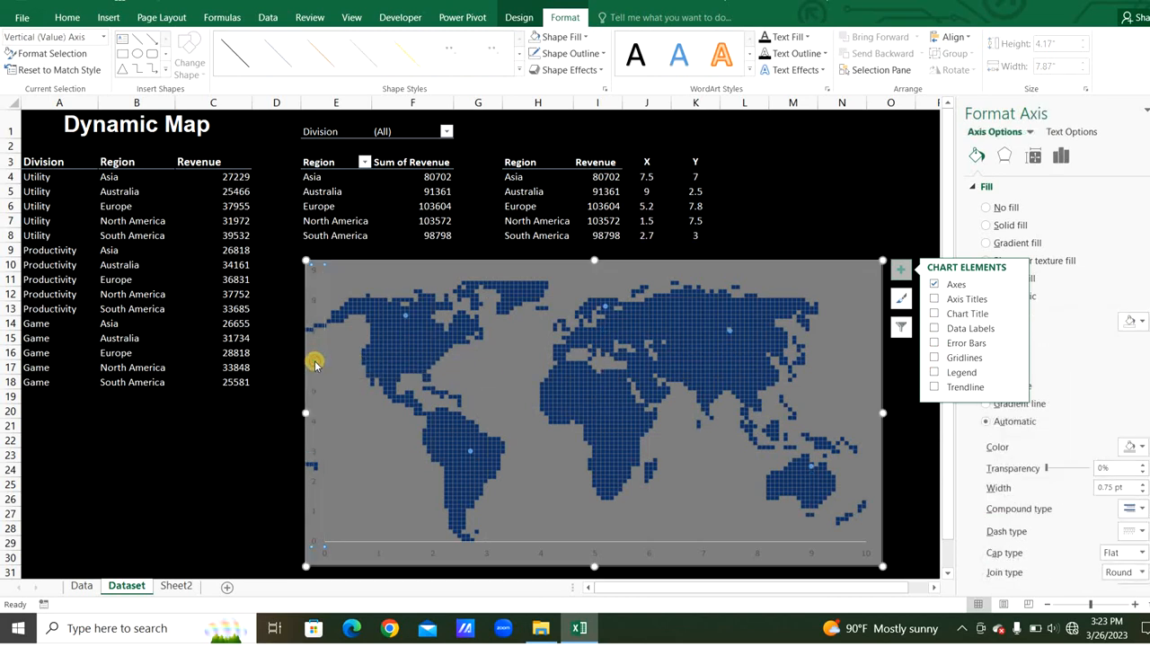
pyautogui.click(1062, 155)
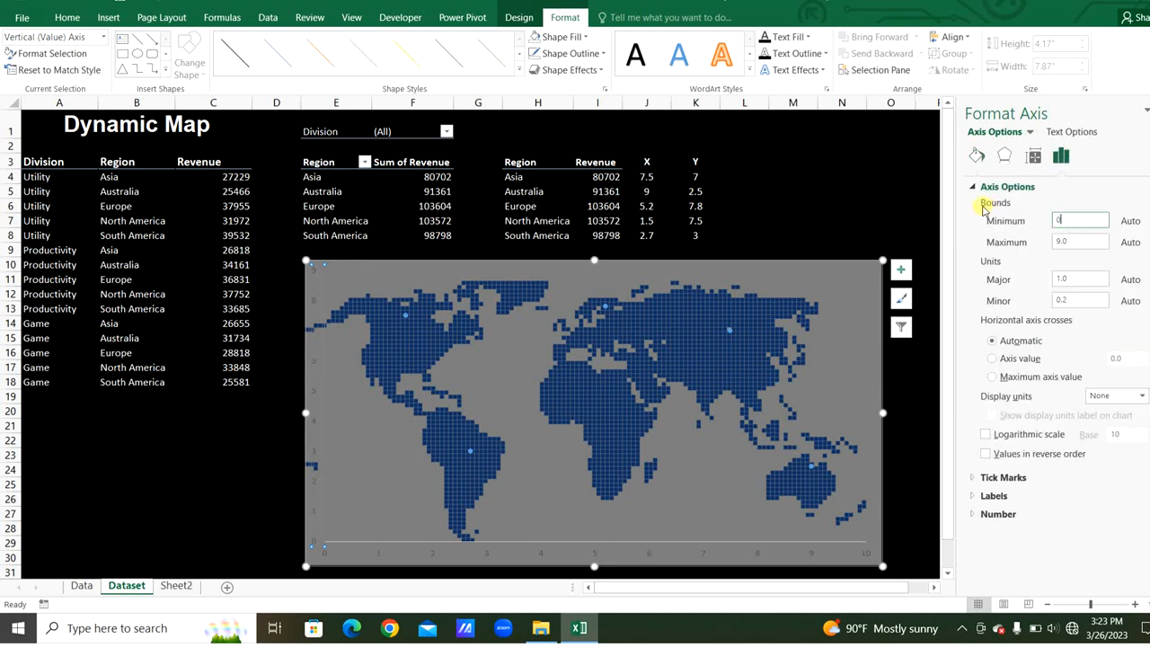
pyautogui.write('0')
pyautogui.click(1063, 241)
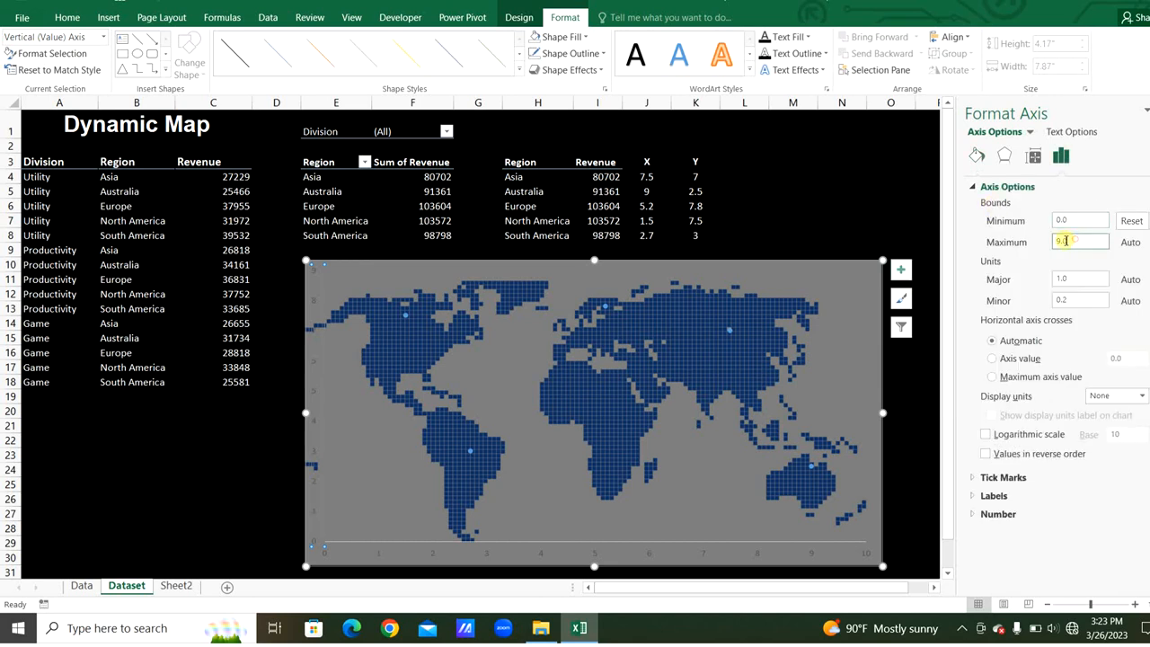
pyautogui.press('Return')
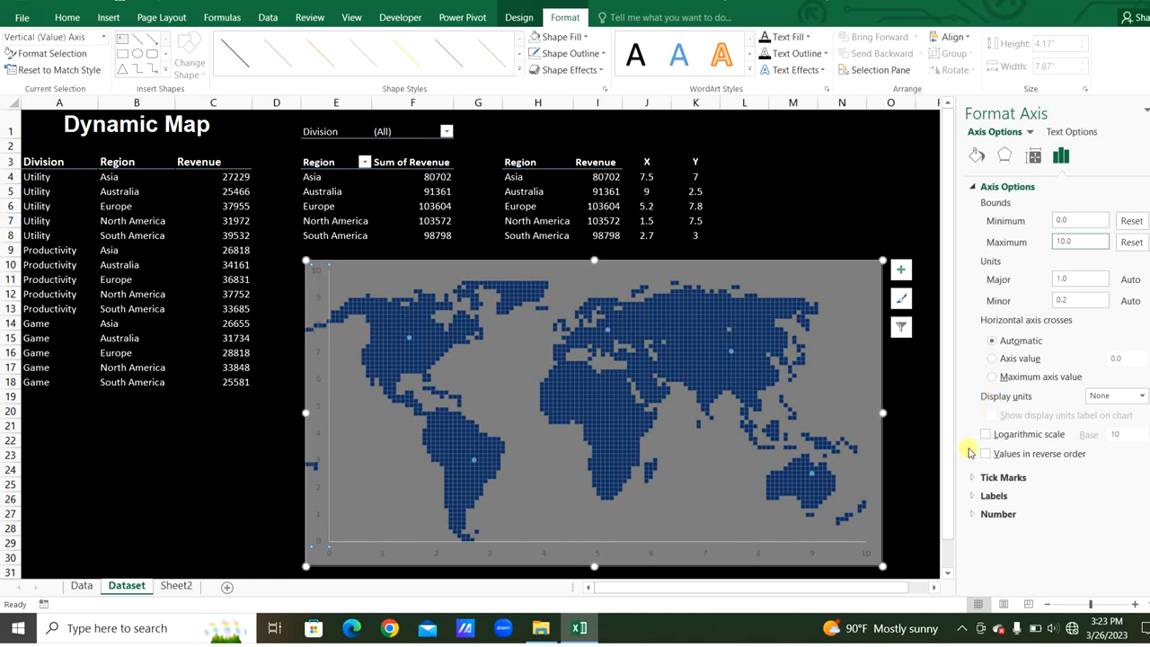
pyautogui.click(773, 550)
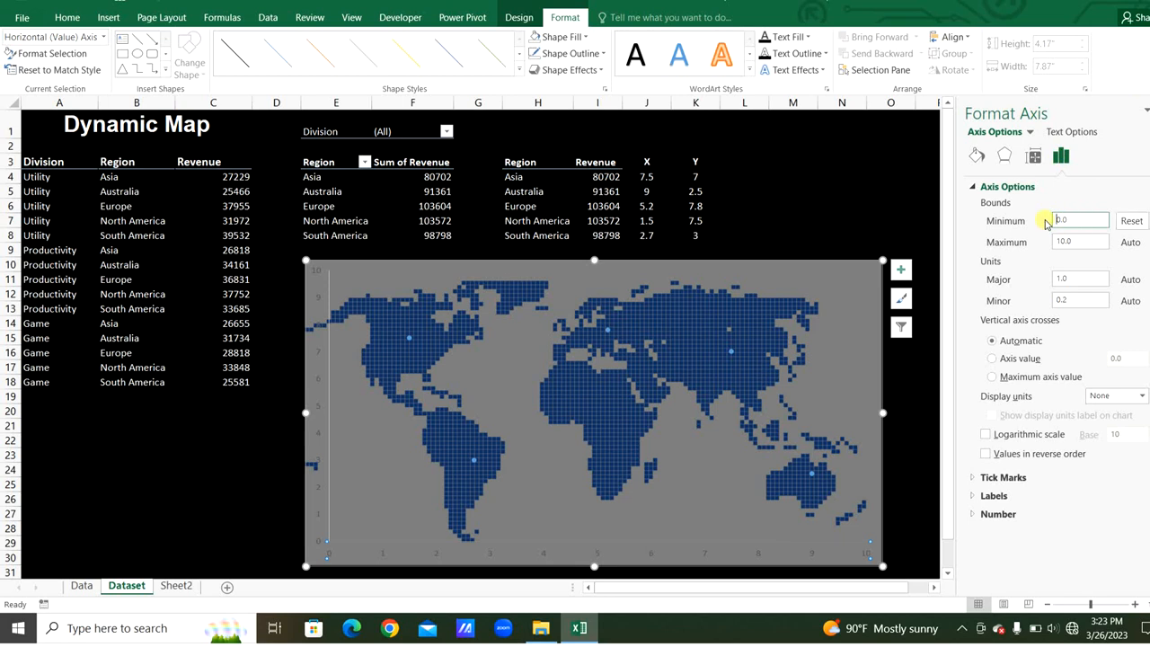
pyautogui.click(1079, 241)
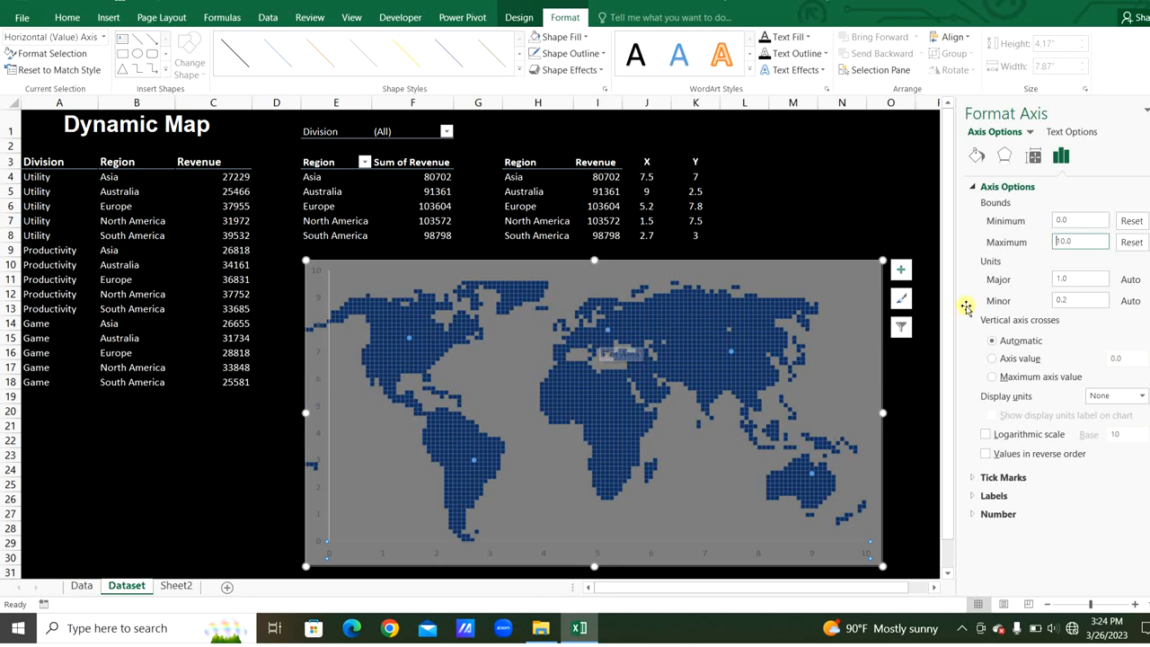
# - Hide the axes of the map chart
pyautogui.click(902, 270)
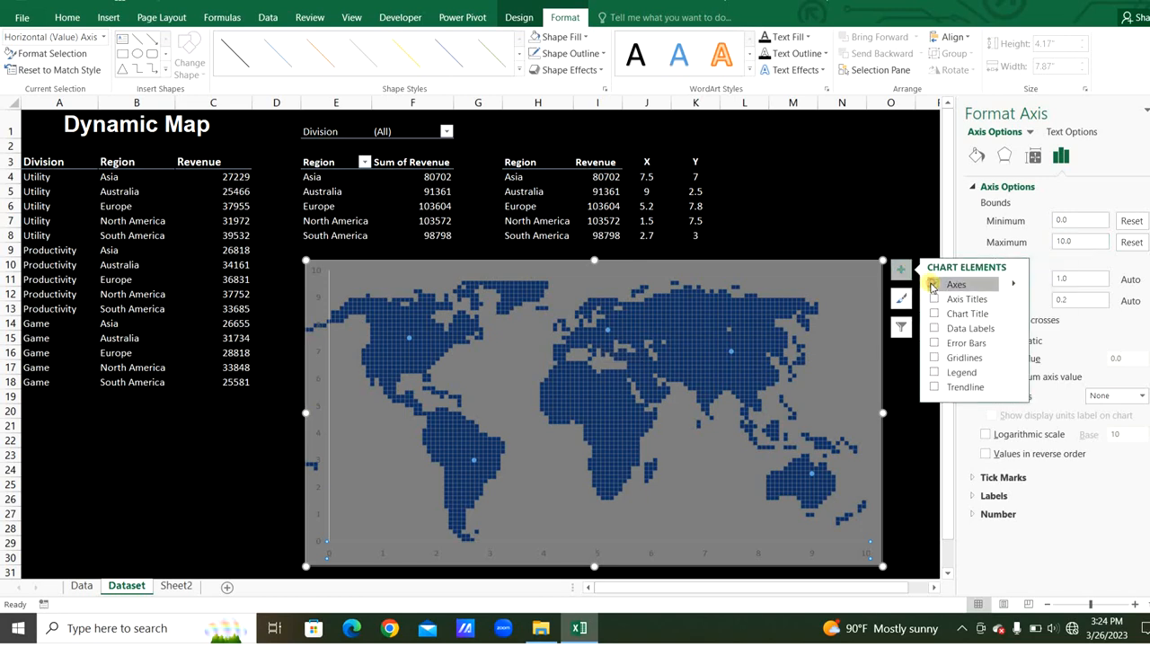
pyautogui.click(933, 286)
pyautogui.click(770, 367)
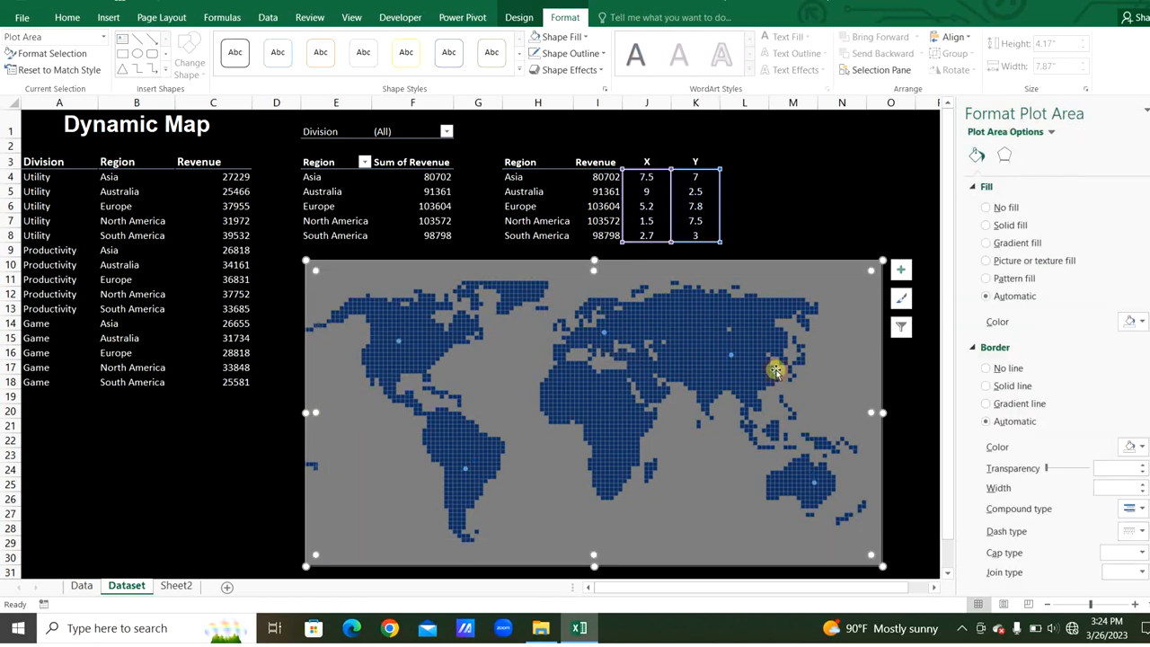
# - Add a Max header in L3 next to the Y column
pyautogui.click(800, 189)
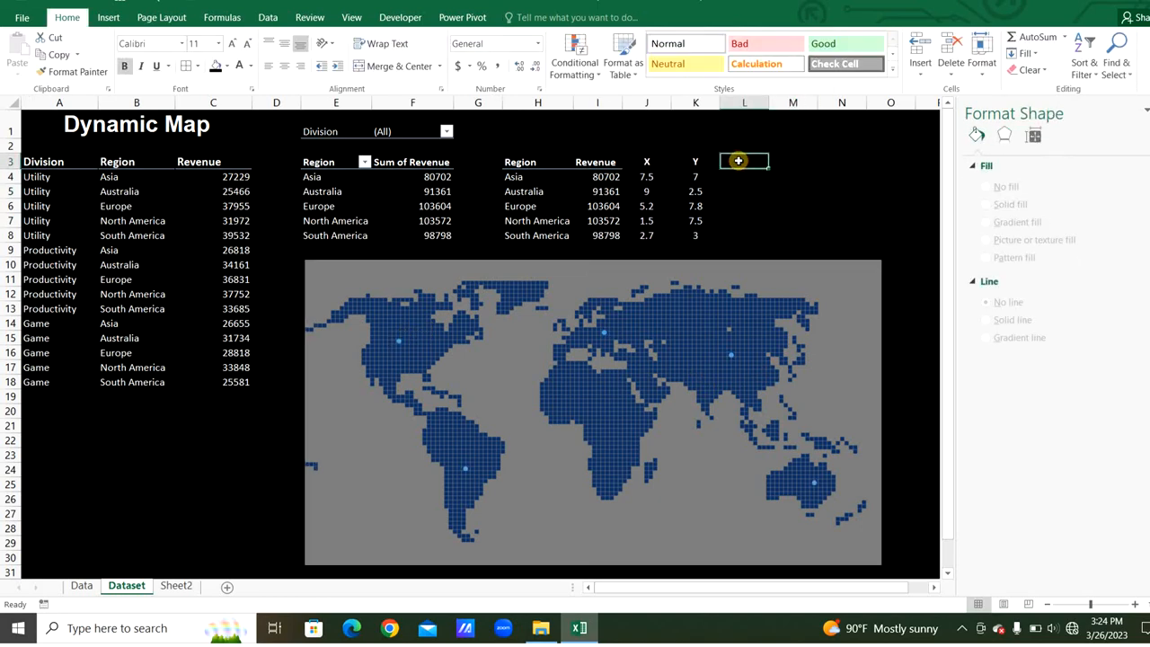
pyautogui.write('Max')
pyautogui.press('Return')
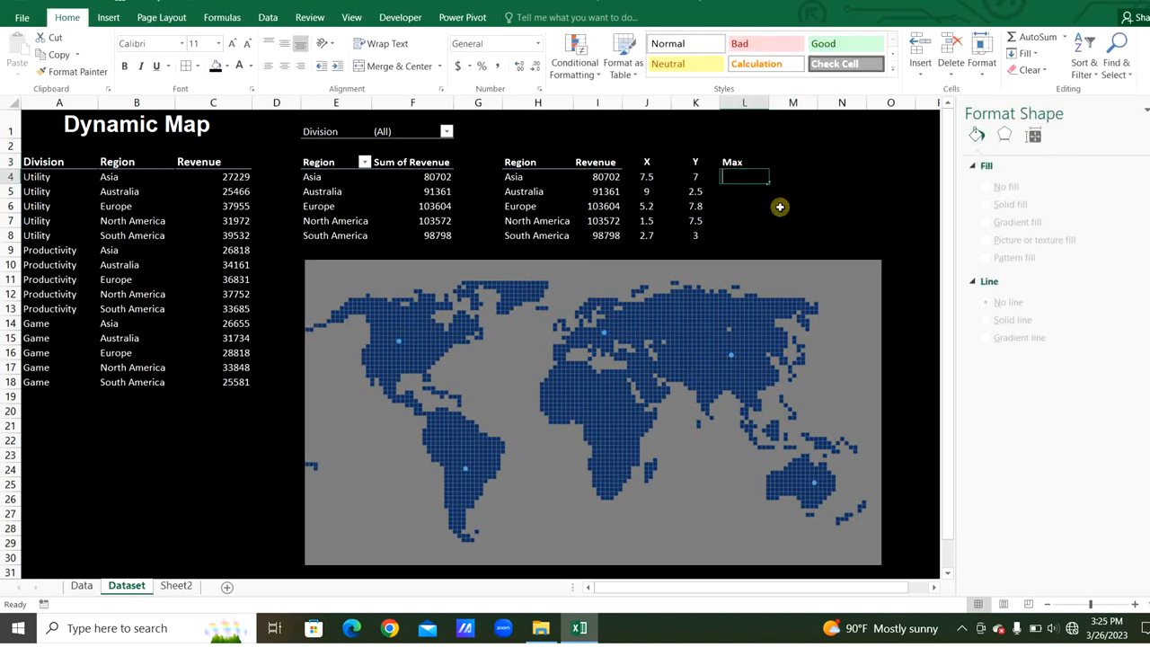
# - Enter =IF(I4=MAX($I$4:$I$8),I4,"") in L4 so that only the highest regional revenue is returned
pyautogui.write('=if')
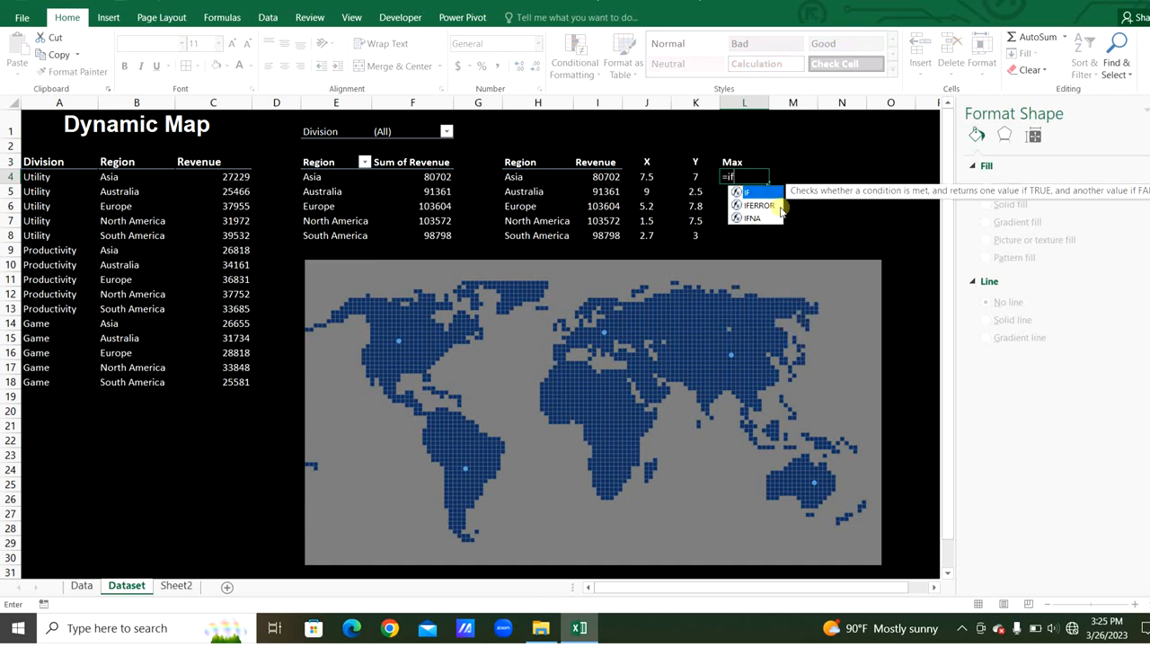
pyautogui.press('Tab')
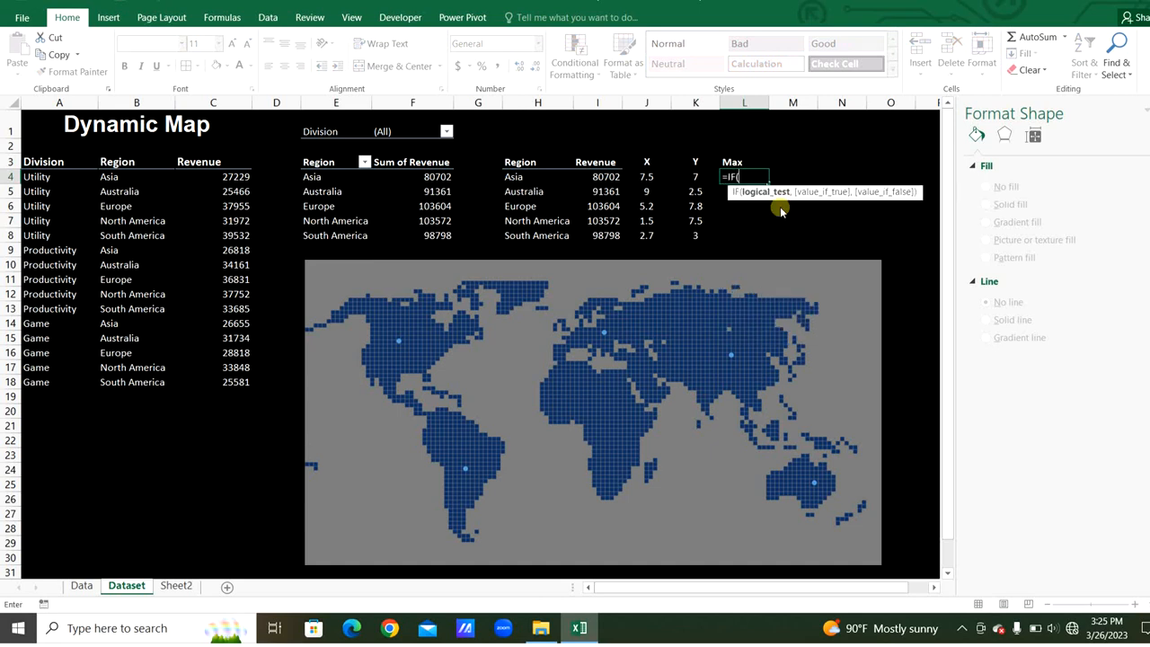
pyautogui.click(612, 178)
pyautogui.write('=MAX(I4')
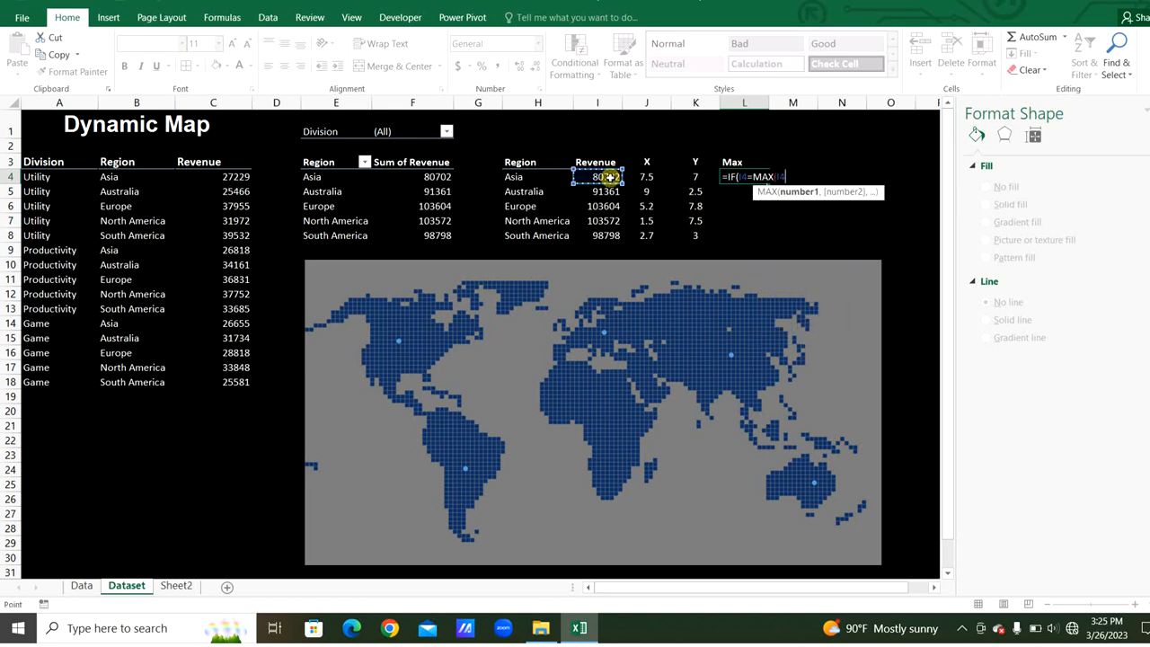
pyautogui.moveTo(611, 178); pyautogui.dragTo(610, 235)
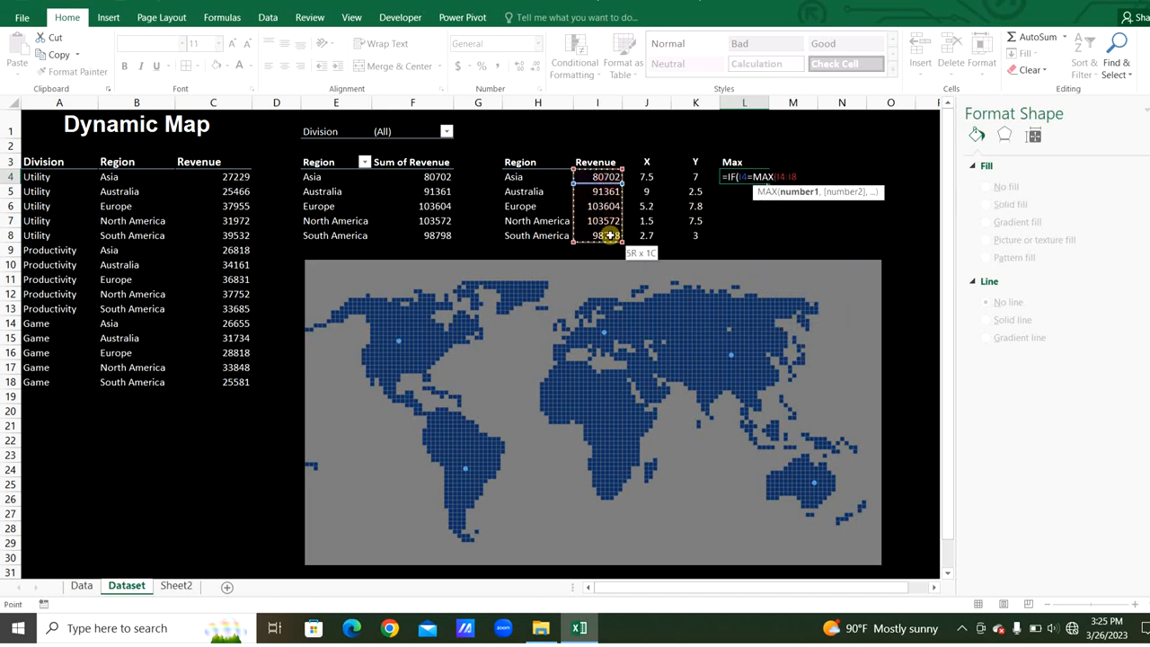
pyautogui.press('F4')
pyautogui.write('),')
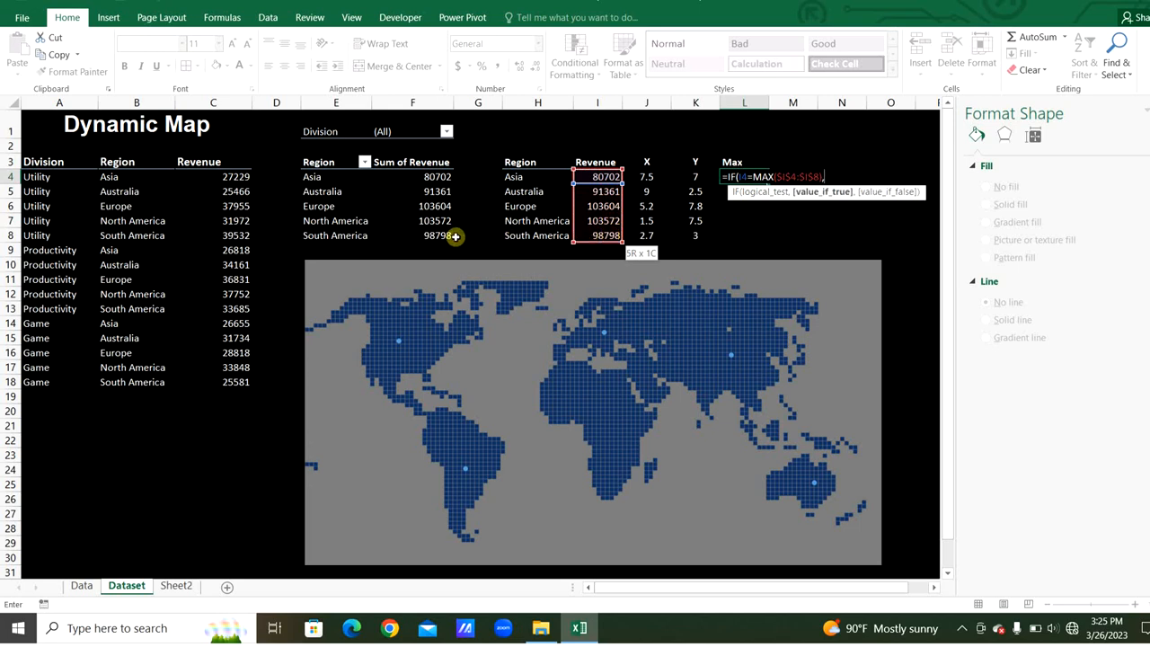
pyautogui.click(605, 176)
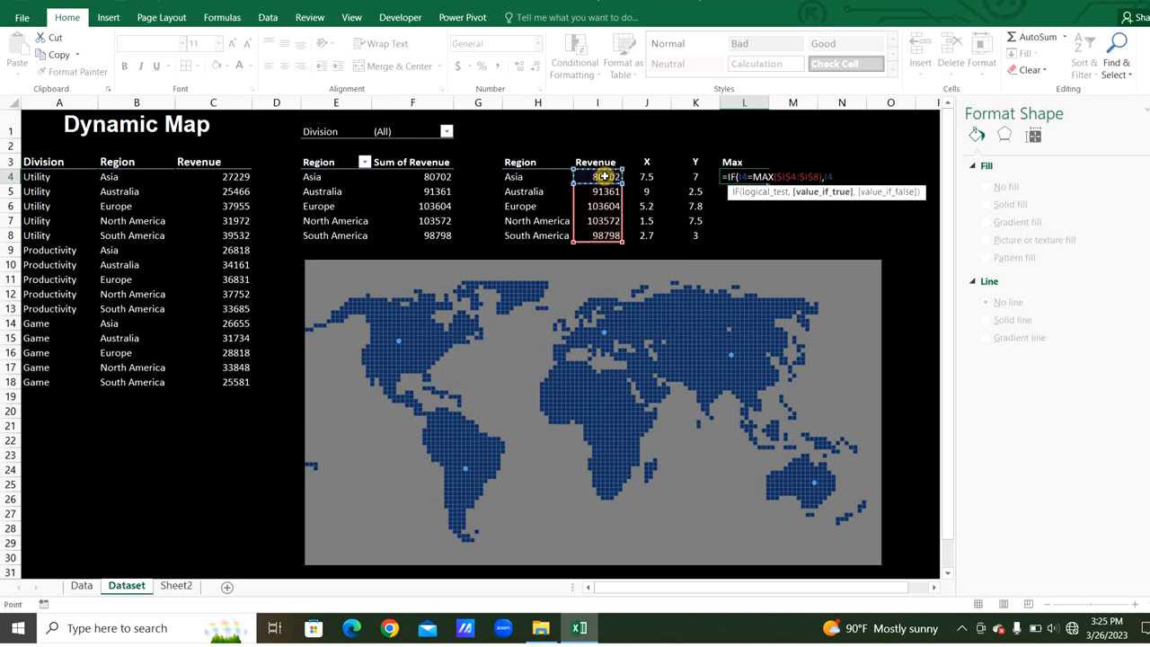
pyautogui.write(',"")')
pyautogui.press('Return')
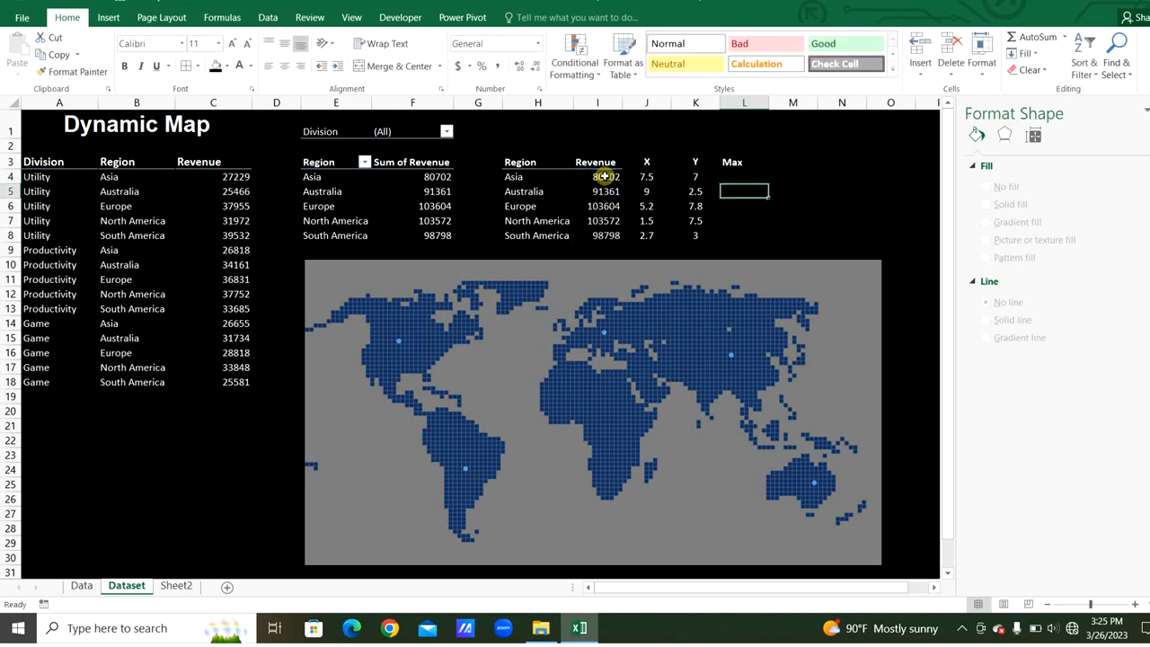
# - Fill the Max formula from L4 down to L8 and check the row holding the highest revenue
pyautogui.click(730, 176)
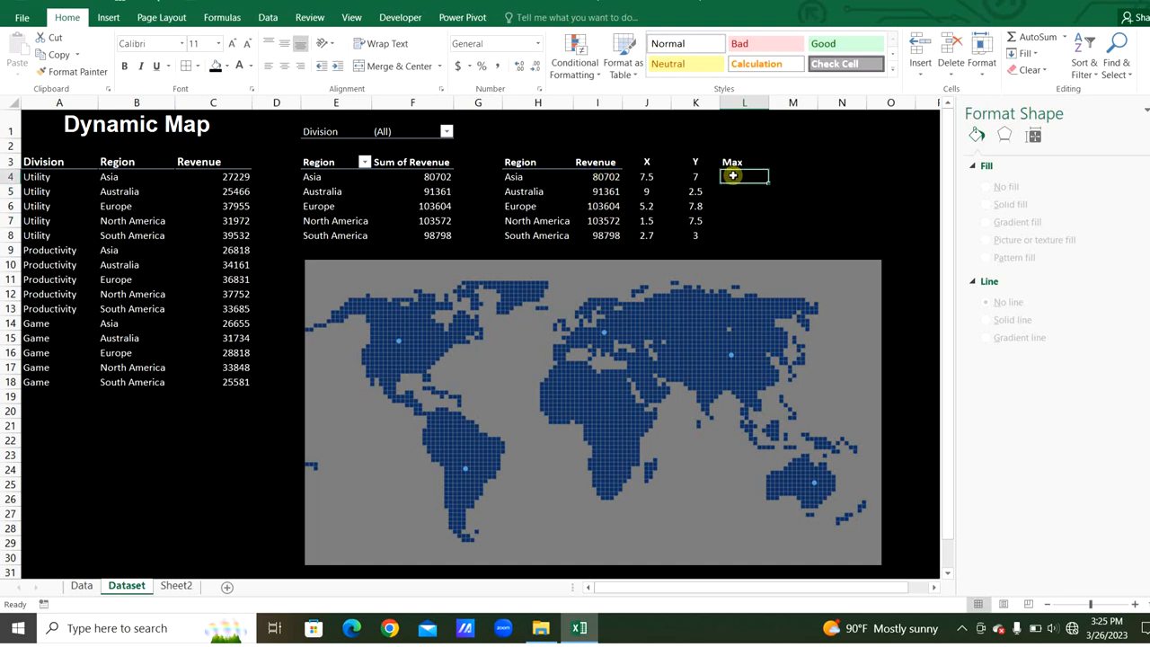
pyautogui.moveTo(770, 183); pyautogui.dragTo(765, 241)
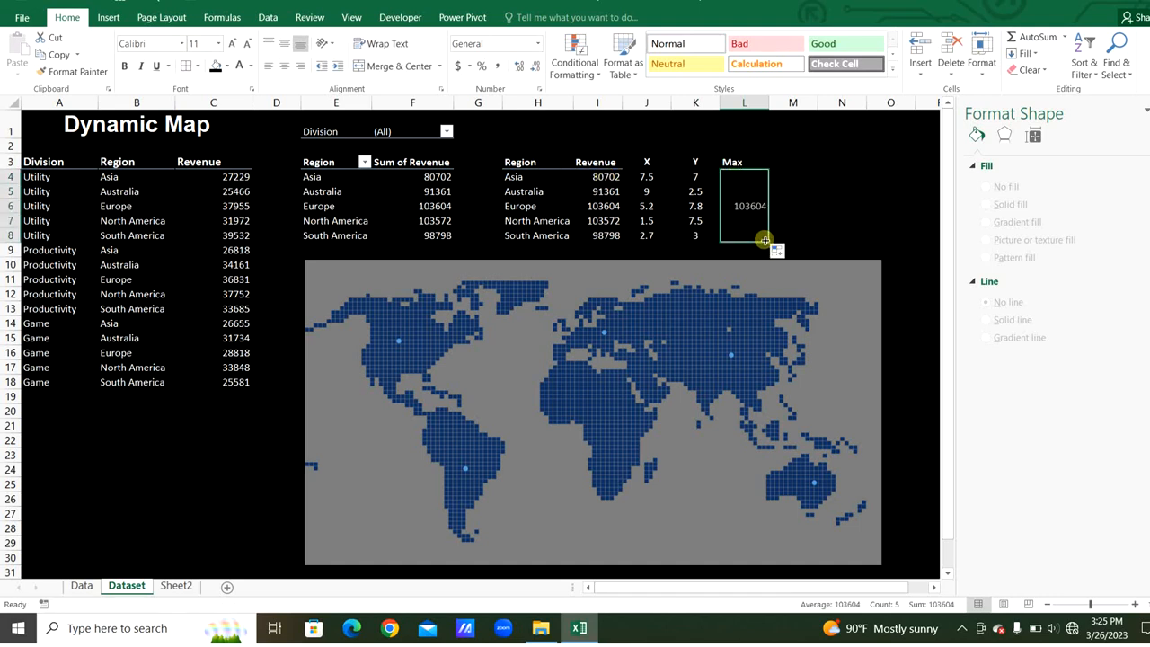
pyautogui.click(736, 206)
pyautogui.hotkey('shift', 'space')
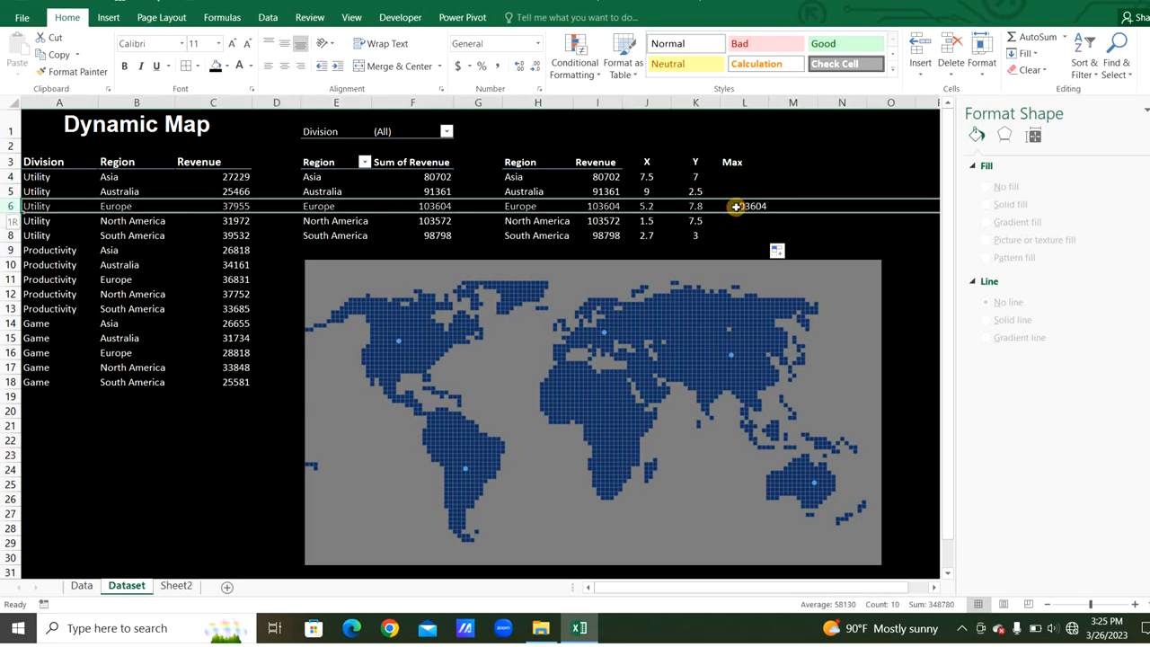
pyautogui.click(890, 161)
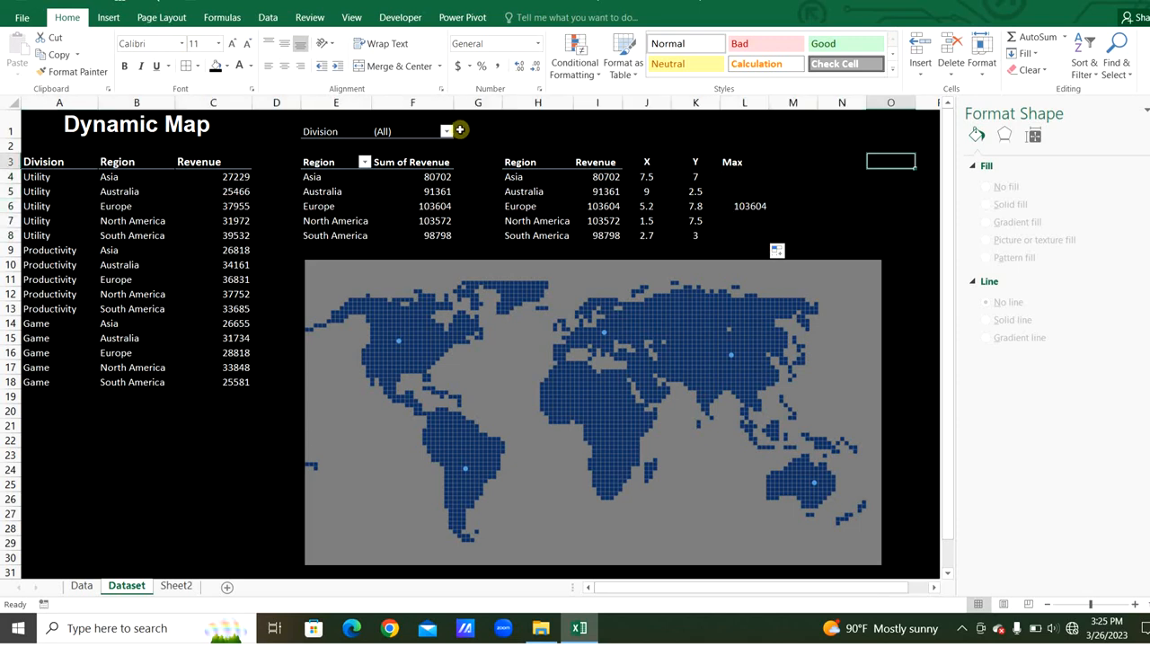
# - Filter the PivotTable's Division to Game and check which region the Max column picks out
pyautogui.click(447, 132)
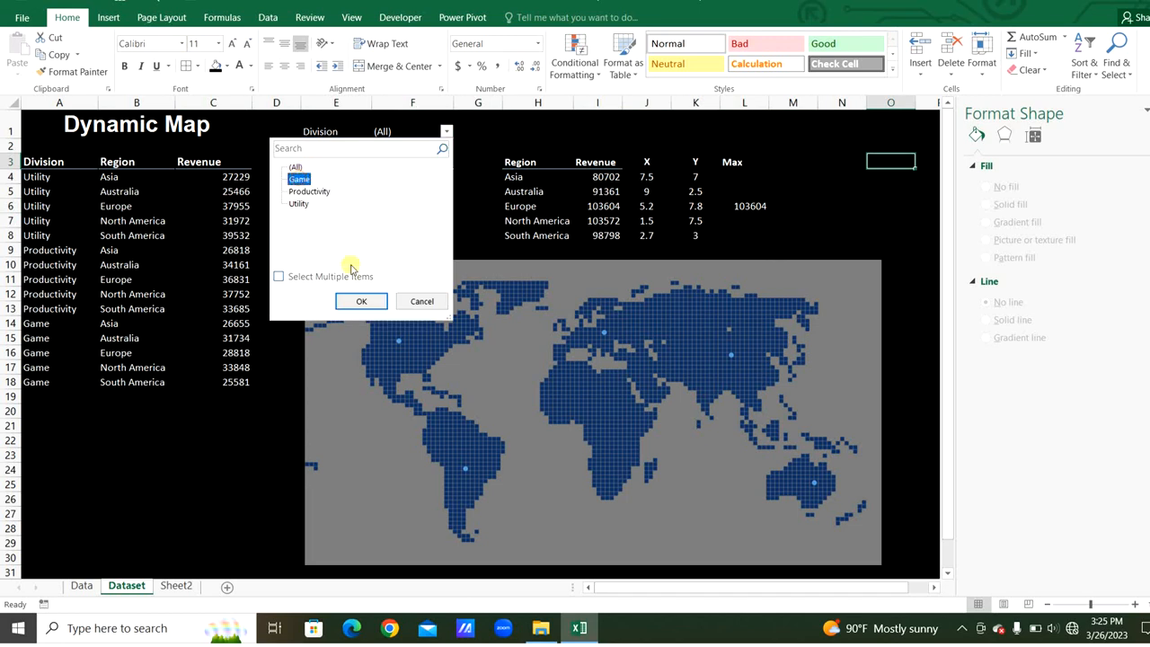
pyautogui.click(366, 301)
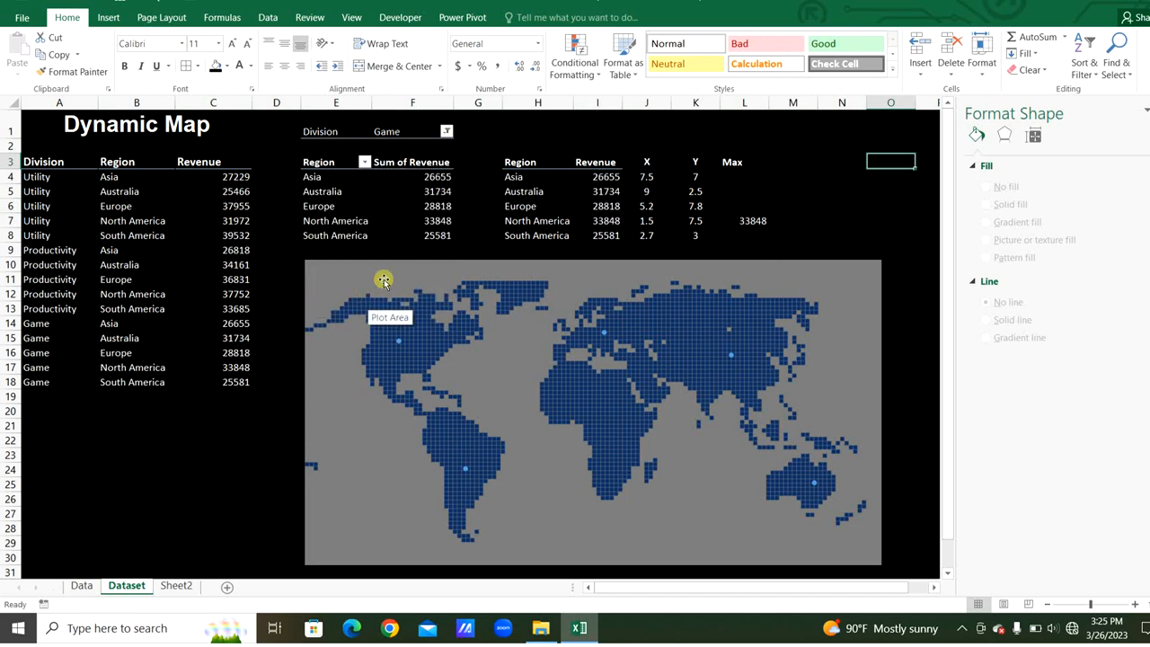
pyautogui.click(824, 205)
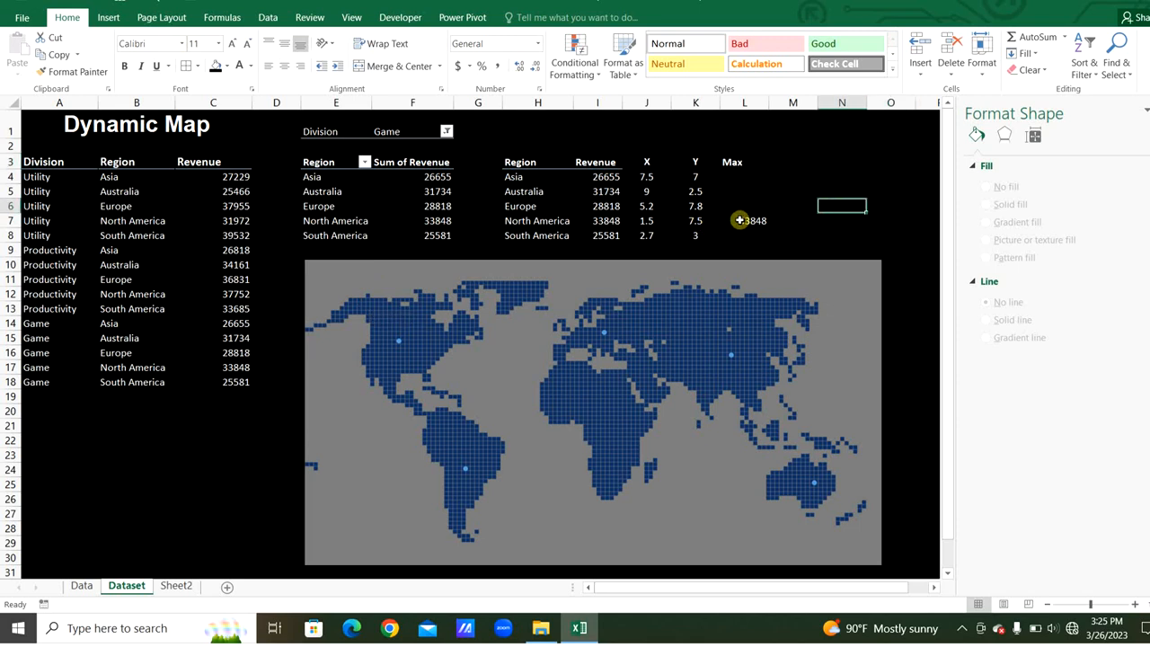
pyautogui.click(744, 221)
pyautogui.hotkey('shift', 'space')
pyautogui.click(809, 190)
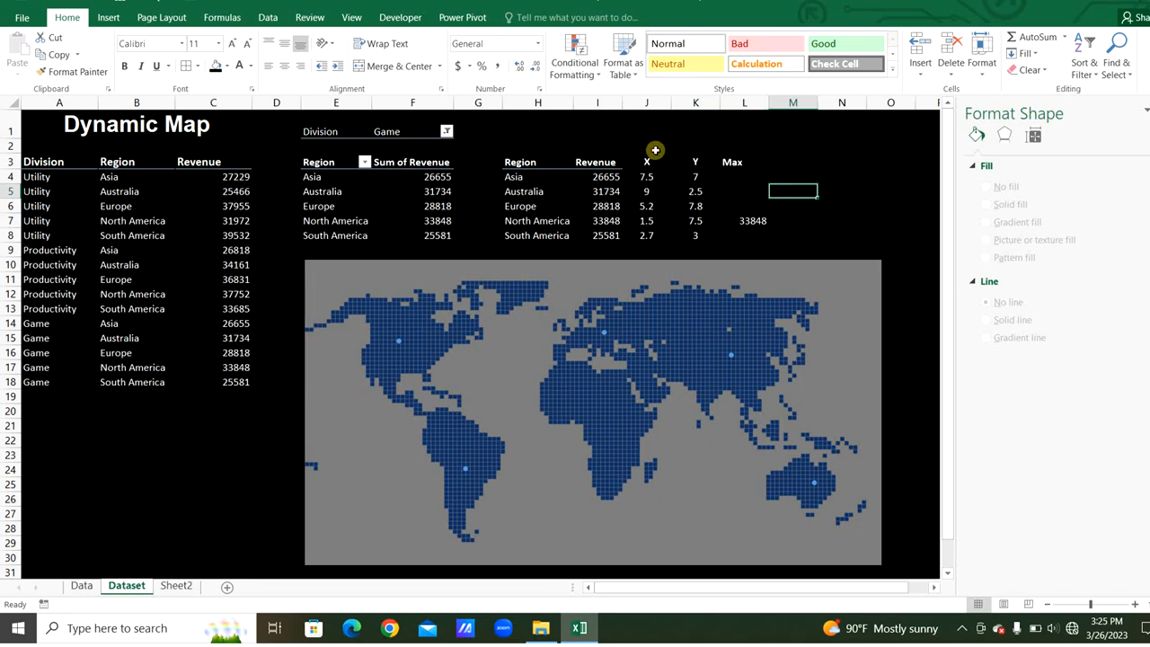
# - Insert a Division slicer for the PivotTable
pyautogui.click(404, 186)
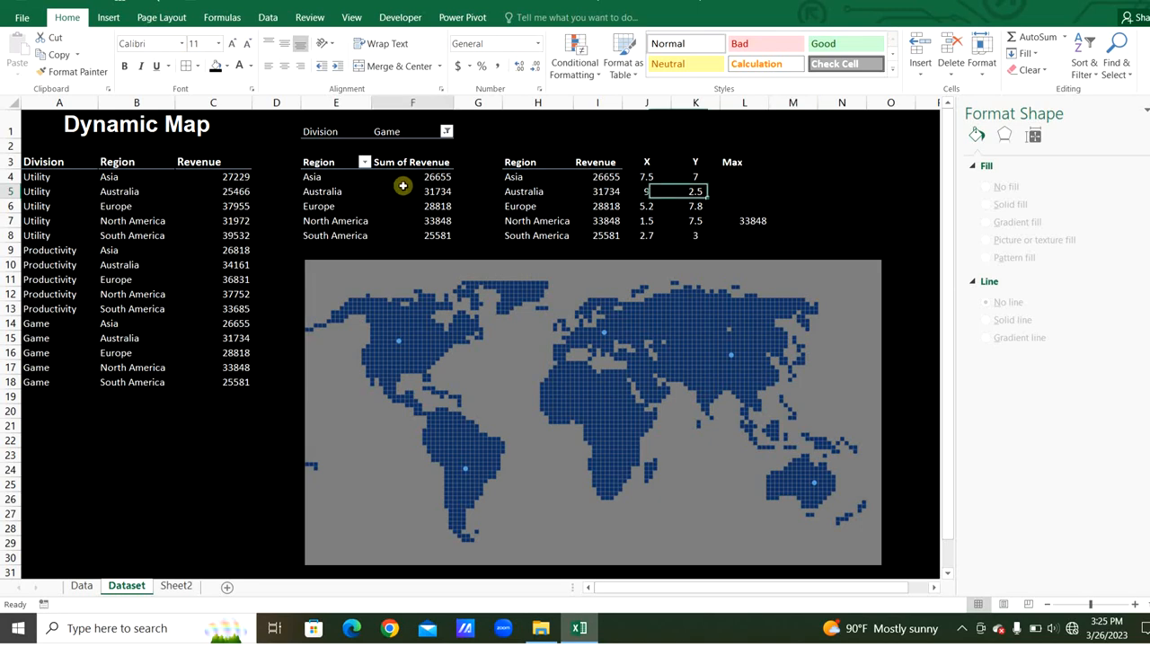
pyautogui.click(108, 17)
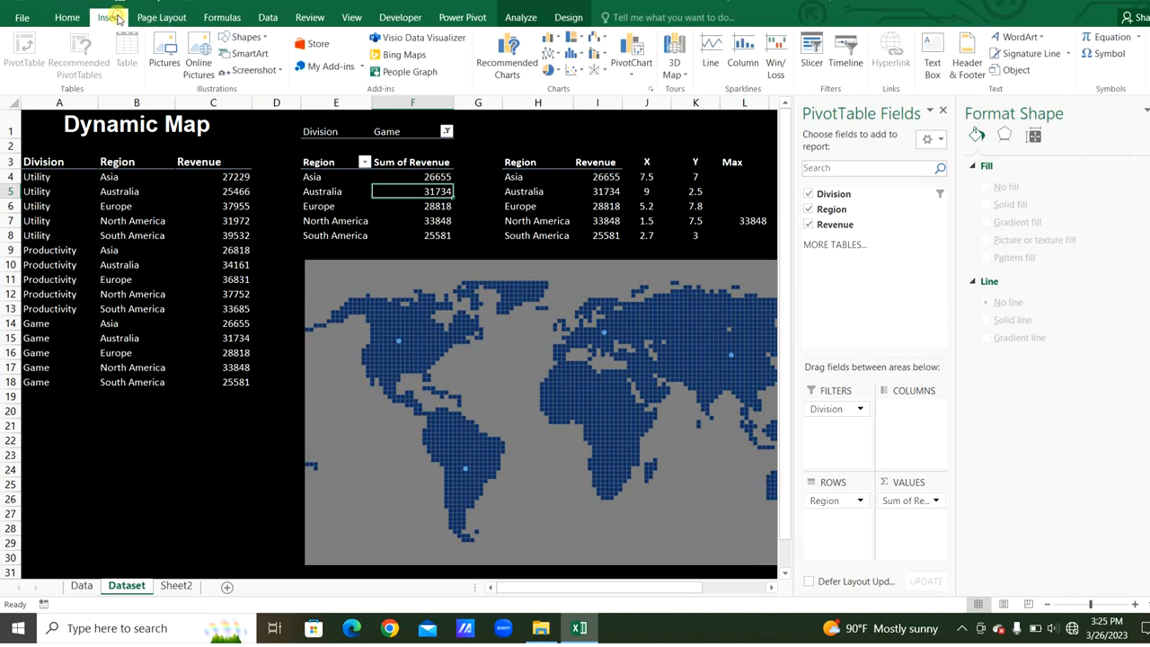
pyautogui.click(809, 64)
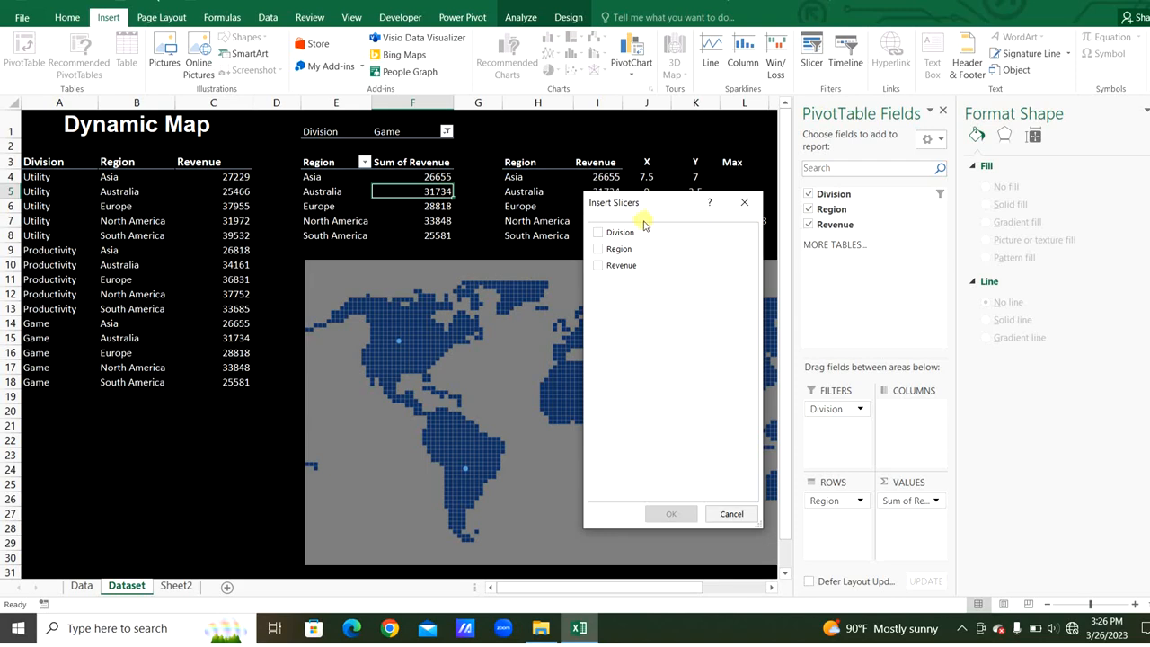
pyautogui.click(600, 236)
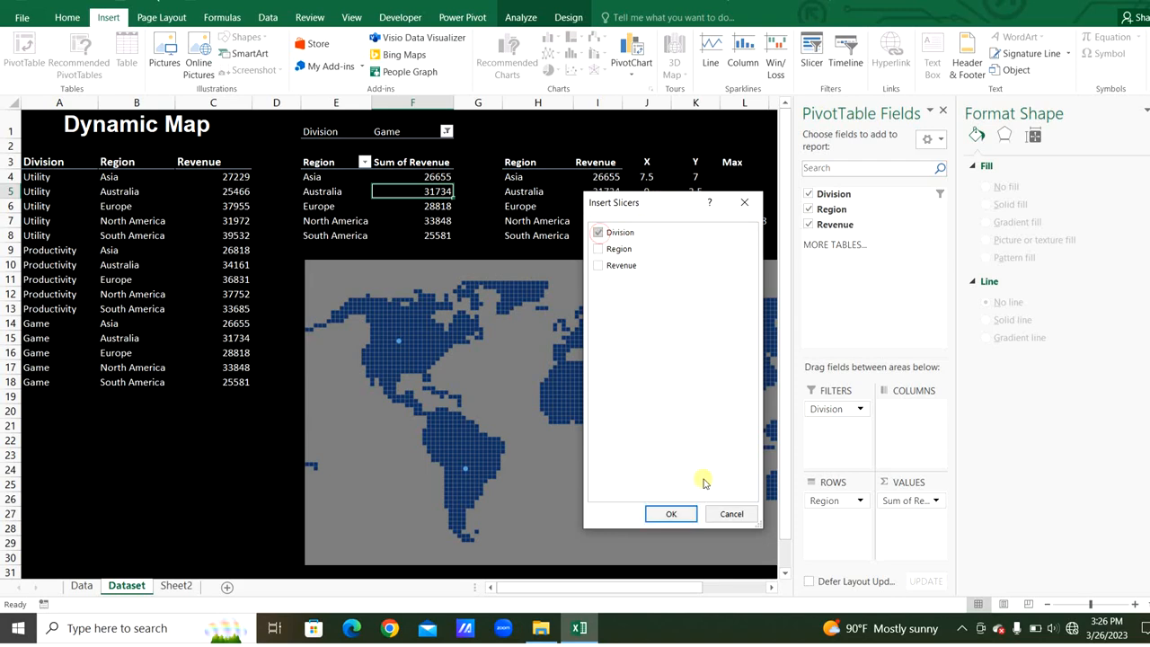
pyautogui.click(672, 513)
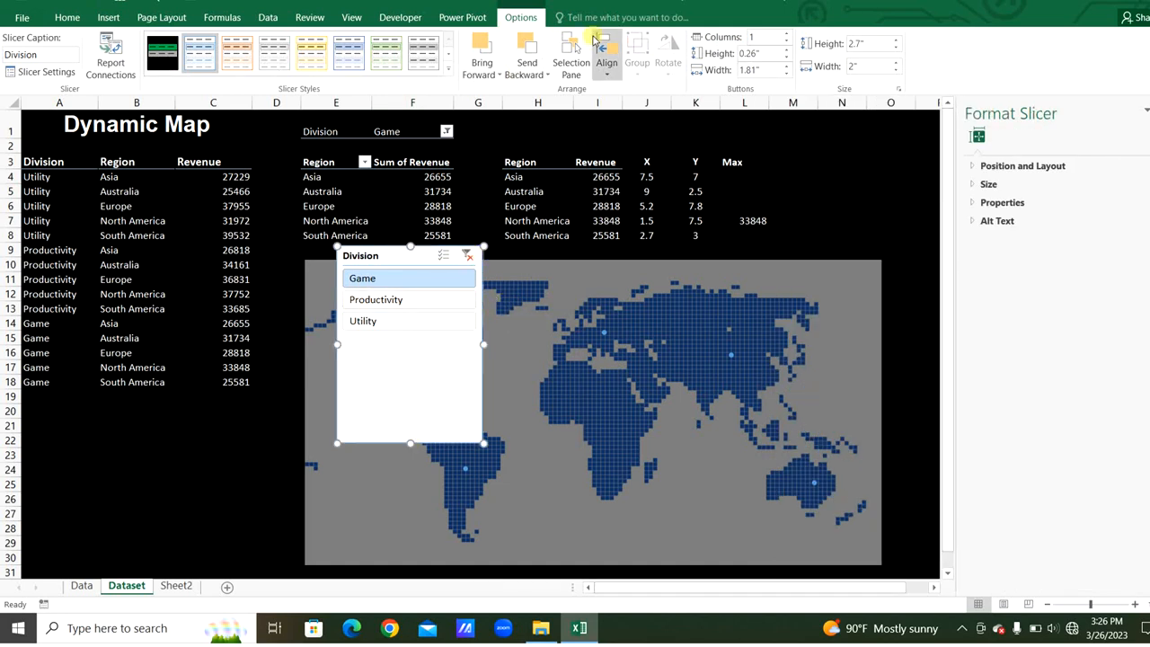
# - Turn off the Division slicer's header and hide its items with no data
pyautogui.rightClick(470, 256)
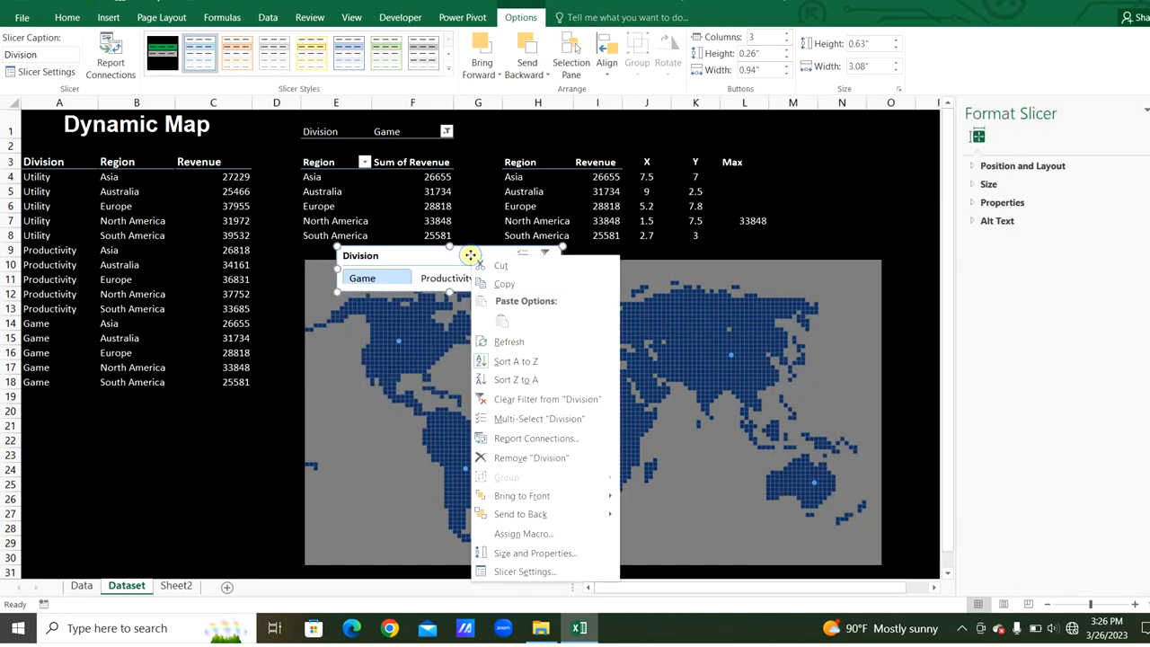
pyautogui.click(552, 571)
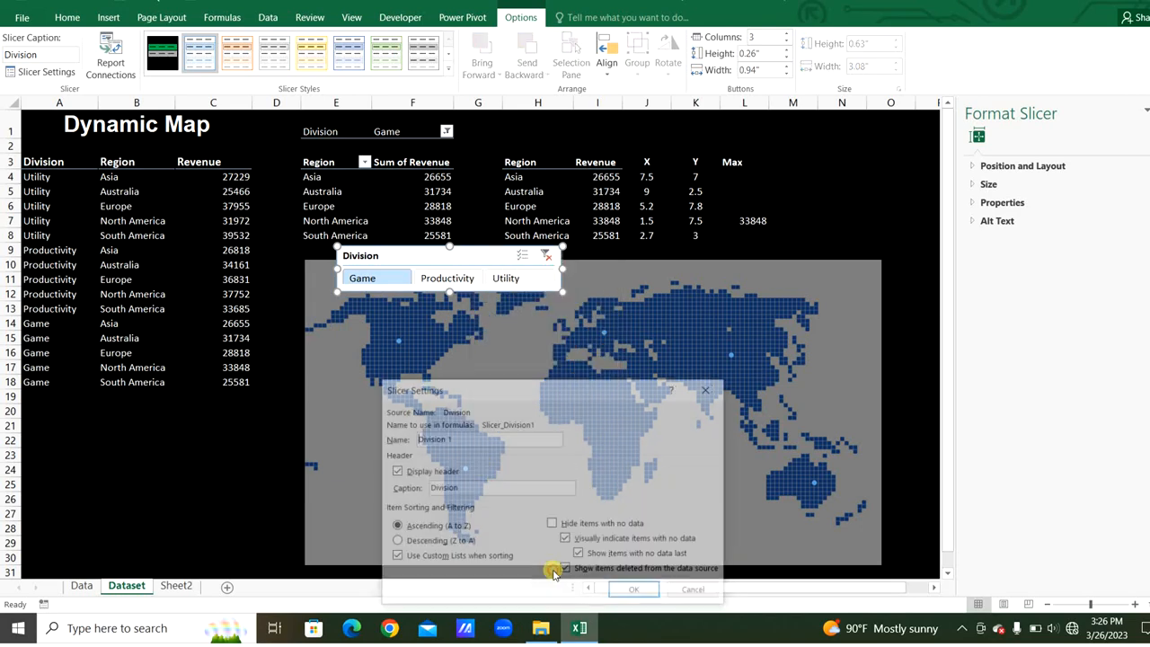
pyautogui.click(395, 471)
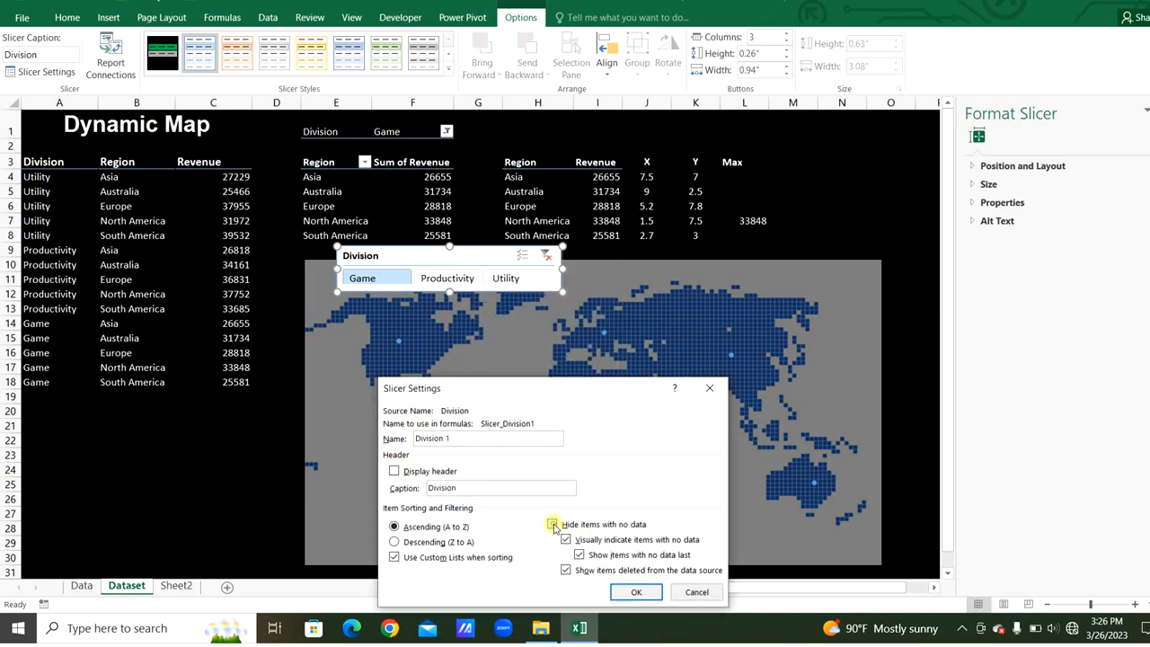
pyautogui.click(553, 524)
pyautogui.click(636, 591)
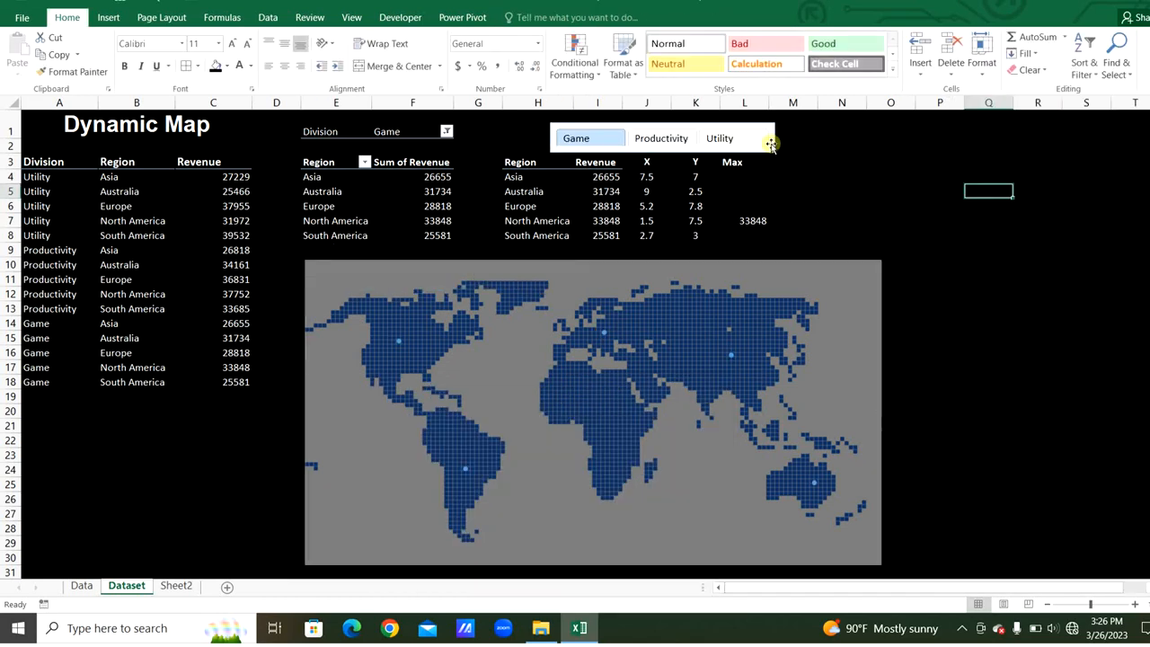
# - Apply the custom black-and-green style to the Division slicer and filter the data to Productivity with it
pyautogui.rightClick(771, 144)
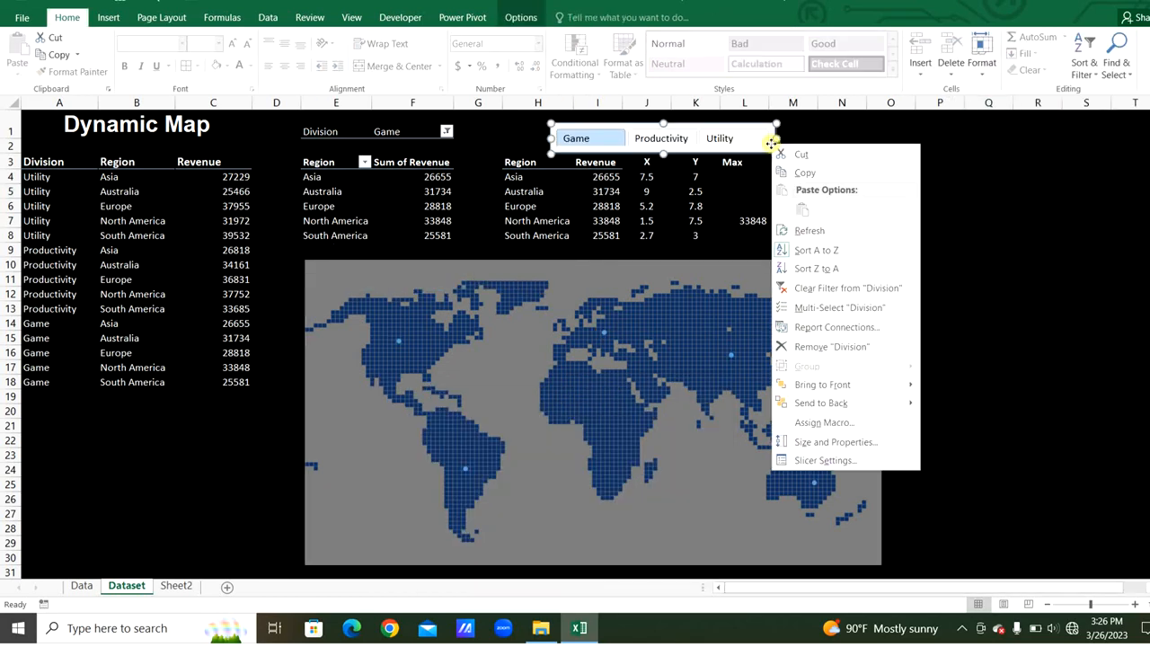
pyautogui.click(521, 20)
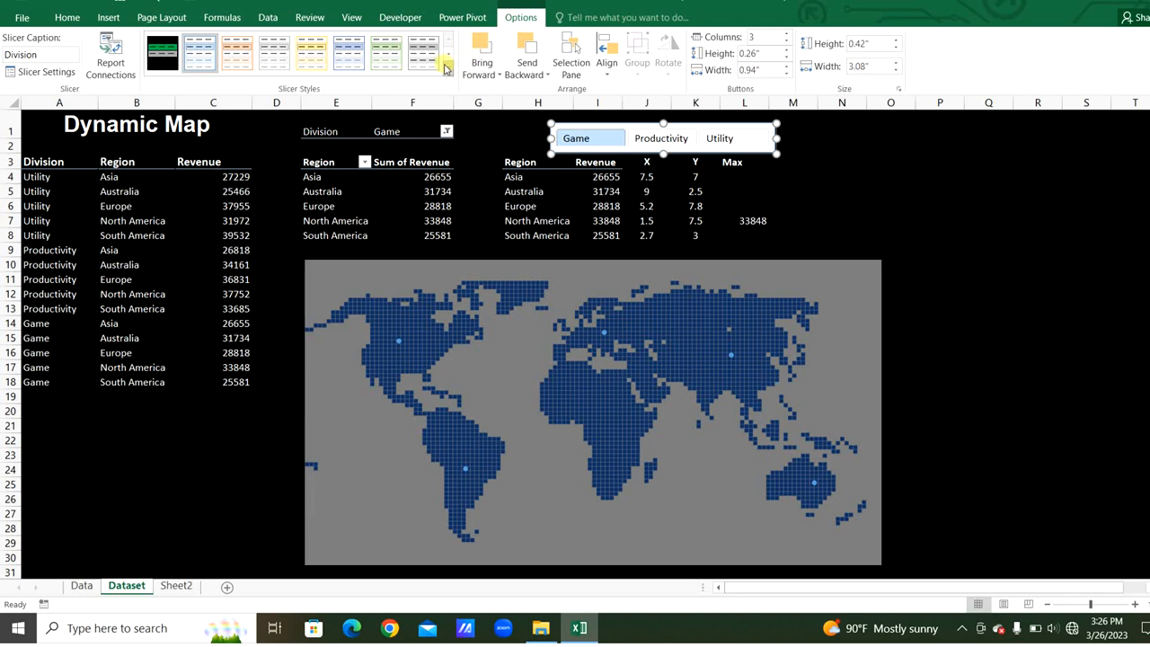
pyautogui.click(446, 69)
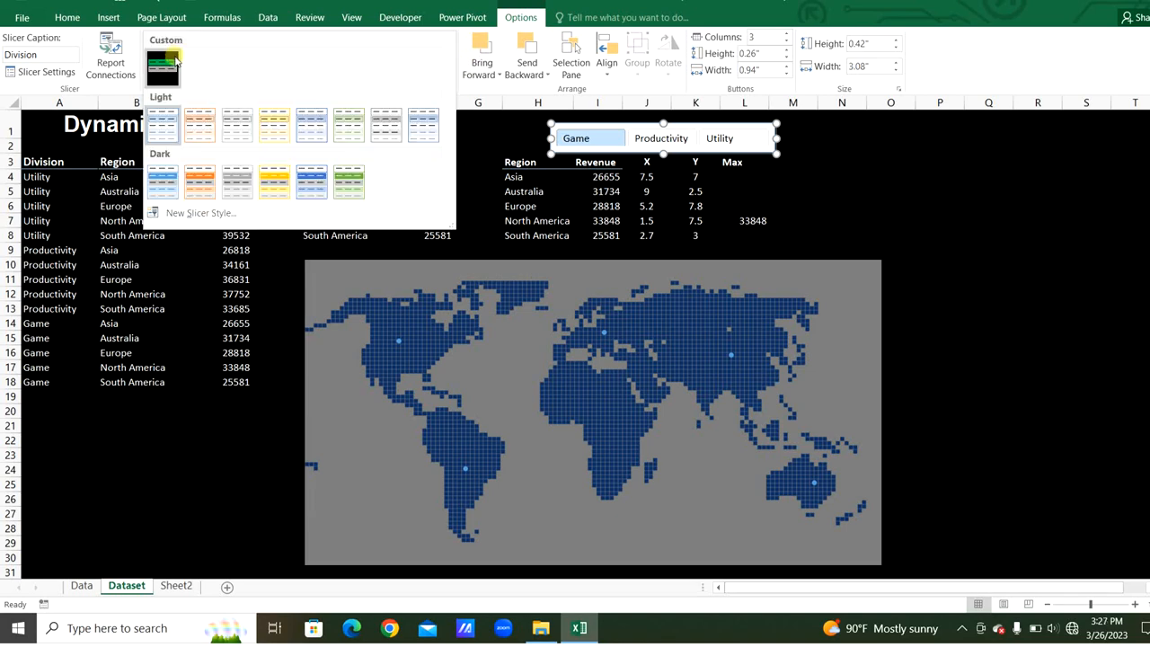
pyautogui.click(176, 59)
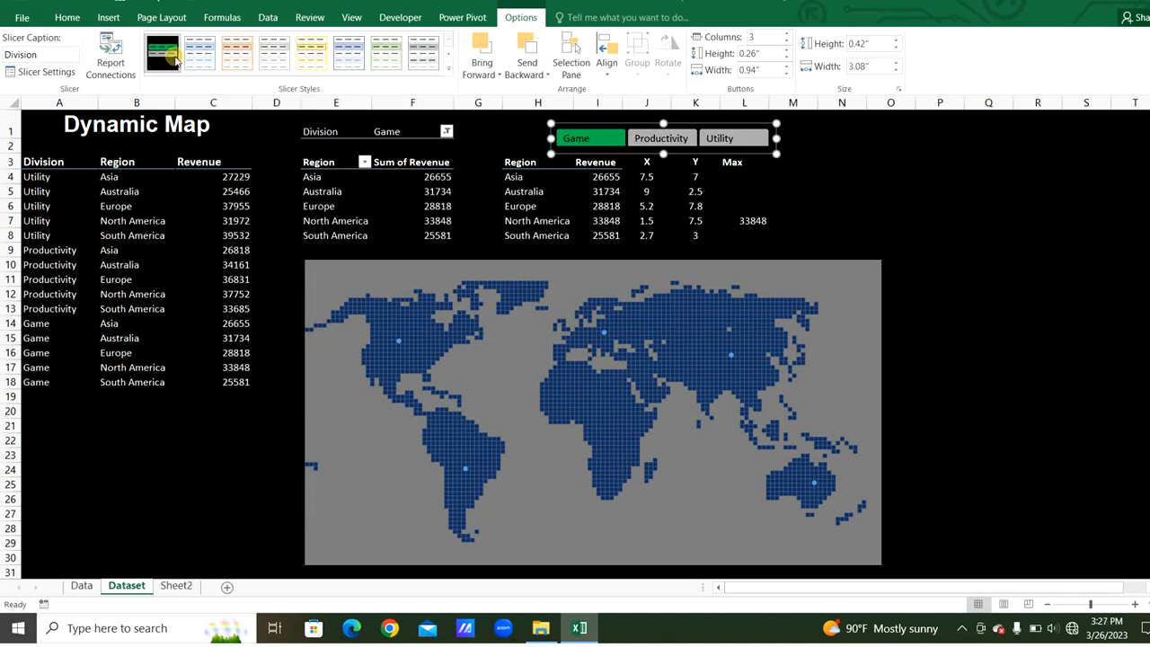
pyautogui.click(921, 205)
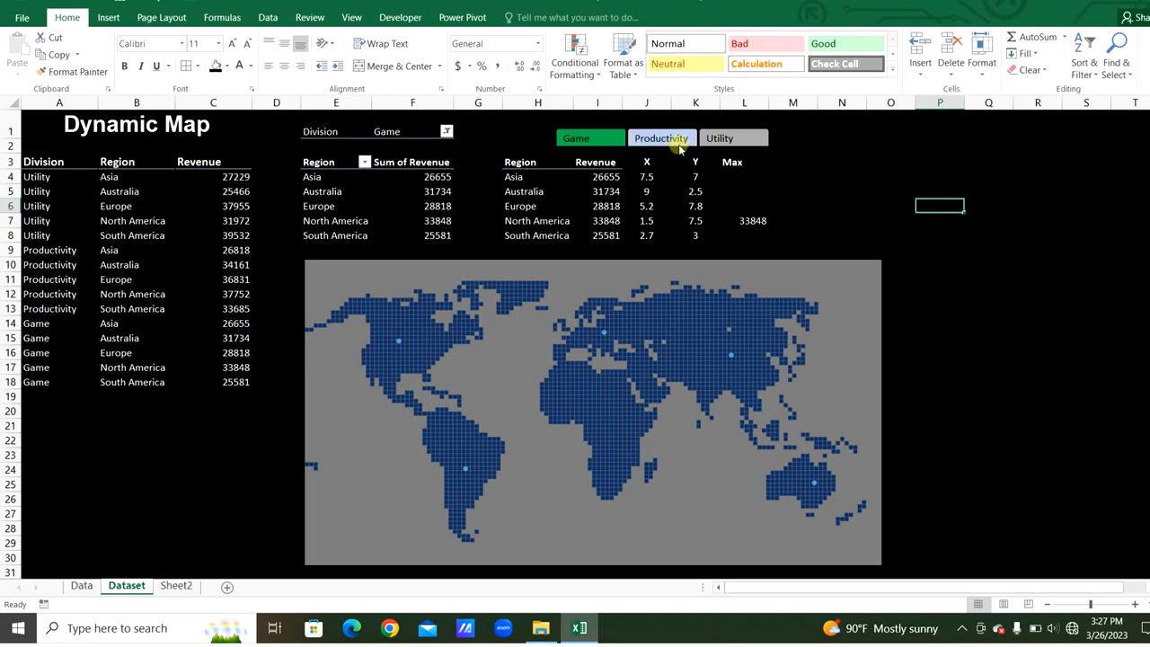
pyautogui.click(661, 139)
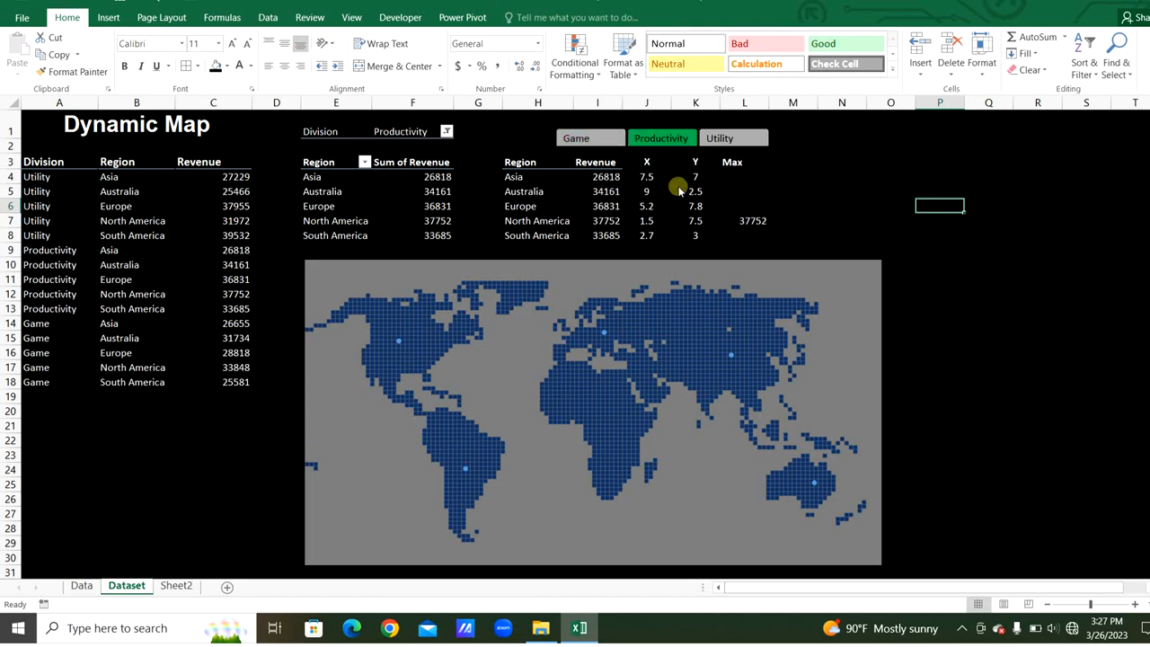
# - Change the chart type of the map's Location series from scatter to Bubble
pyautogui.click(602, 333)
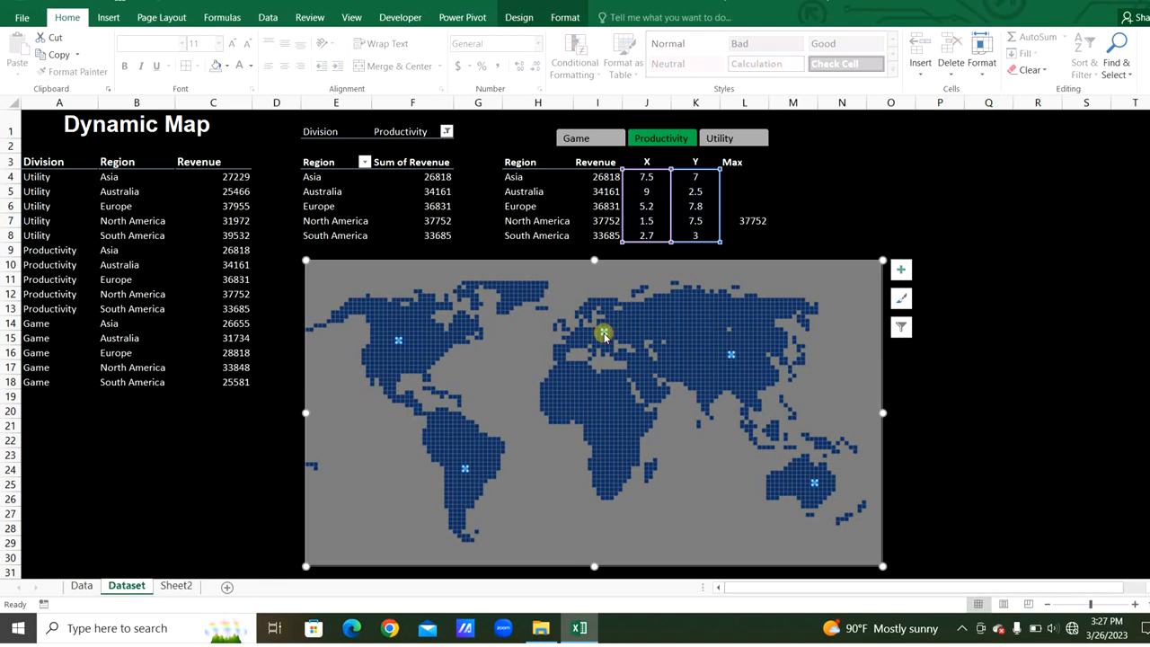
pyautogui.rightClick(604, 334)
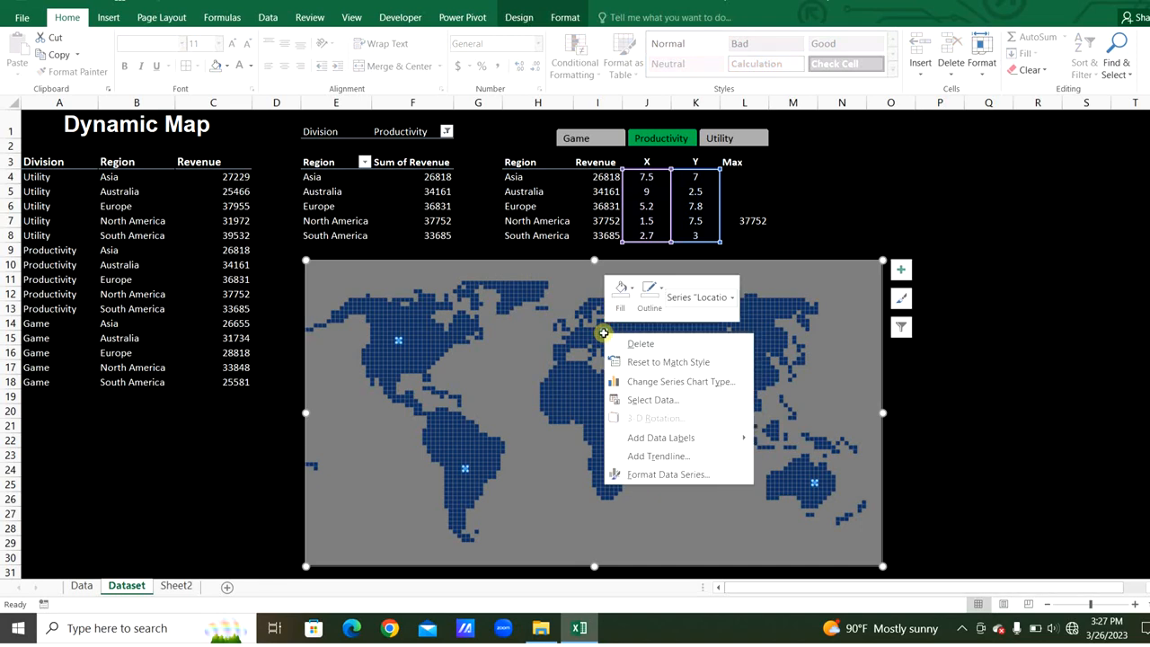
pyautogui.click(660, 382)
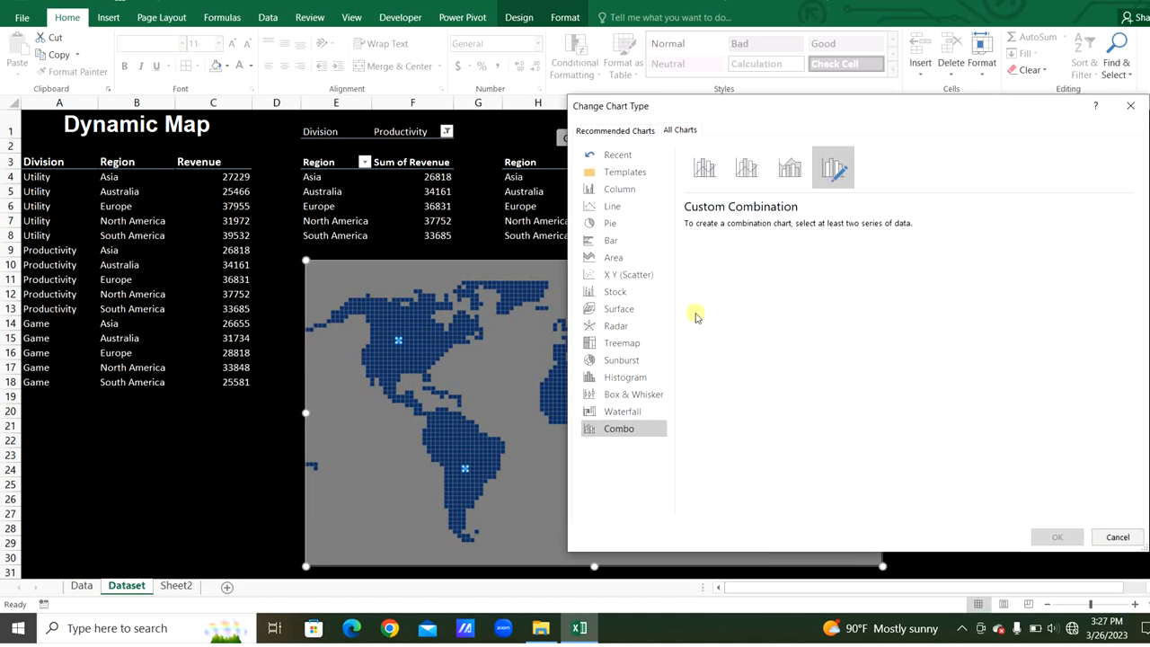
pyautogui.click(629, 274)
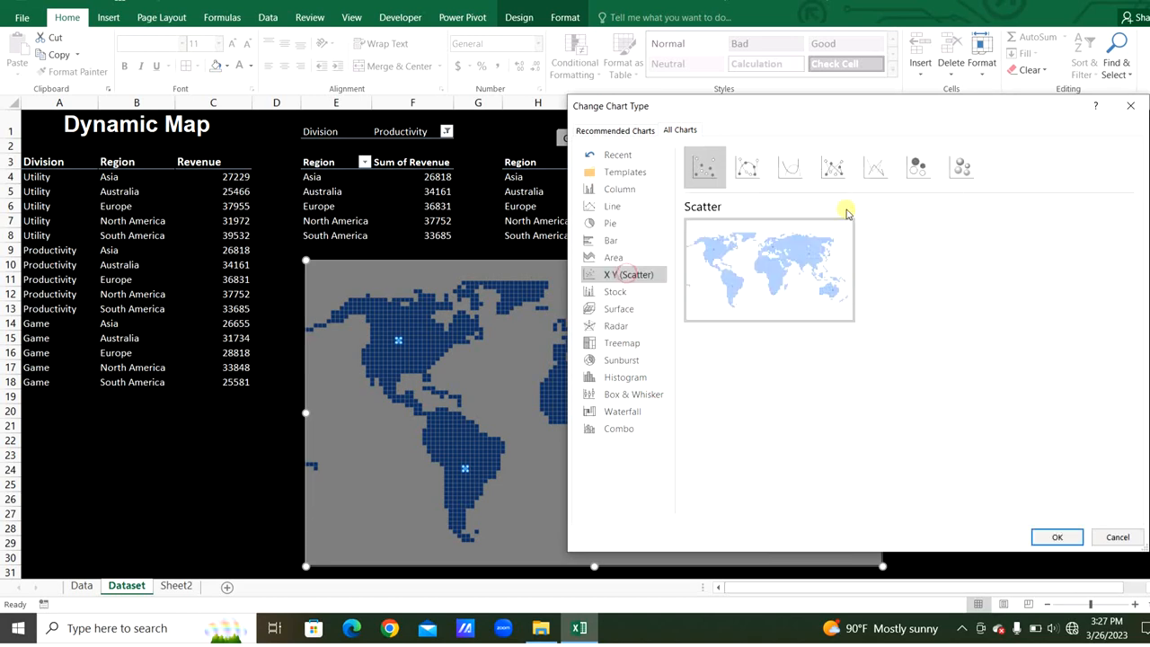
pyautogui.click(921, 168)
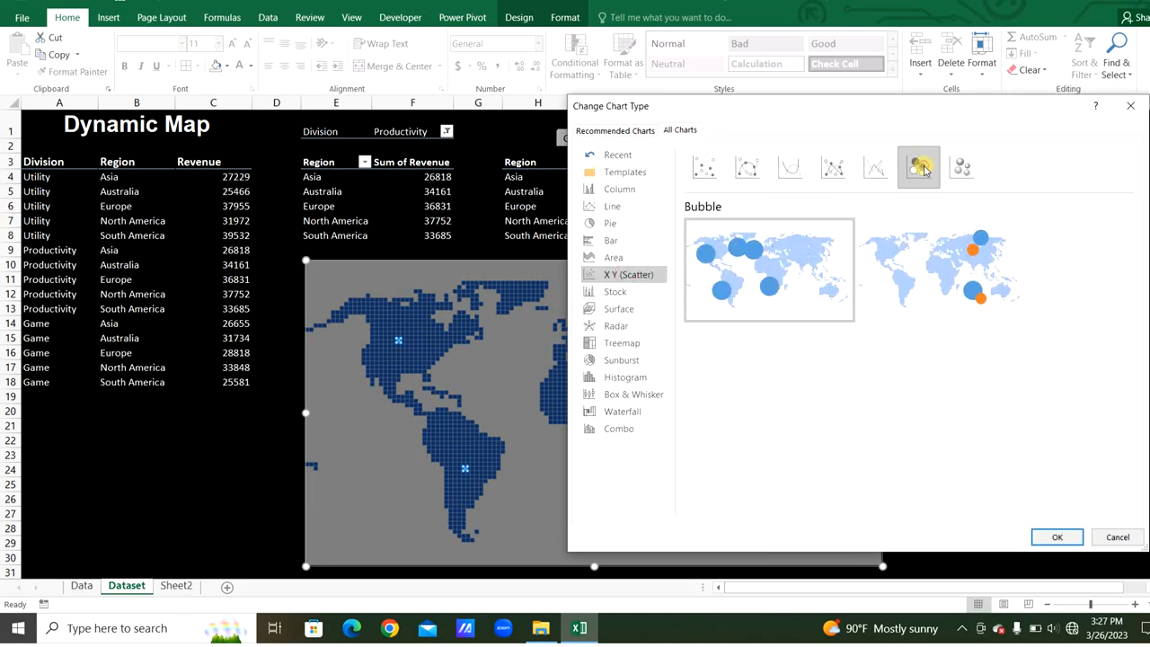
pyautogui.click(1060, 540)
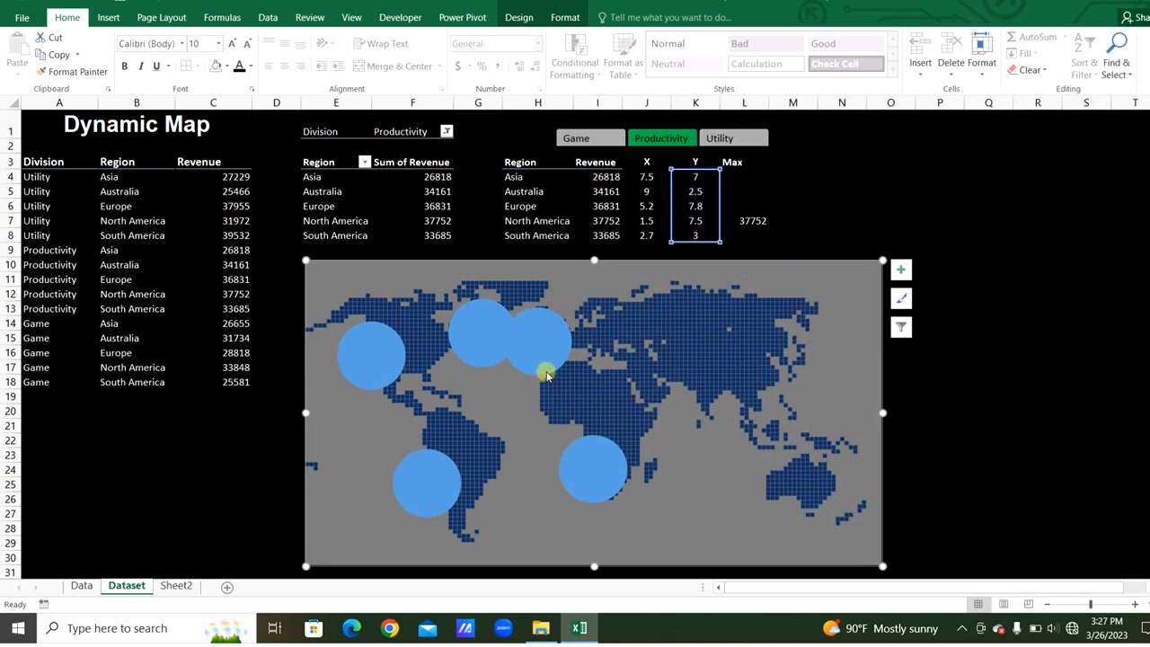
# - Edit the Location series' data source so its X values come from Dataset cells J4:J8
pyautogui.rightClick(544, 359)
pyautogui.click(579, 420)
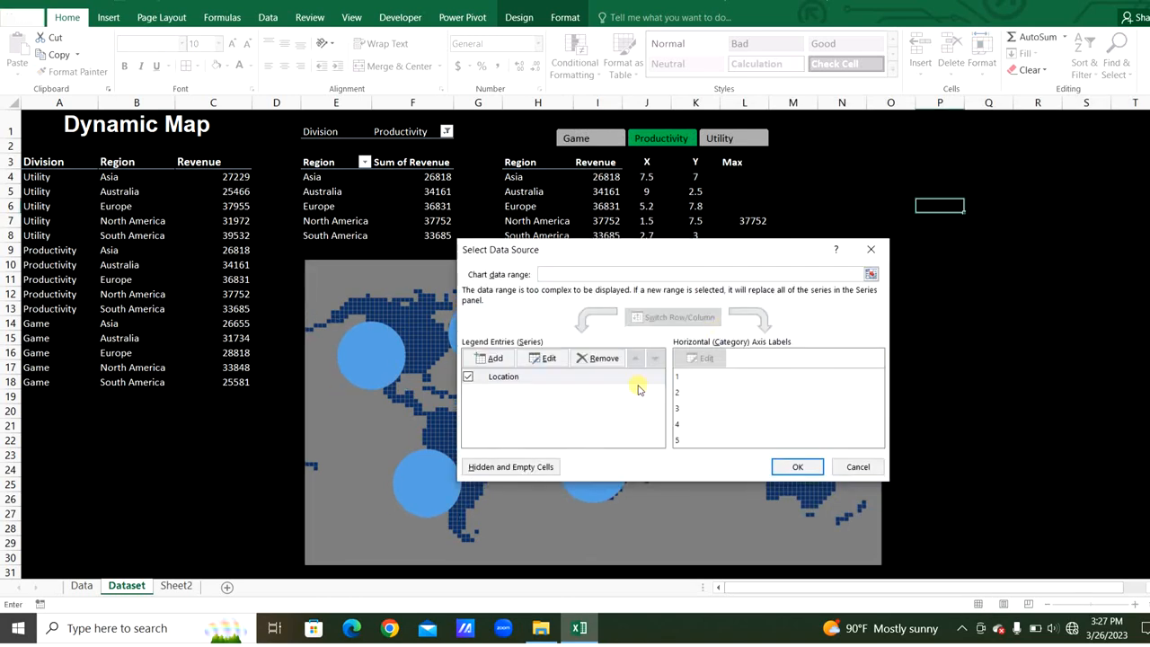
pyautogui.click(510, 378)
pyautogui.click(544, 359)
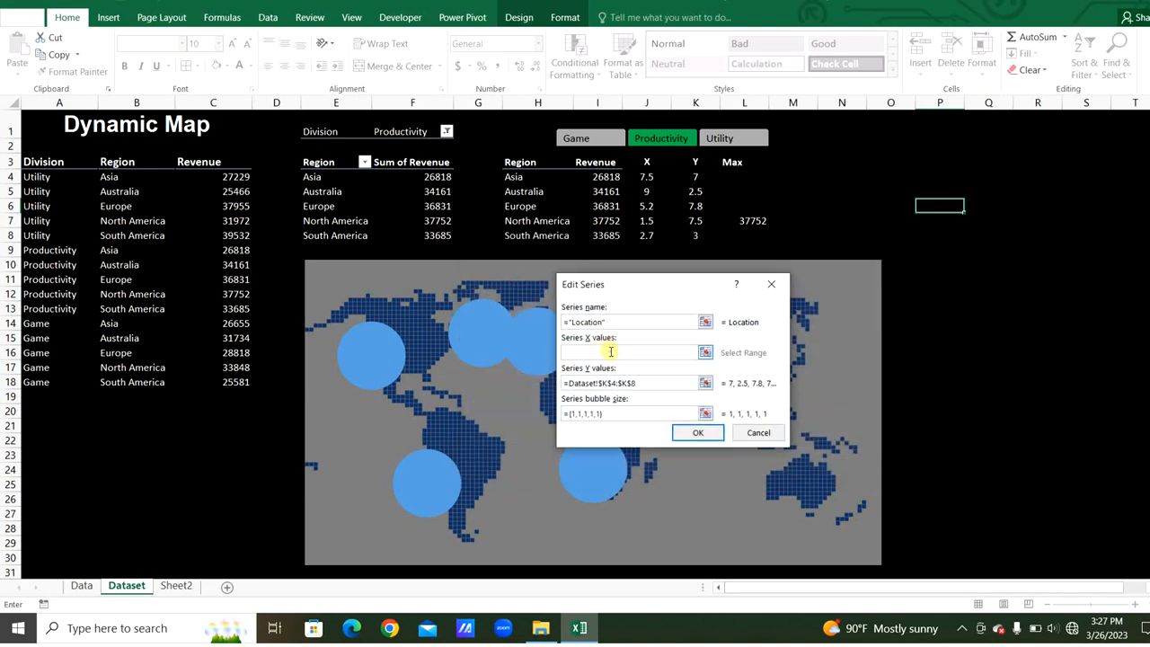
pyautogui.click(610, 352)
pyautogui.click(646, 176)
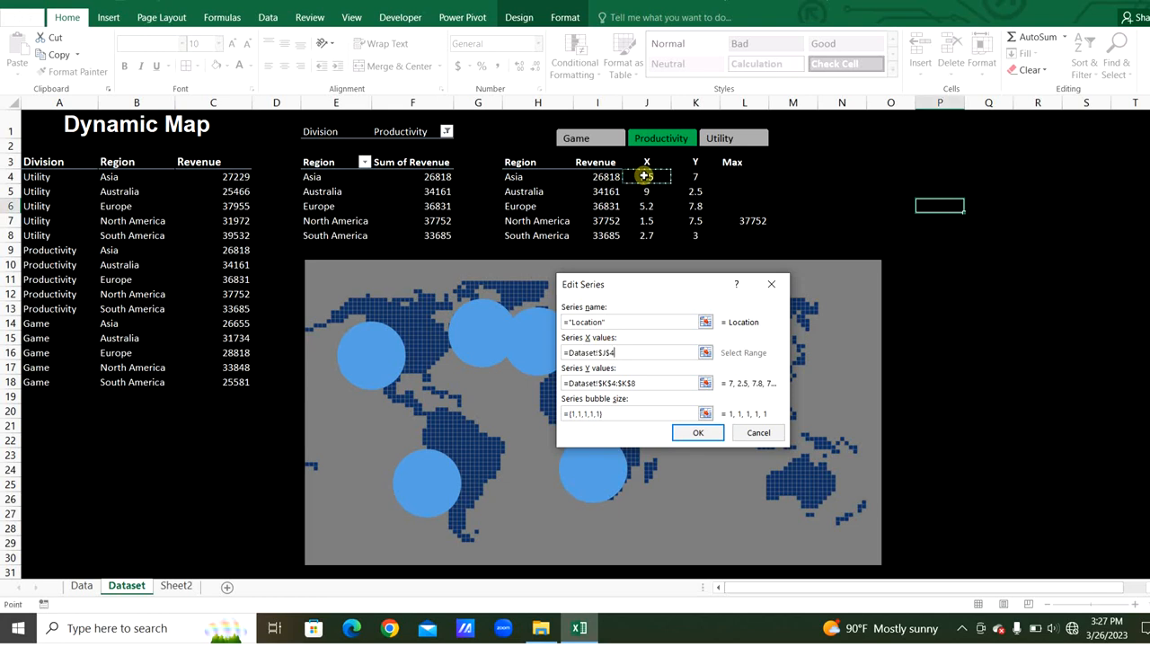
pyautogui.moveTo(645, 176); pyautogui.dragTo(648, 235)
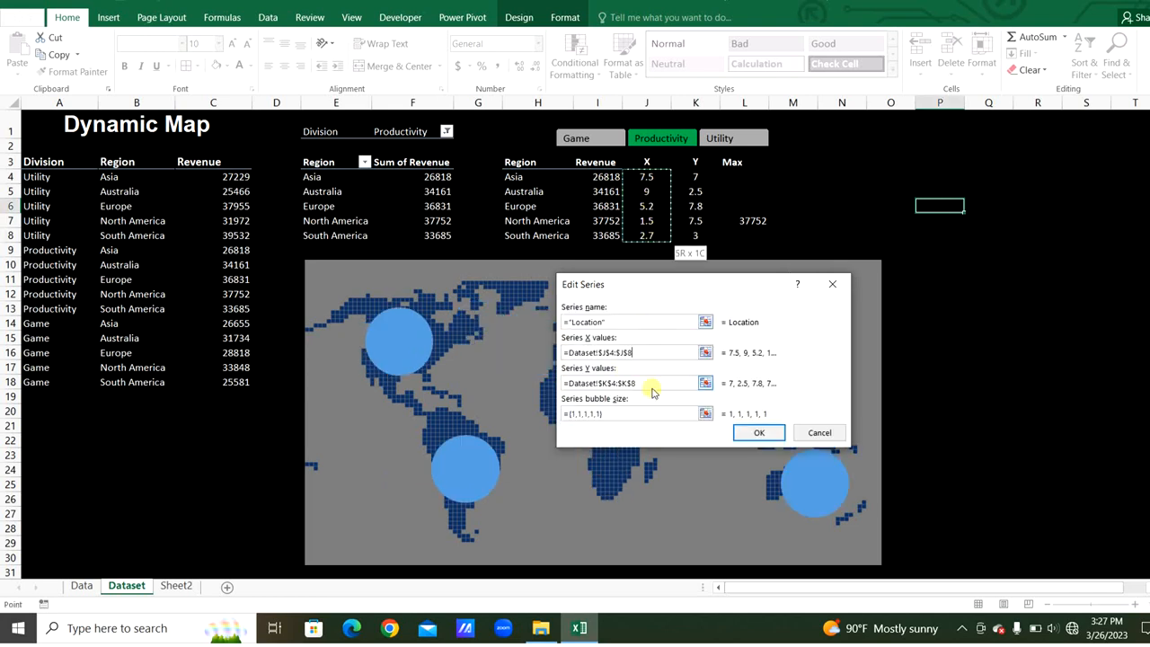
# - Set the Location series' bubble size to the revenue range I4:I8 and apply the data source changes
pyautogui.moveTo(618, 416); pyautogui.dragTo(530, 402)
pyautogui.press('BackSpace')
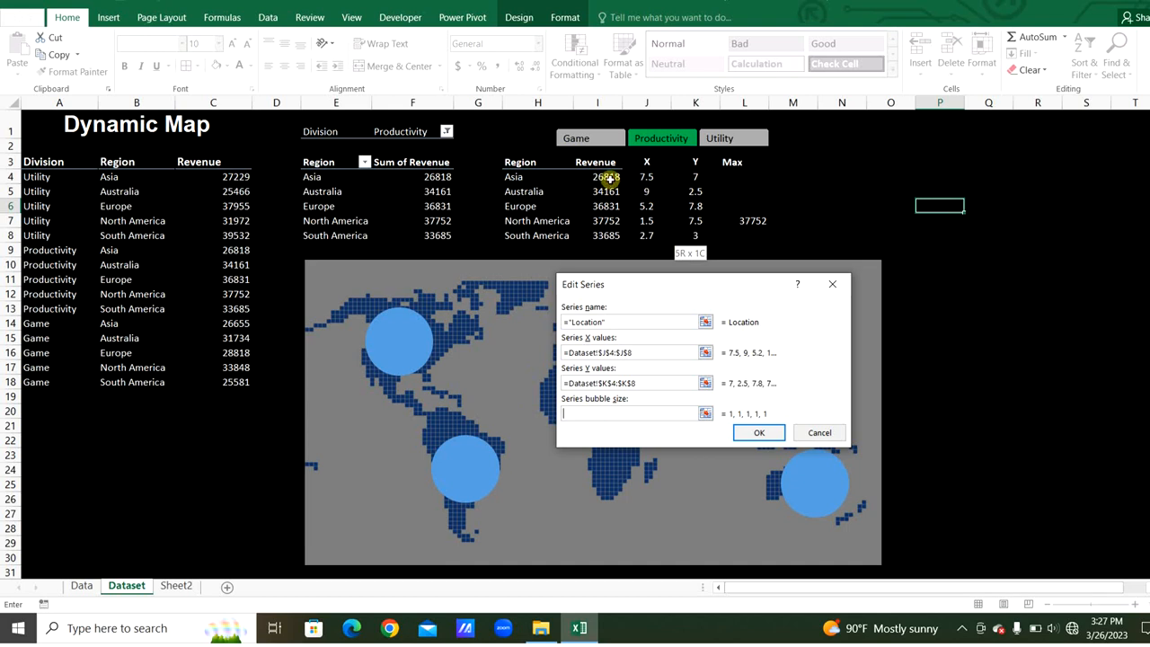
pyautogui.moveTo(610, 178); pyautogui.dragTo(613, 230)
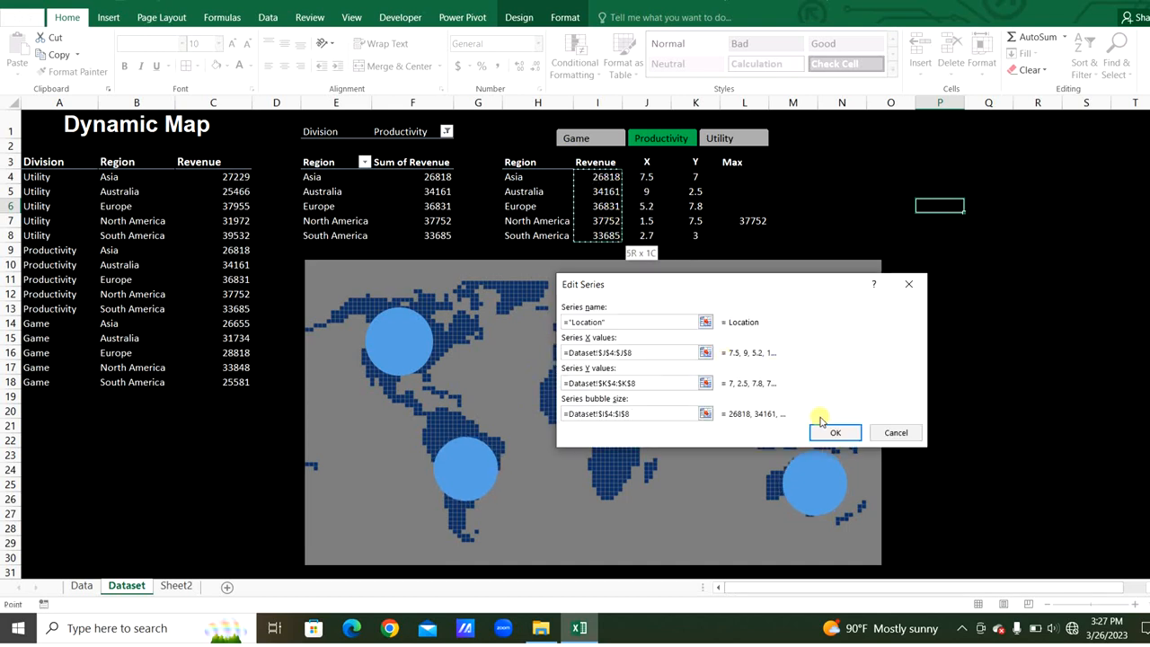
pyautogui.click(829, 432)
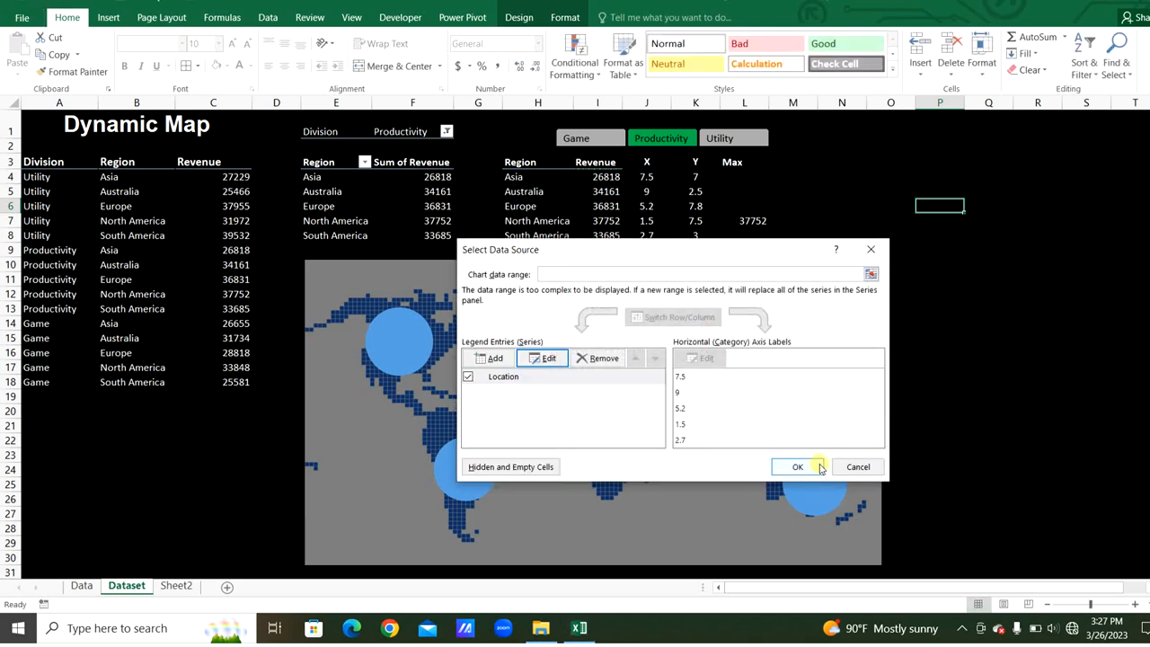
pyautogui.click(820, 467)
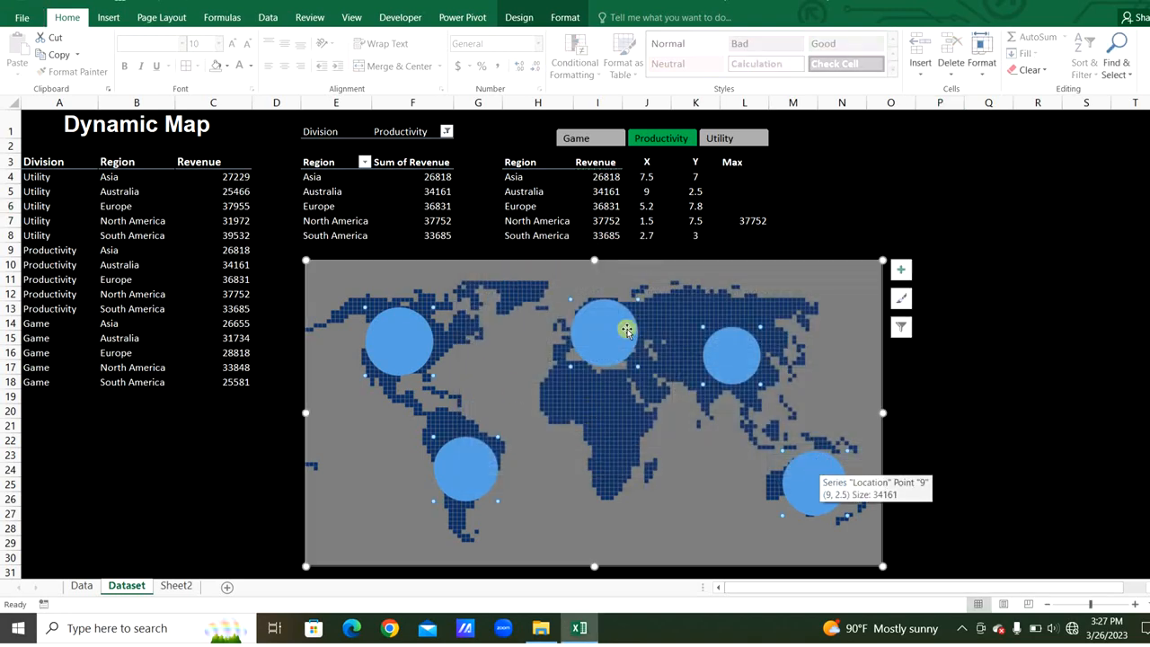
# - Scale the bubble size of the Location series to 50
pyautogui.rightClick(745, 354)
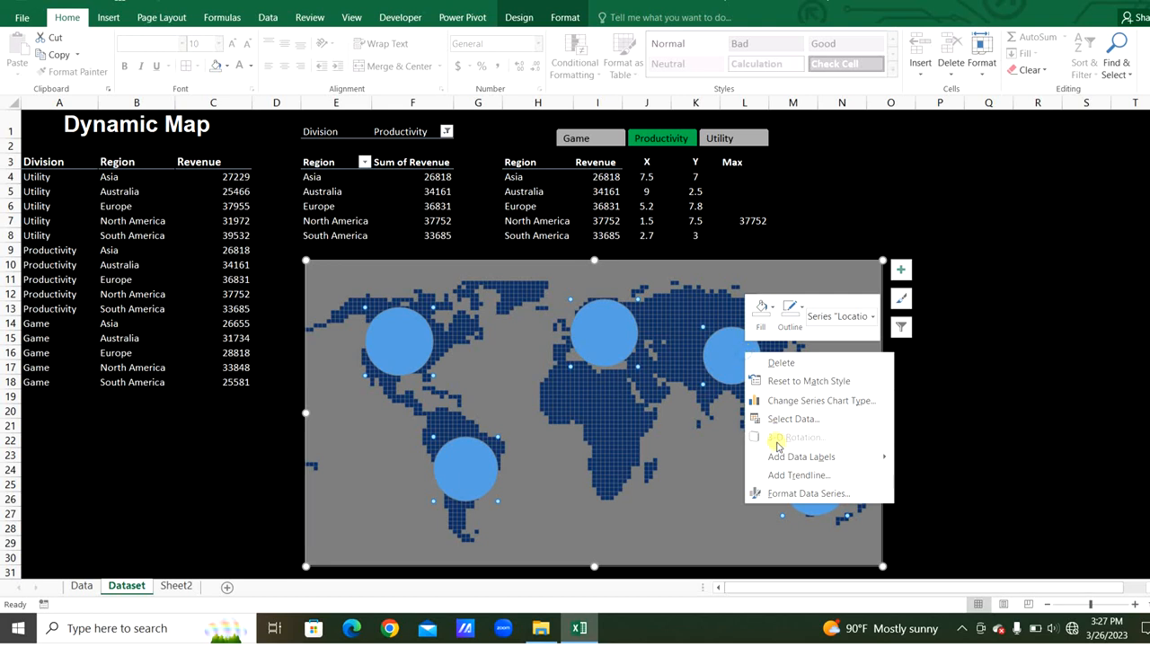
pyautogui.click(793, 493)
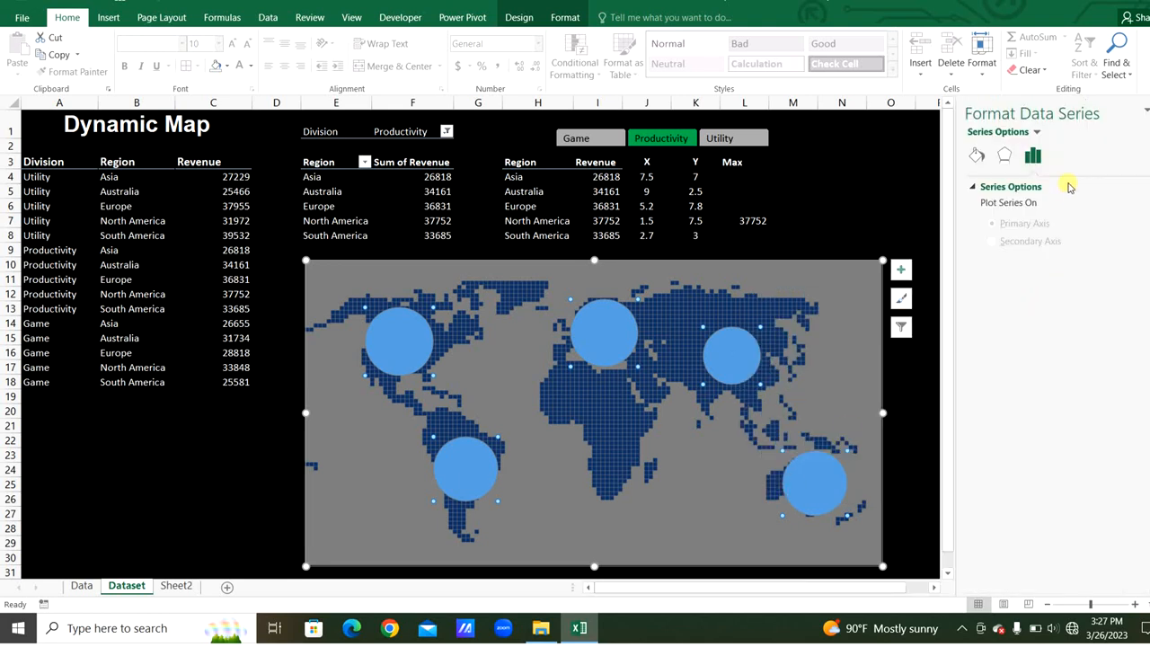
pyautogui.click(1001, 159)
pyautogui.click(1033, 156)
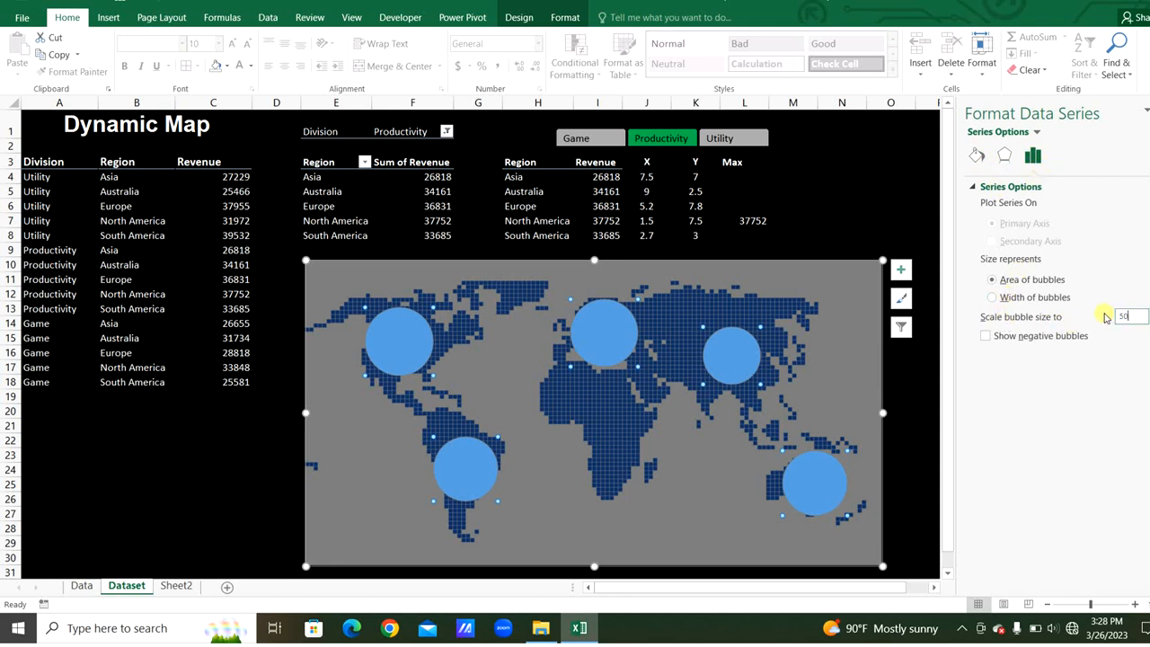
pyautogui.press('Return')
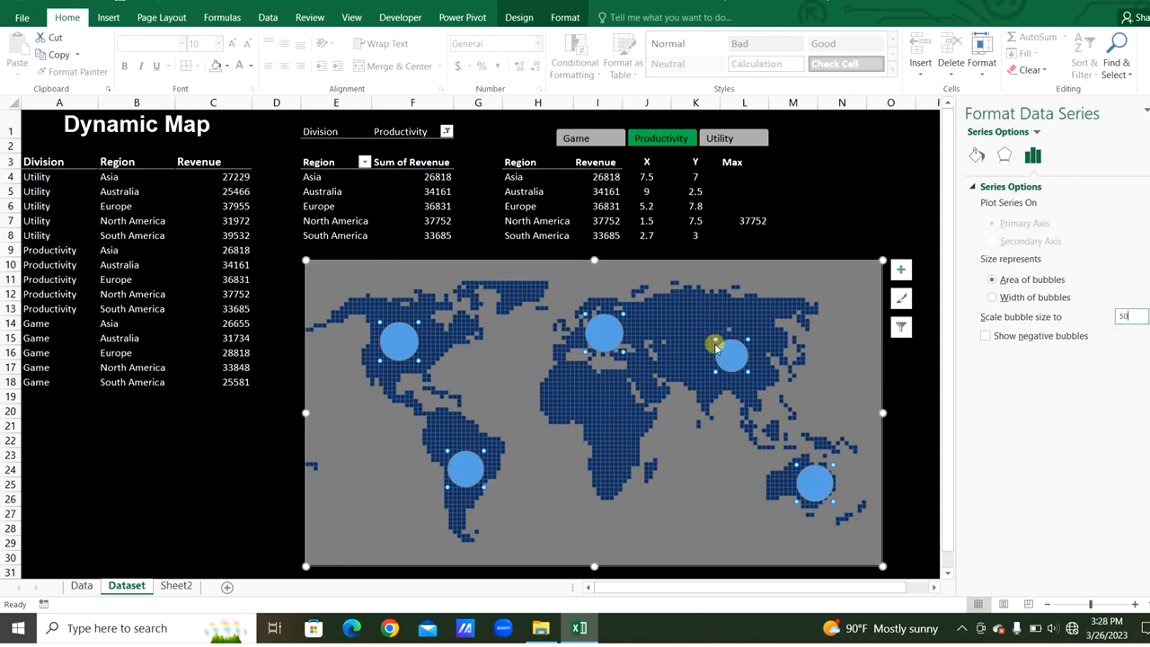
# - Add a chart series named Max with X values J4:J8, Y values K4:K8 and bubble sizes L4:L8
pyautogui.rightClick(593, 328)
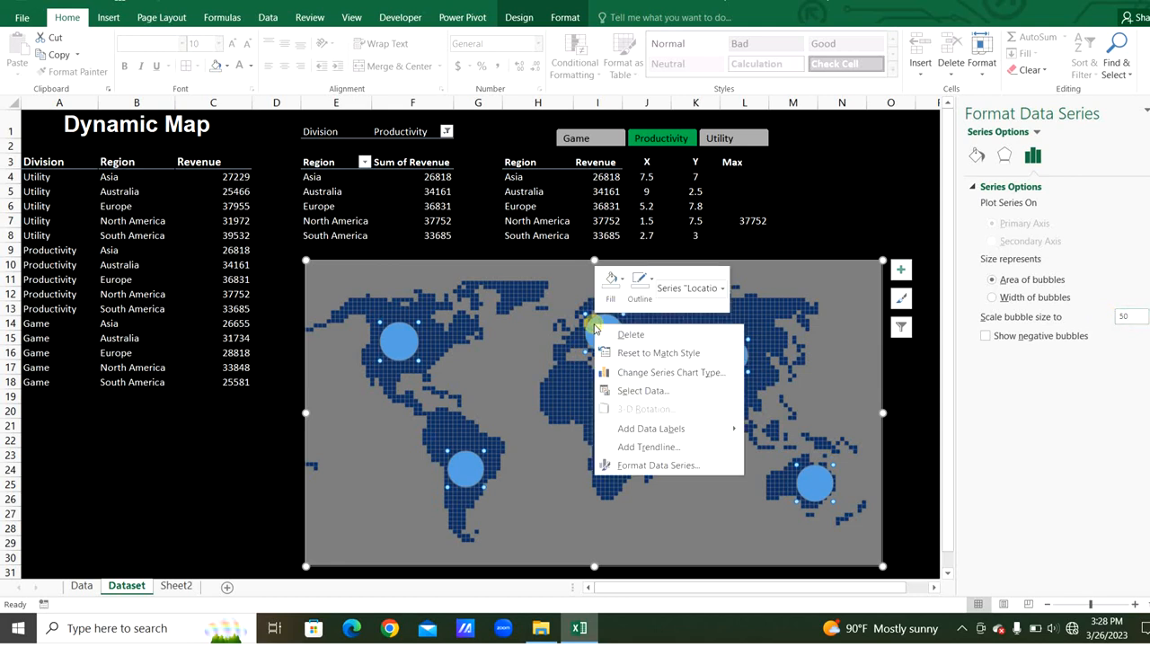
pyautogui.click(662, 398)
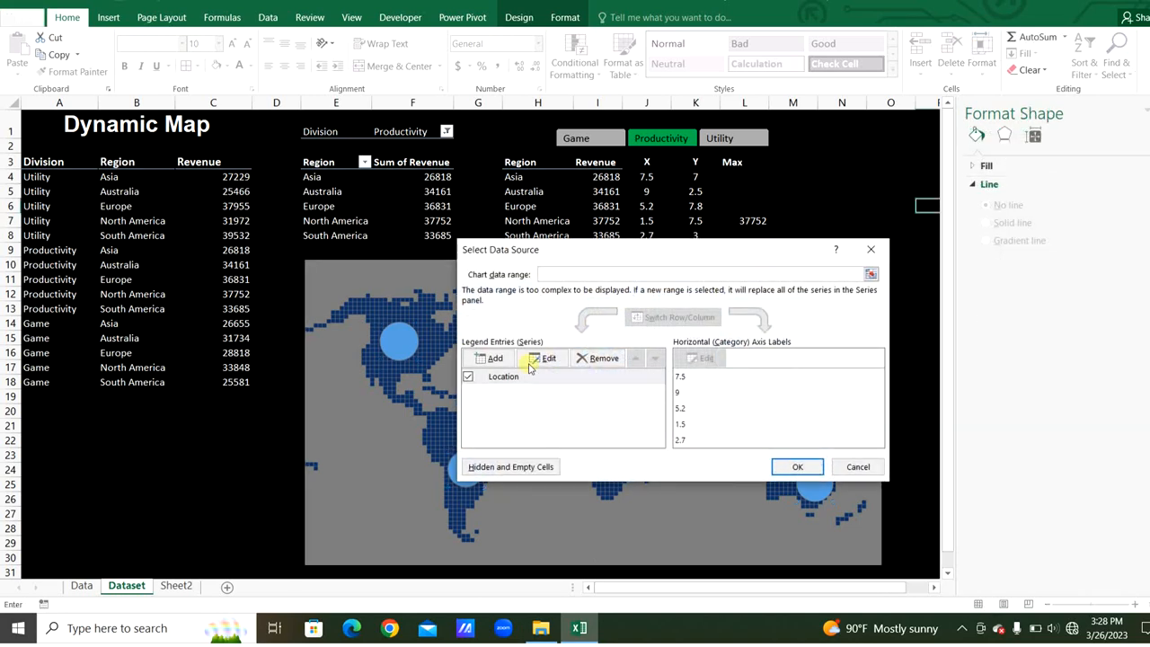
pyautogui.click(494, 359)
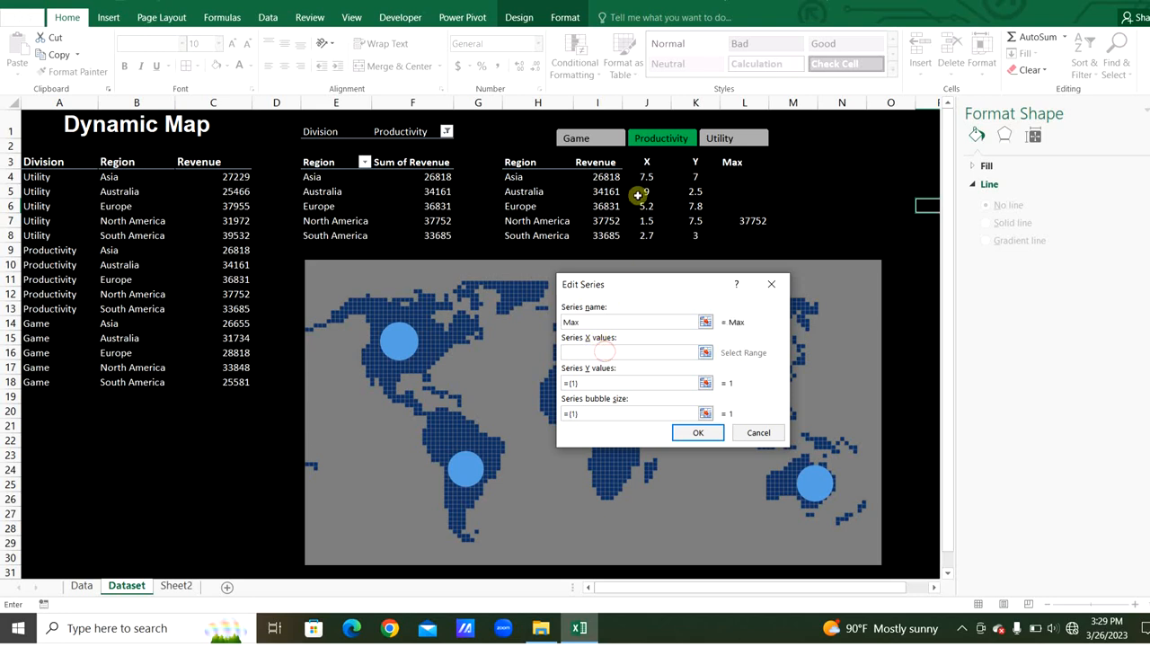
pyautogui.moveTo(651, 176); pyautogui.dragTo(650, 237)
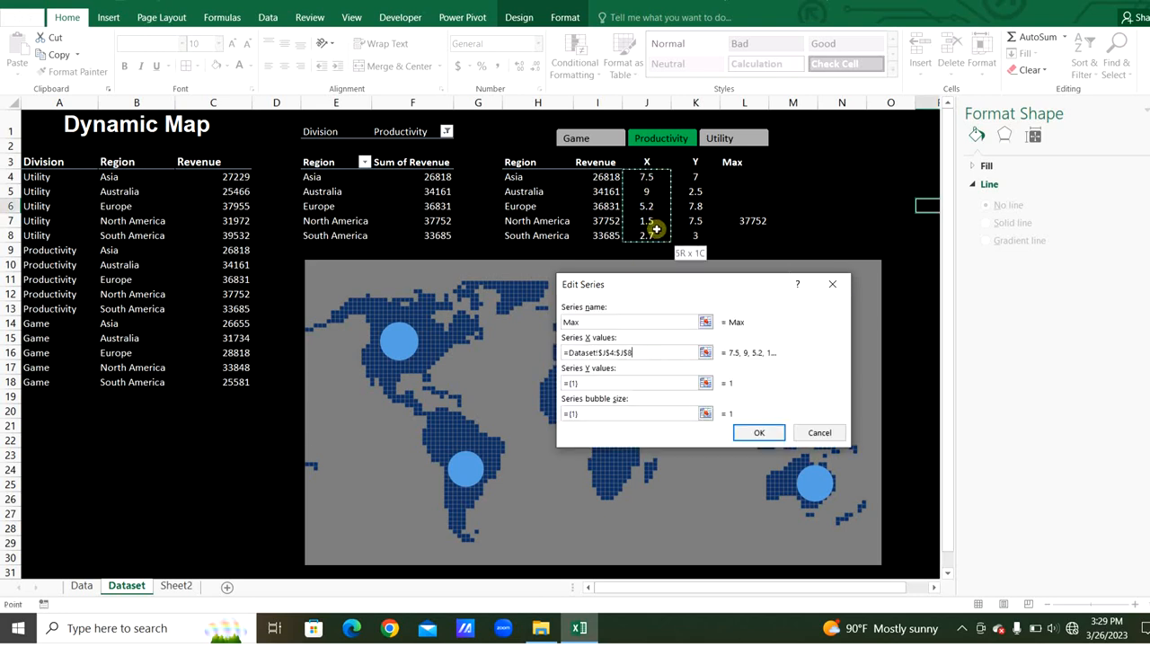
pyautogui.click(611, 385)
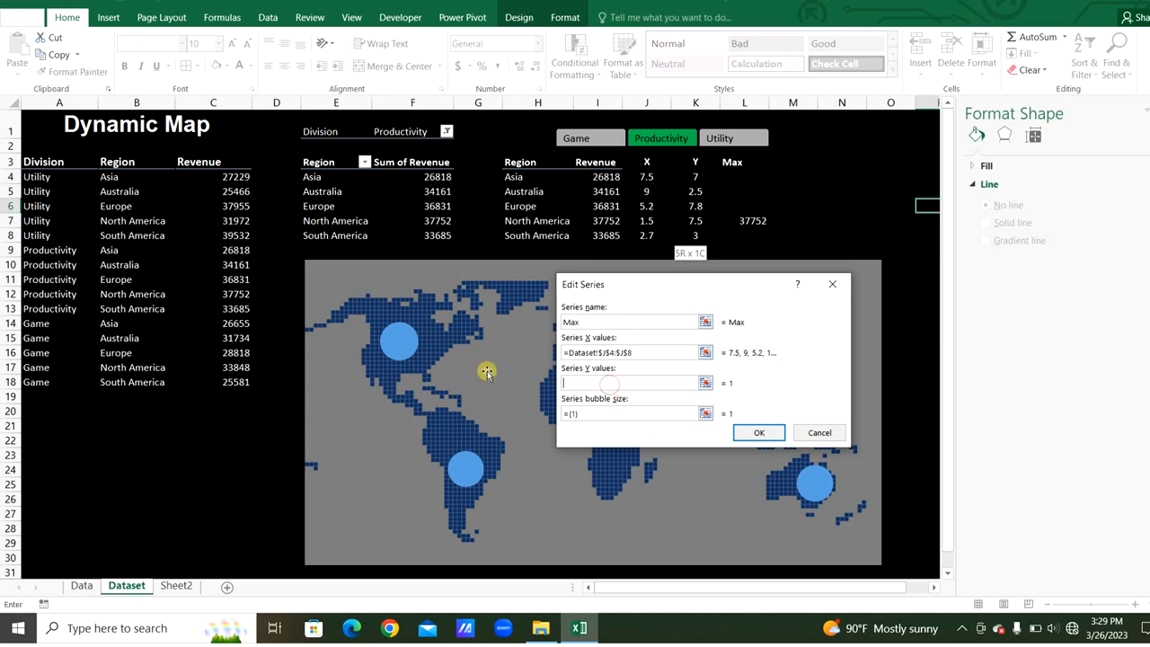
pyautogui.moveTo(703, 175); pyautogui.dragTo(695, 235)
pyautogui.click(610, 410)
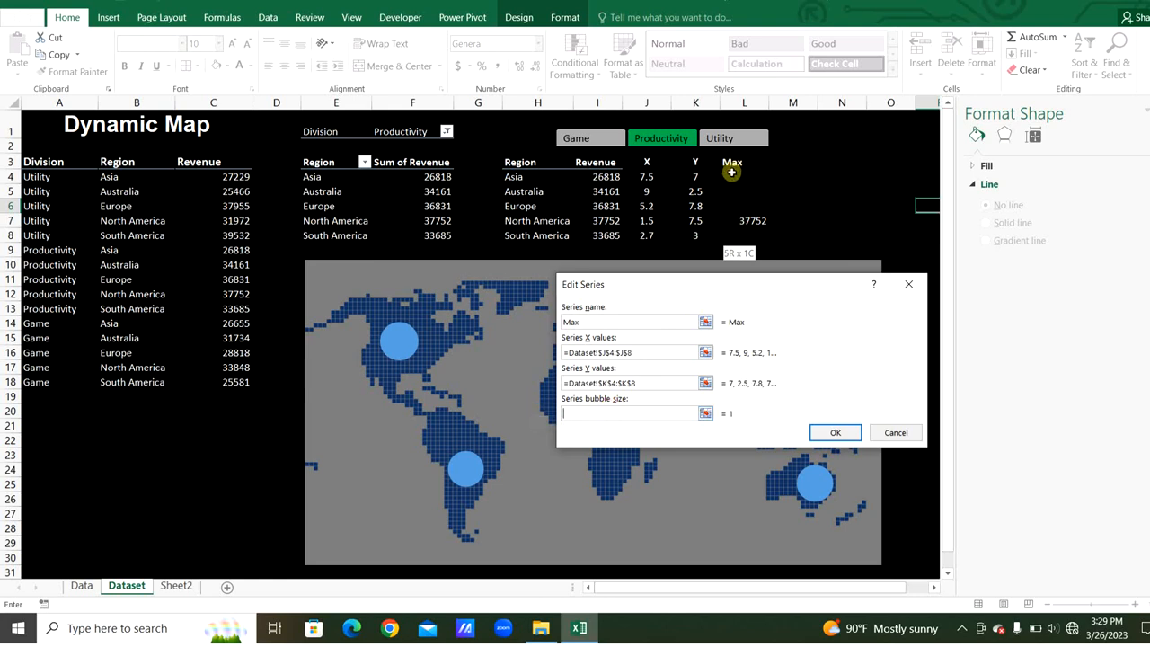
pyautogui.moveTo(733, 177); pyautogui.dragTo(746, 235)
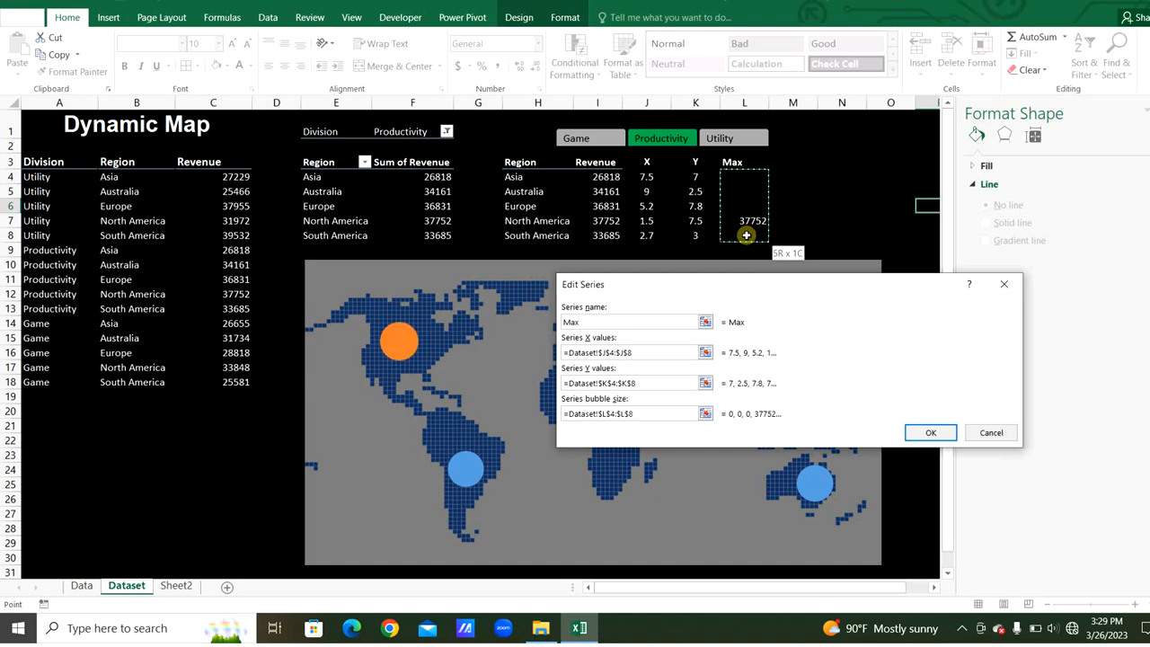
pyautogui.click(932, 437)
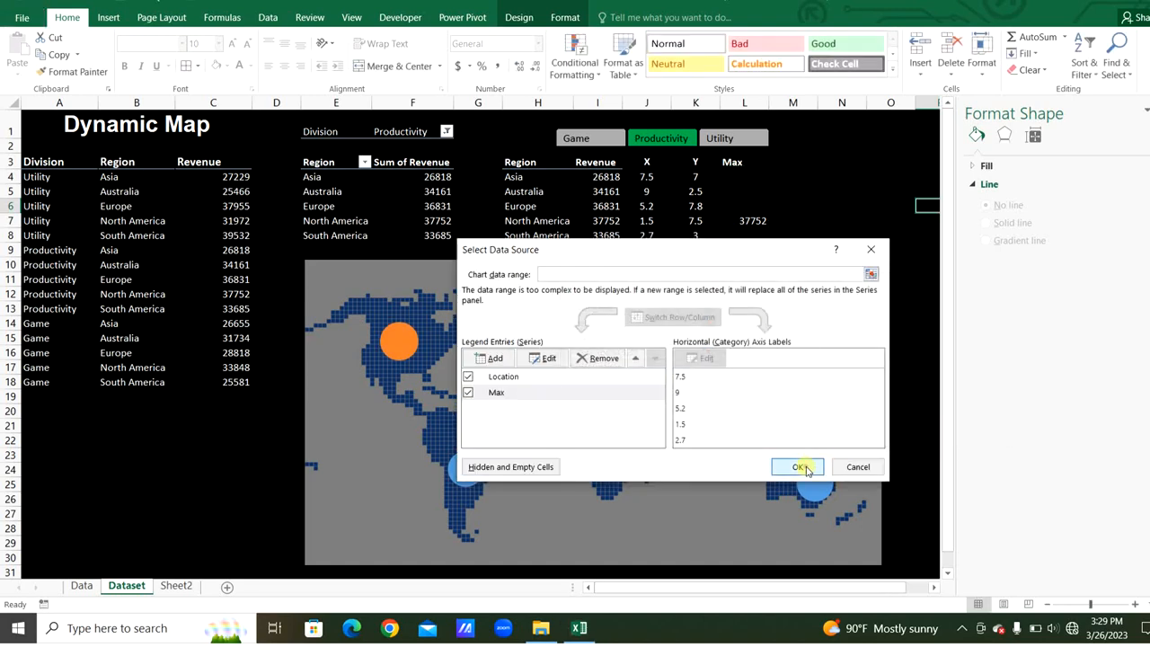
pyautogui.click(797, 466)
# - Give the Max series bubble over North America a yellow-to-green gradient fill
pyautogui.moveTo(401, 346)
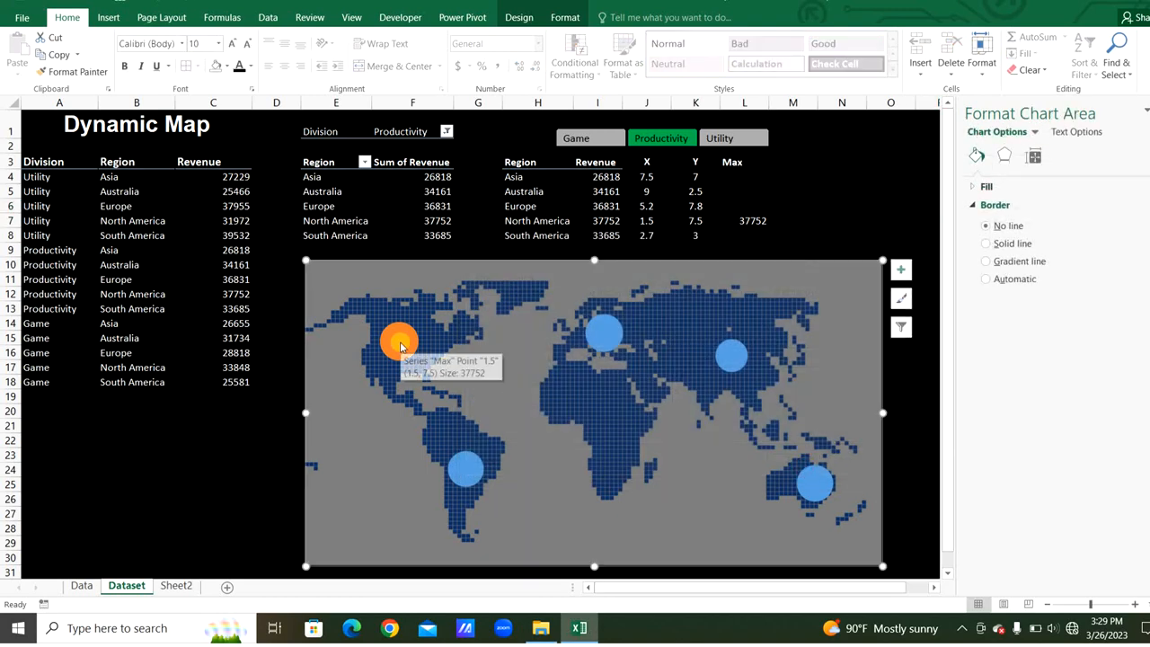
pyautogui.click(401, 346)
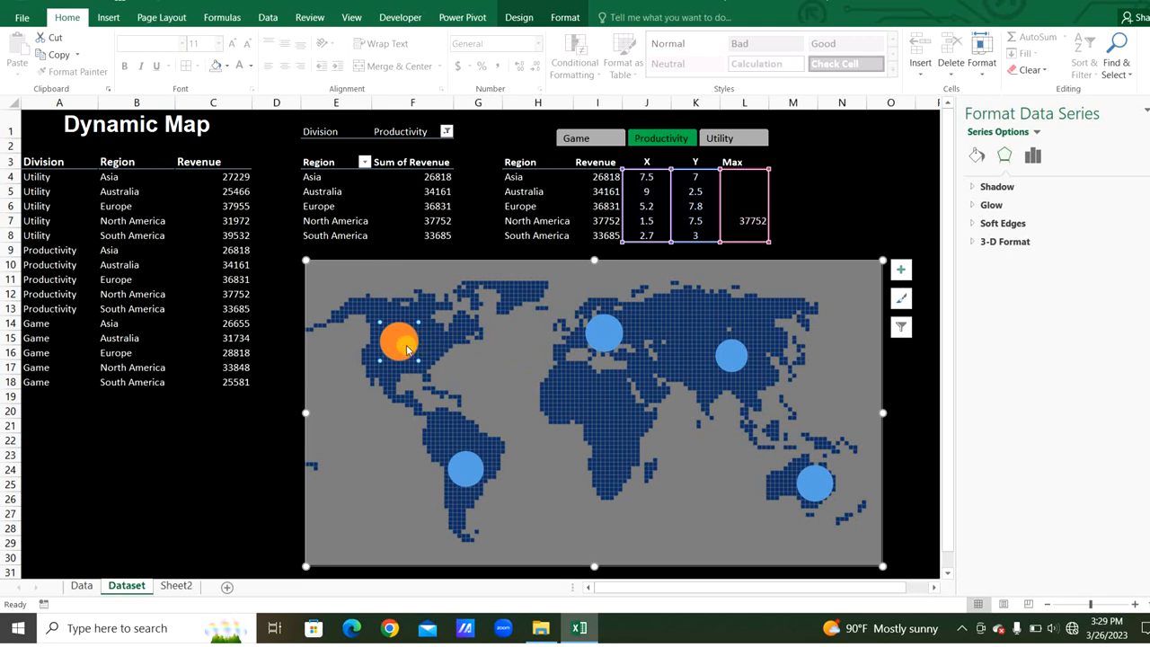
pyautogui.moveTo(408, 349)
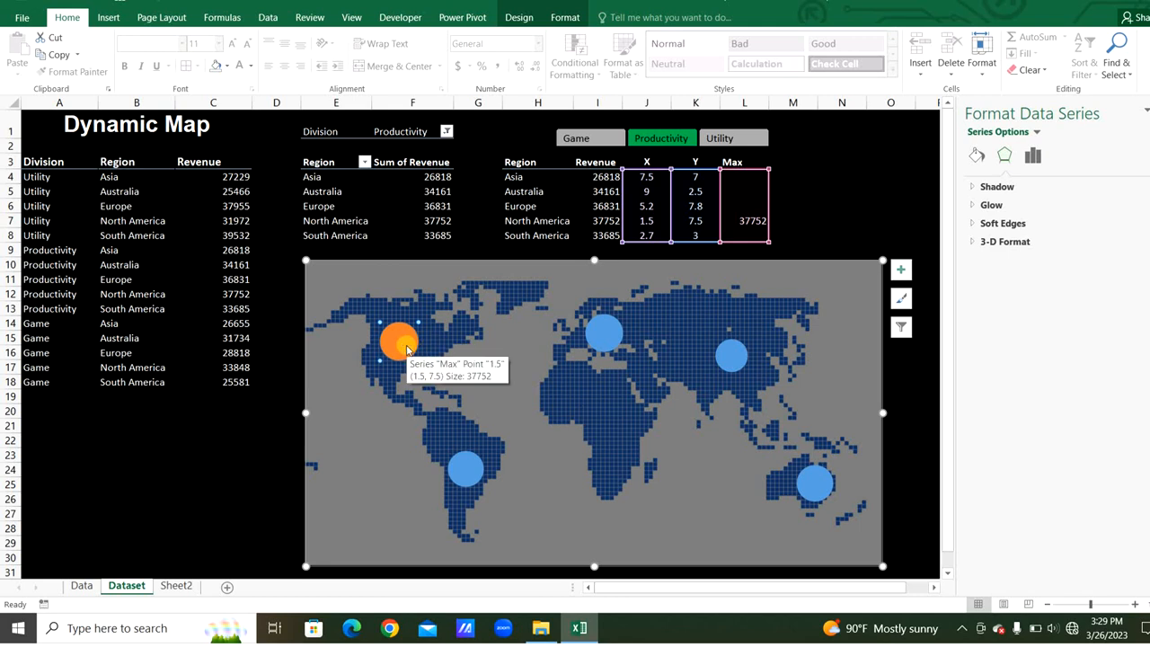
pyautogui.click(978, 154)
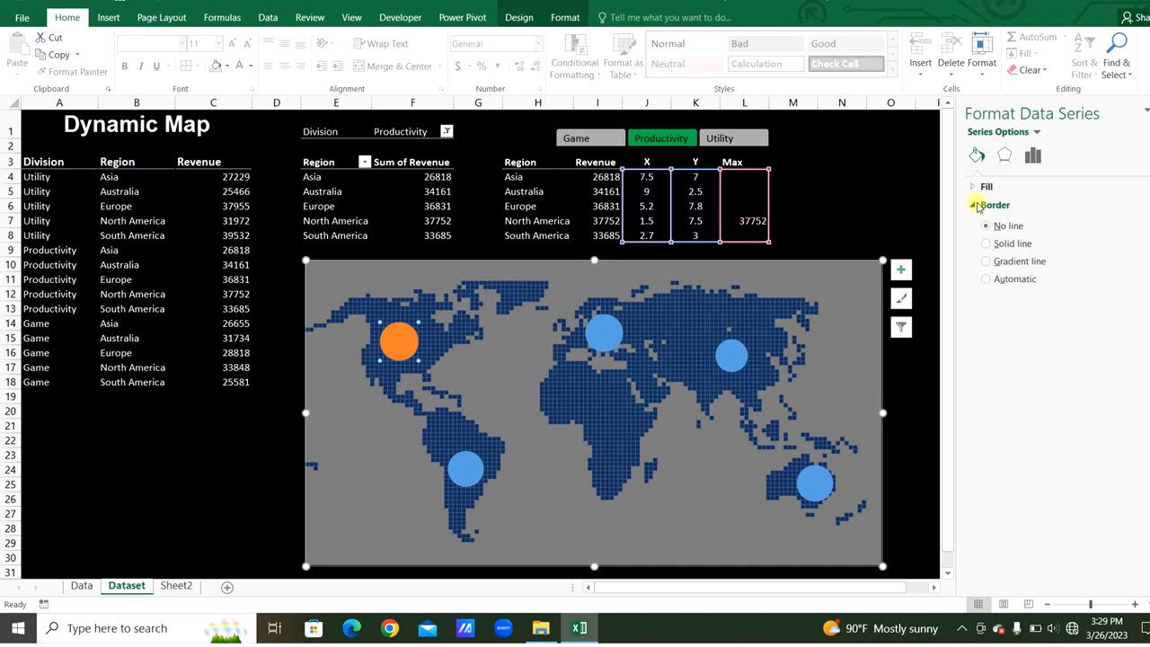
pyautogui.click(974, 186)
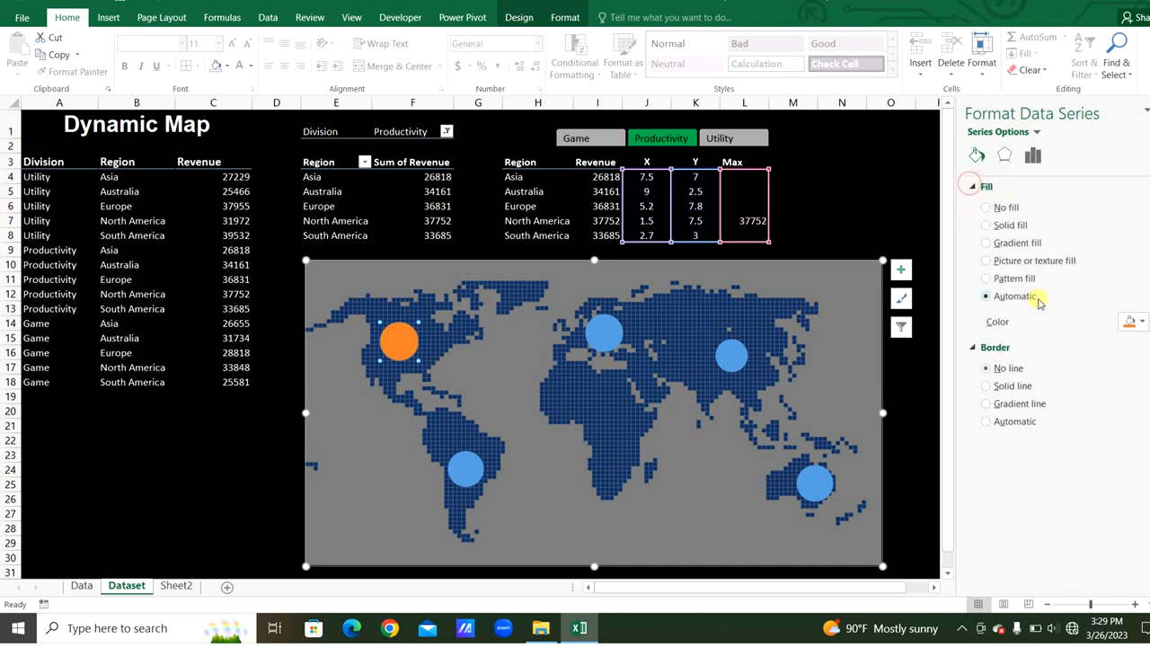
pyautogui.click(996, 244)
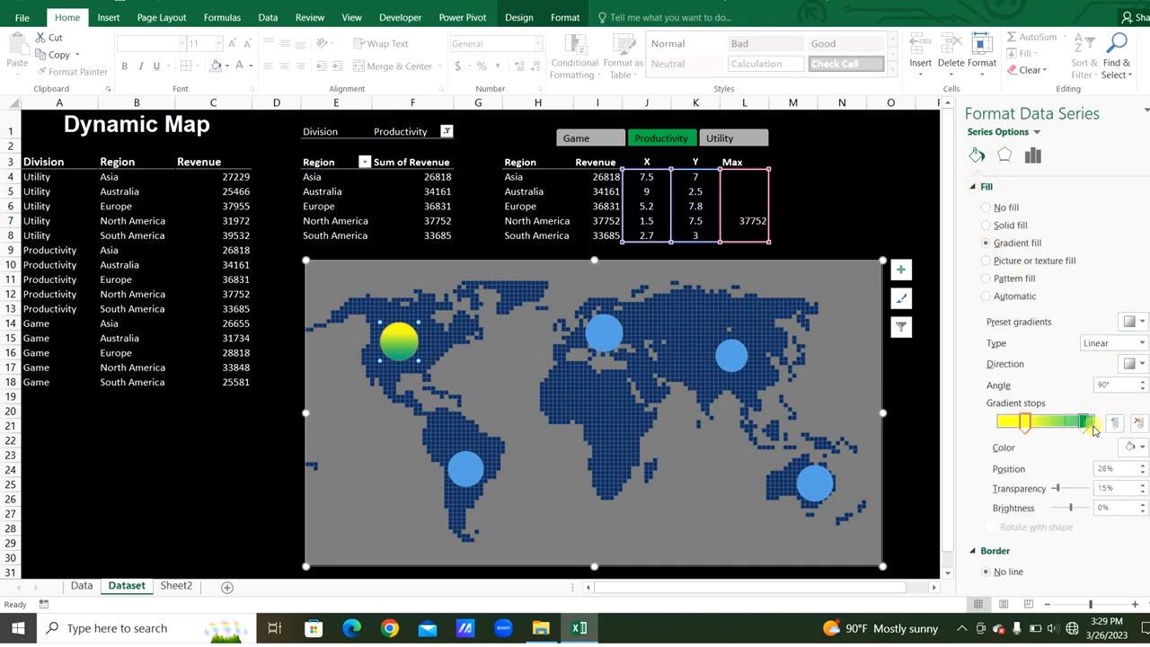
# - Give the Location series bubbles a gradient fill running from red to green by recolouring the yellow stop red
pyautogui.click(605, 336)
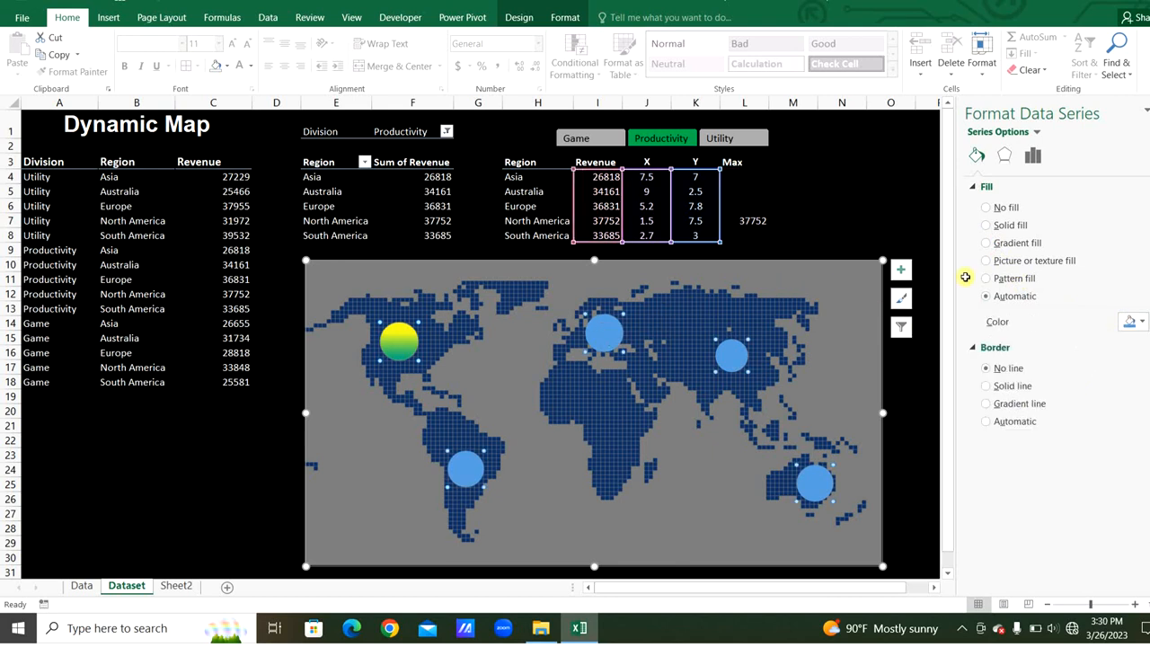
pyautogui.click(987, 243)
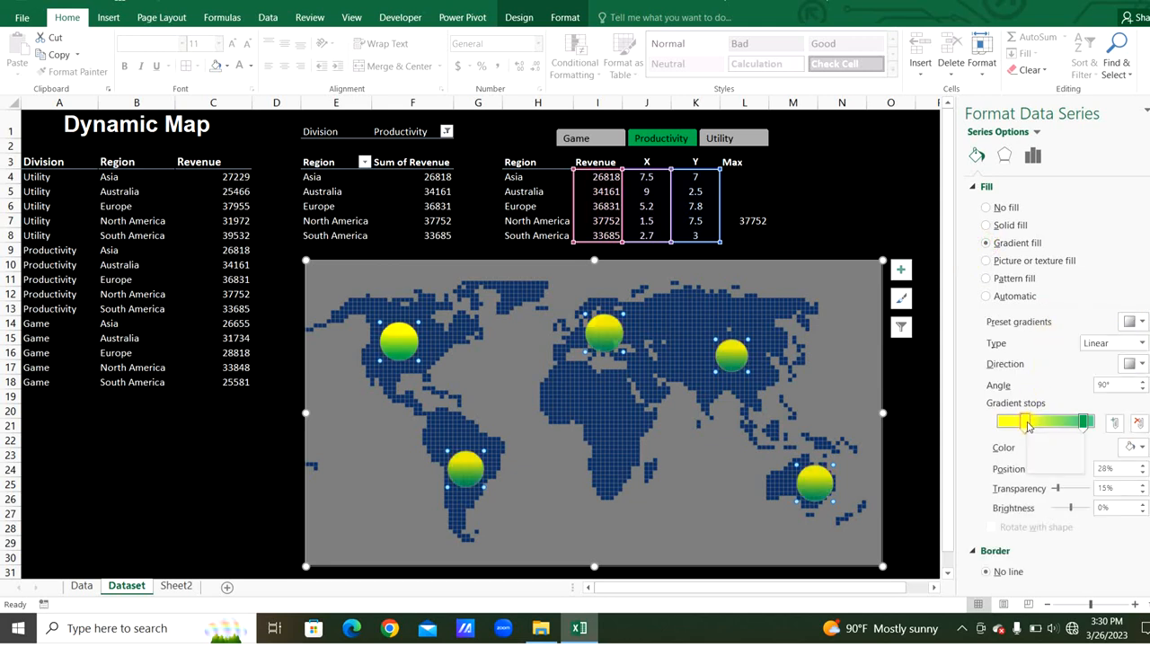
pyautogui.click(1142, 448)
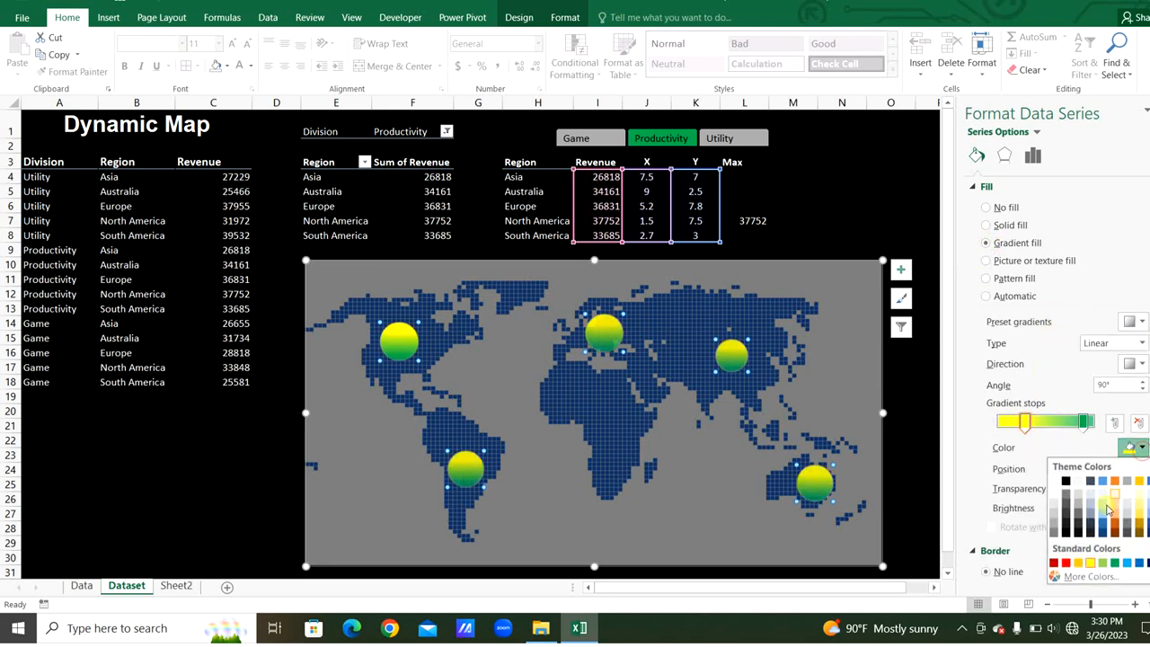
pyautogui.click(1067, 564)
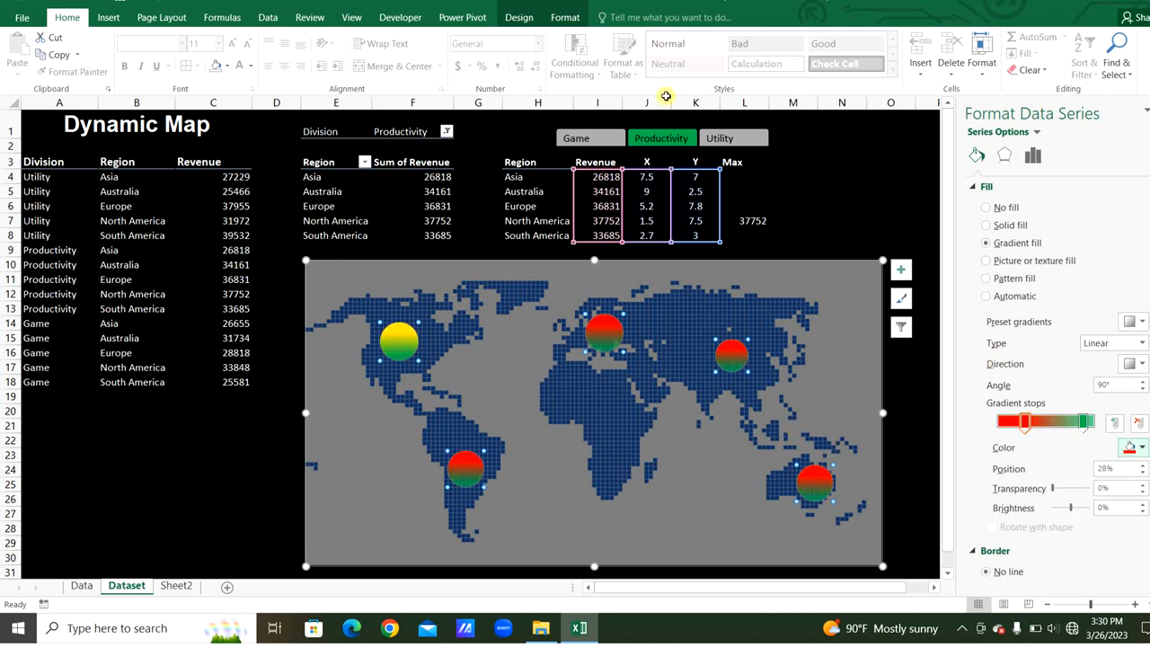
# - Apply a green 11 pt glow effect to the Location series bubbles
pyautogui.click(565, 18)
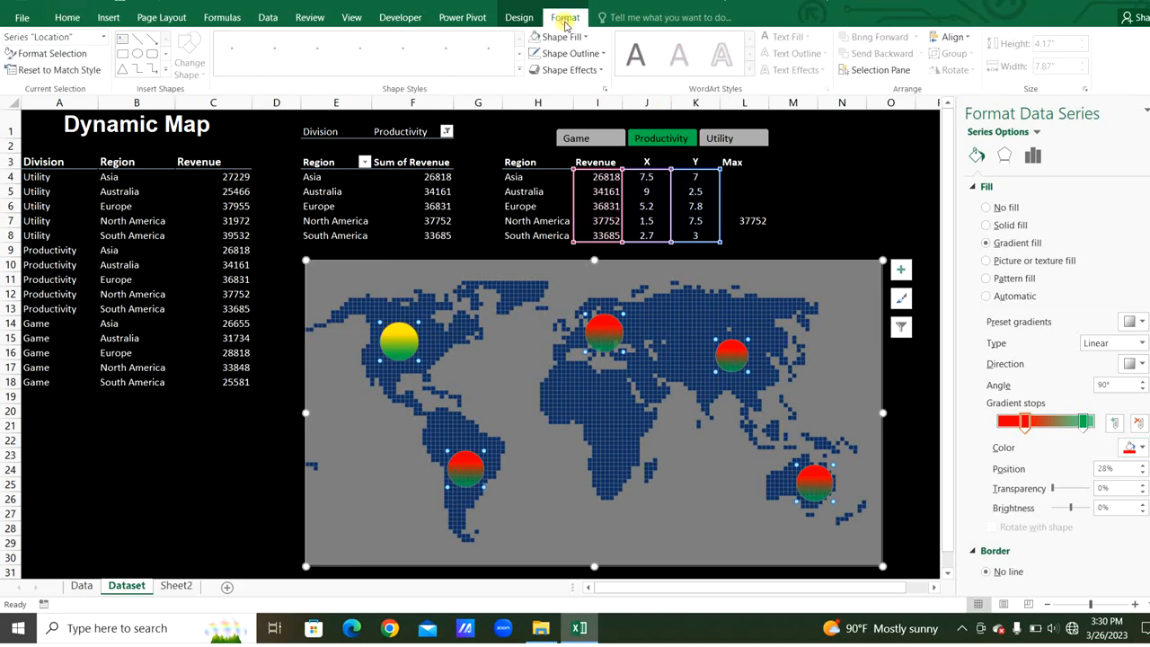
pyautogui.click(572, 70)
pyautogui.moveTo(576, 196)
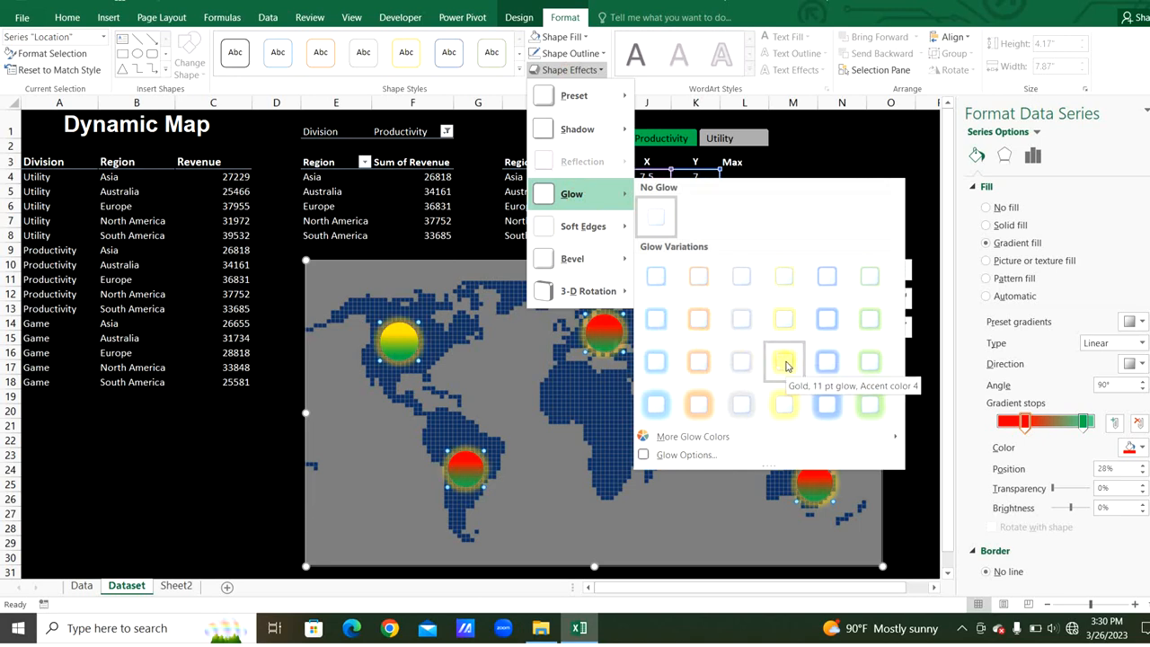
pyautogui.click(873, 370)
pyautogui.click(871, 236)
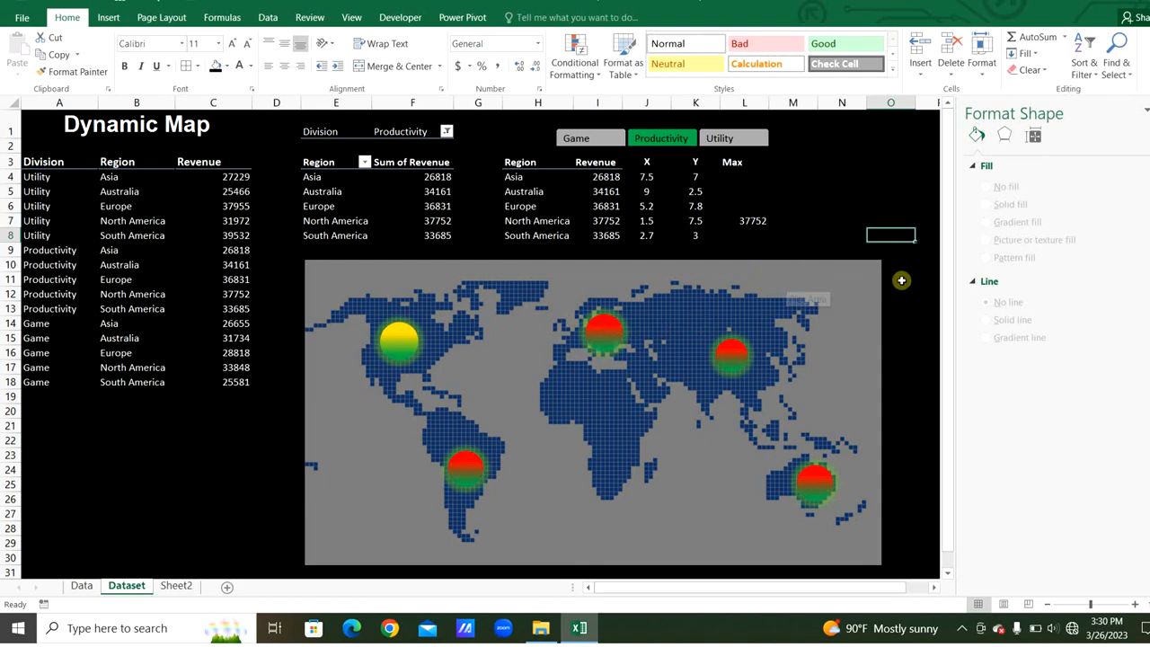
# - Add data labels to the map bubbles and make the Location labels show the bubble size instead of the Y value
pyautogui.click(850, 268)
pyautogui.click(899, 269)
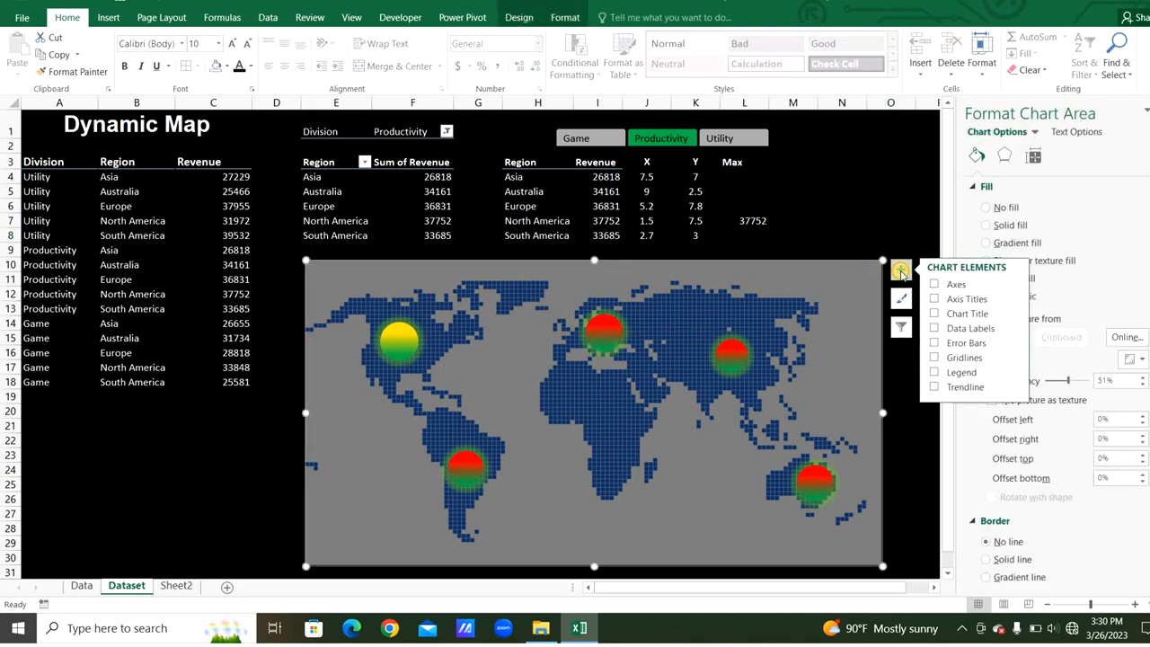
pyautogui.click(936, 329)
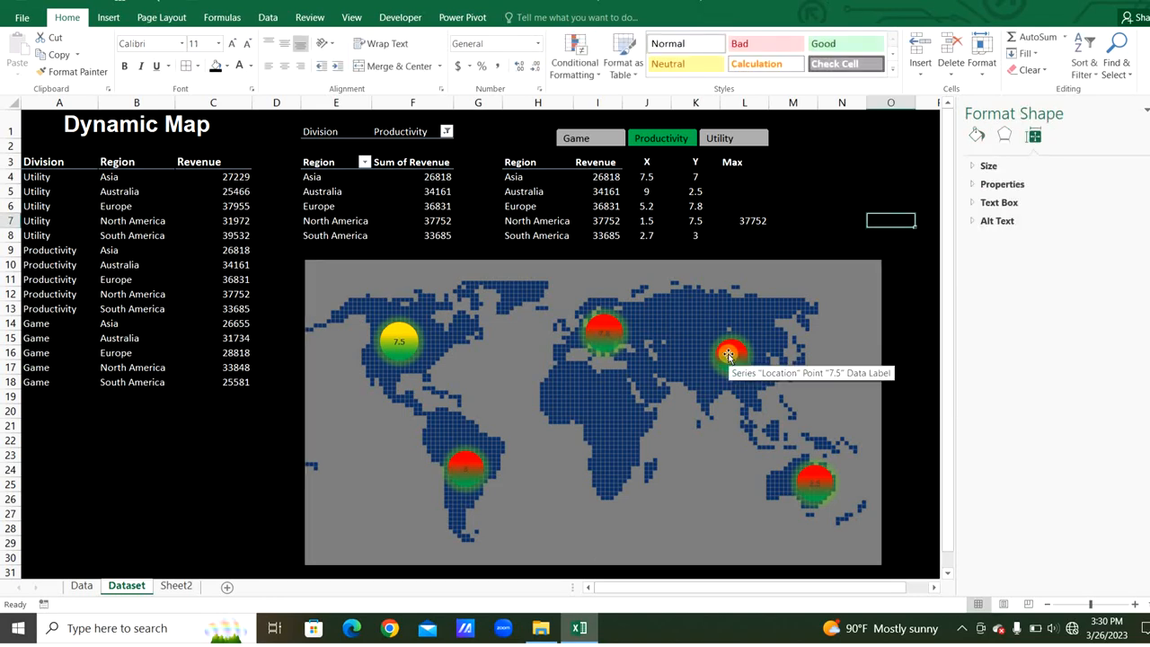
pyautogui.click(730, 355)
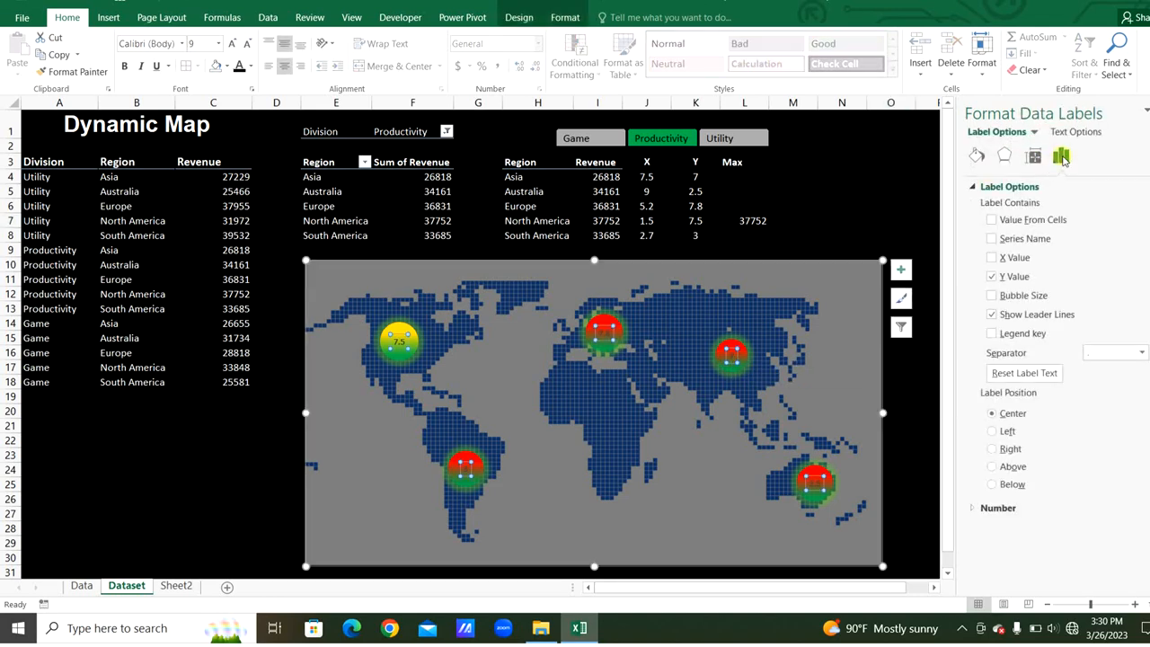
pyautogui.click(993, 276)
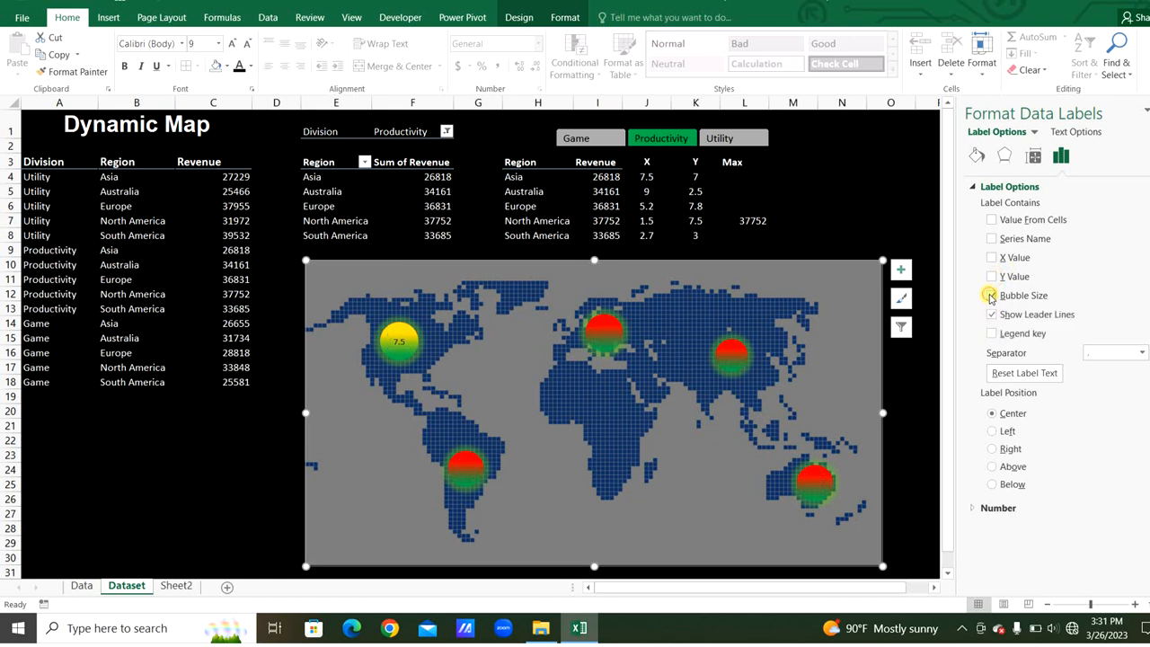
pyautogui.click(992, 296)
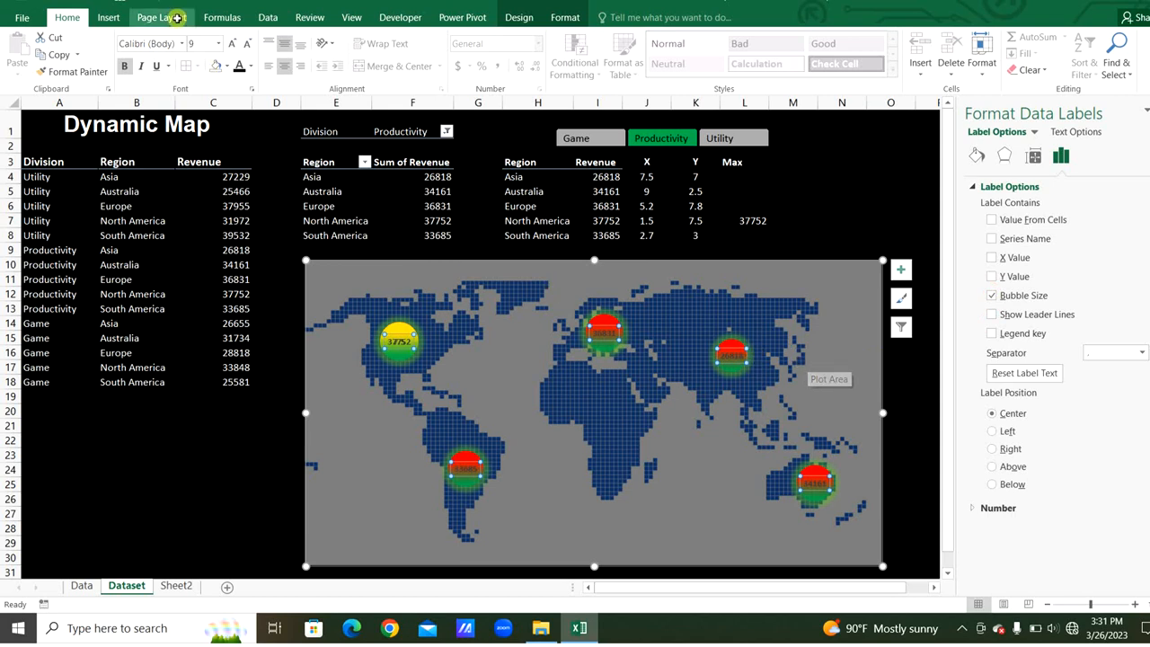
# - Set the Location data labels' font to Agency FB at size 10
pyautogui.click(162, 45)
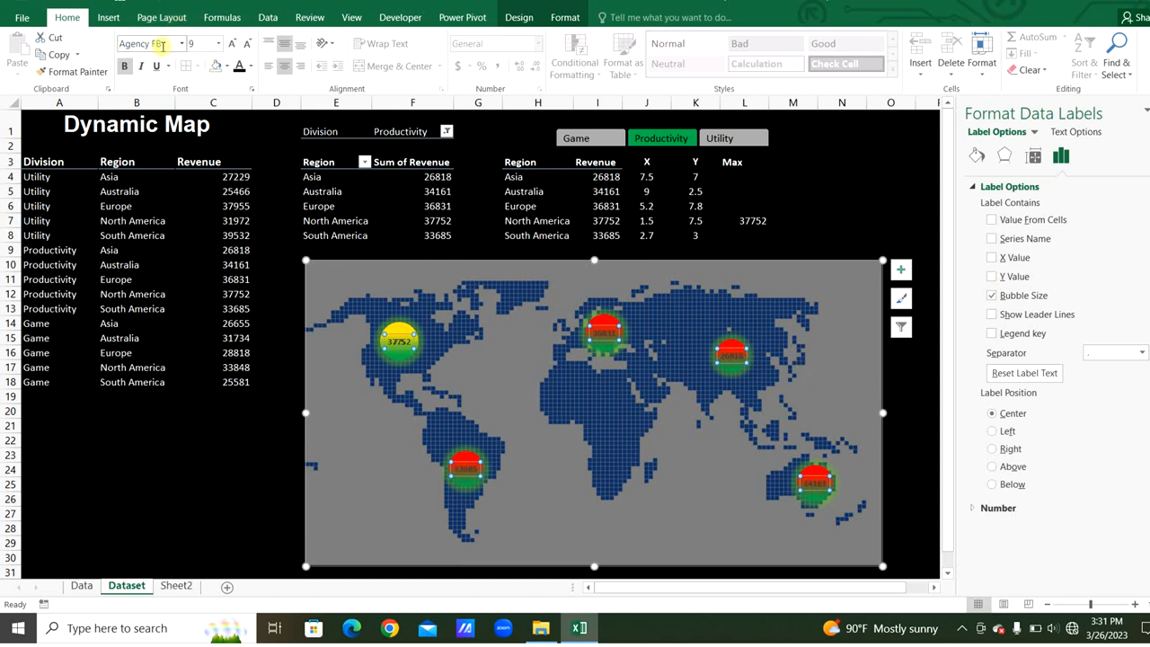
pyautogui.press('Return')
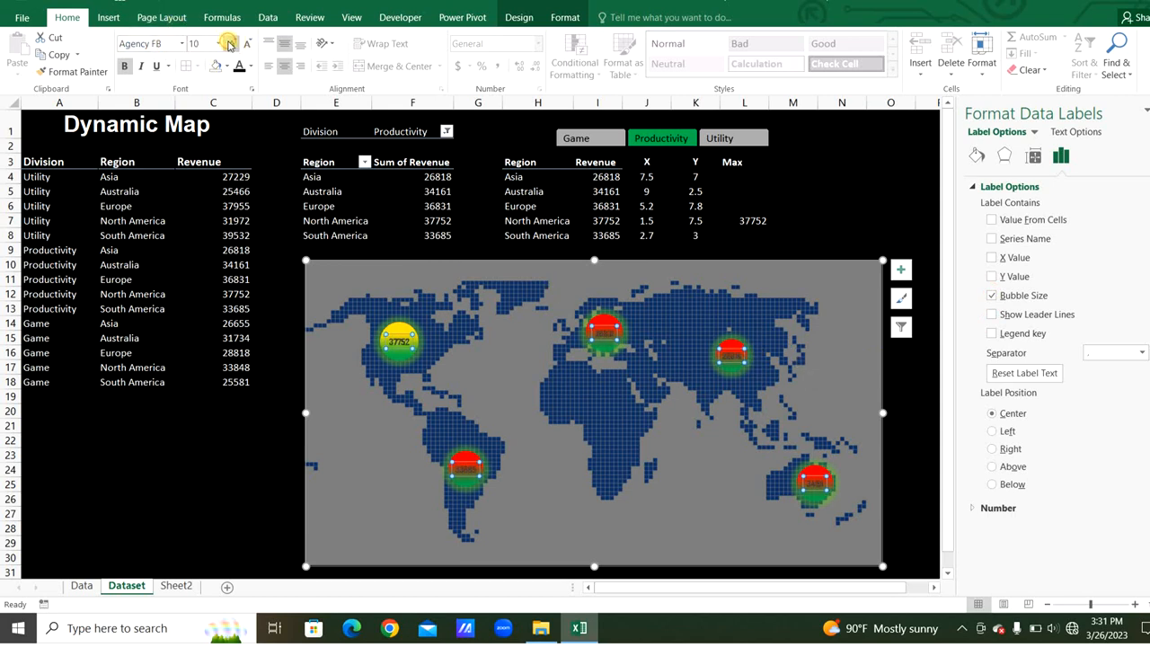
pyautogui.click(229, 45)
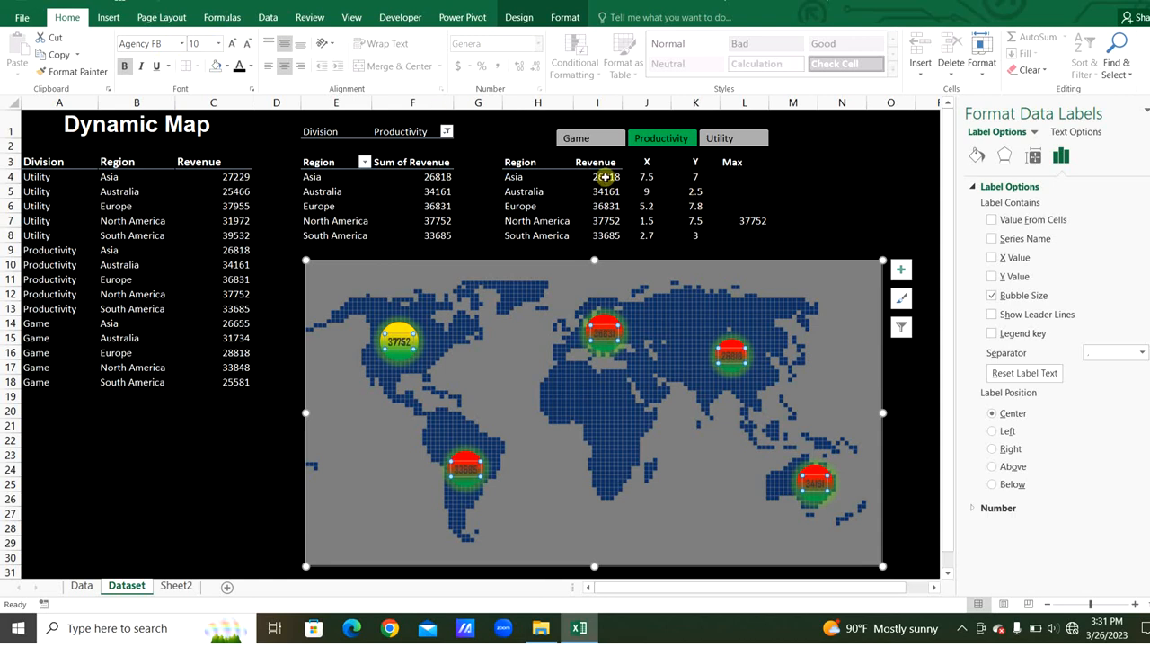
# - Format the revenue values in I4:I8 with a thousands separator
pyautogui.moveTo(605, 177); pyautogui.dragTo(607, 237)
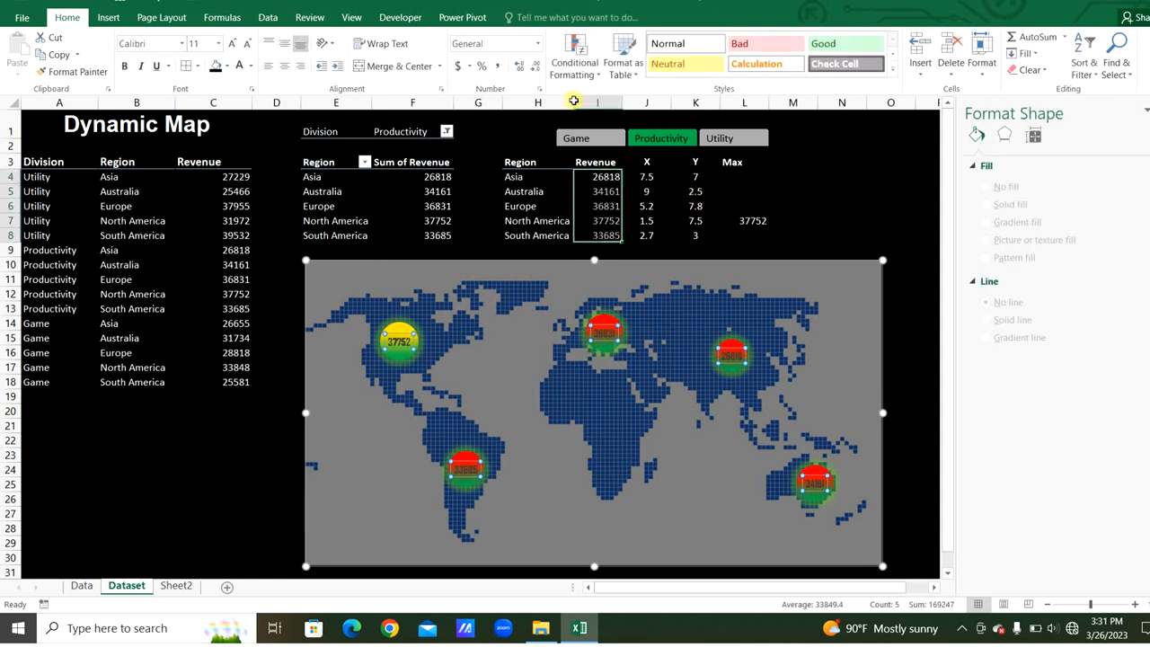
pyautogui.click(499, 68)
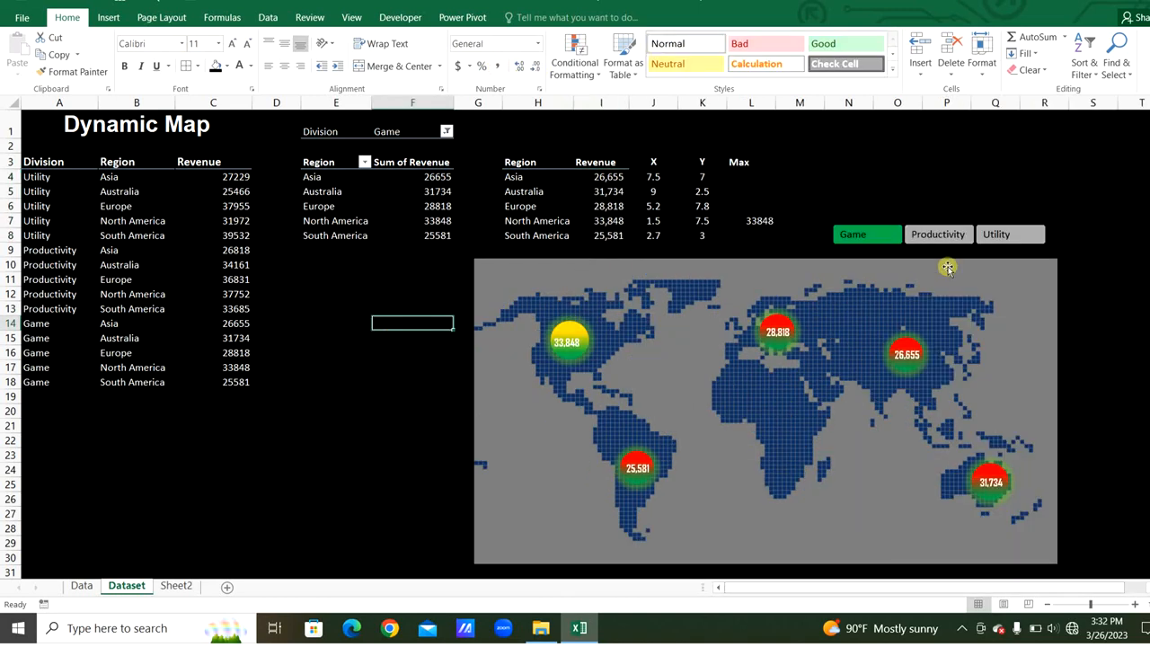
# - Check the map for each division by switching the slicer between Productivity, Utility and Game, ending on Utility
pyautogui.click(955, 237)
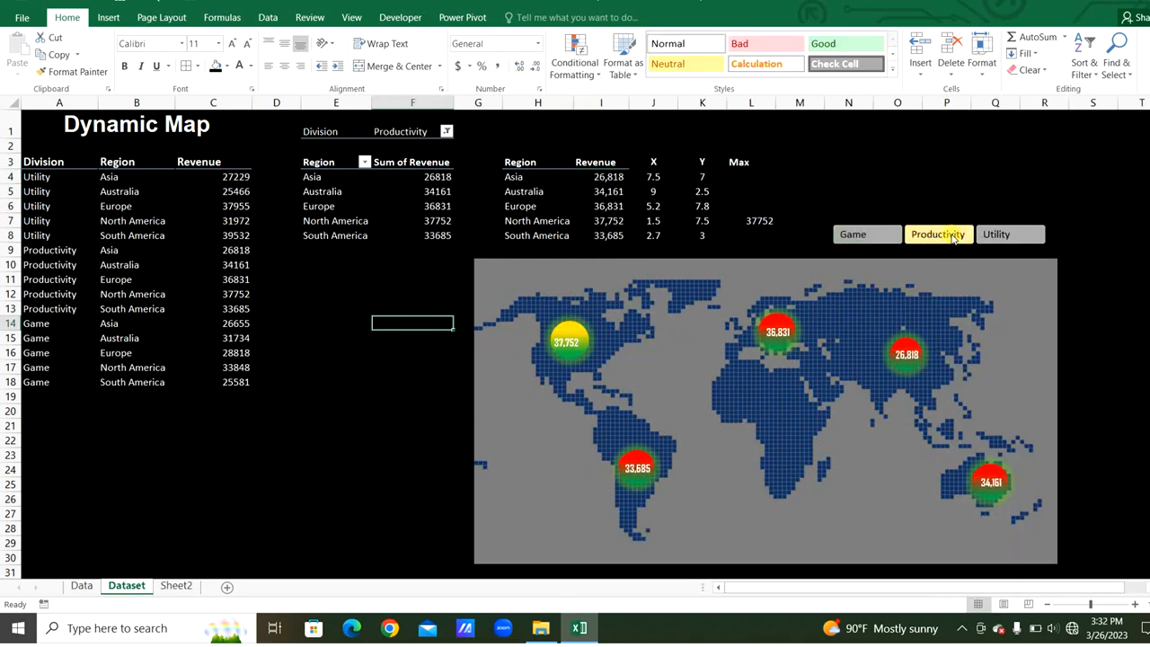
pyautogui.click(1000, 234)
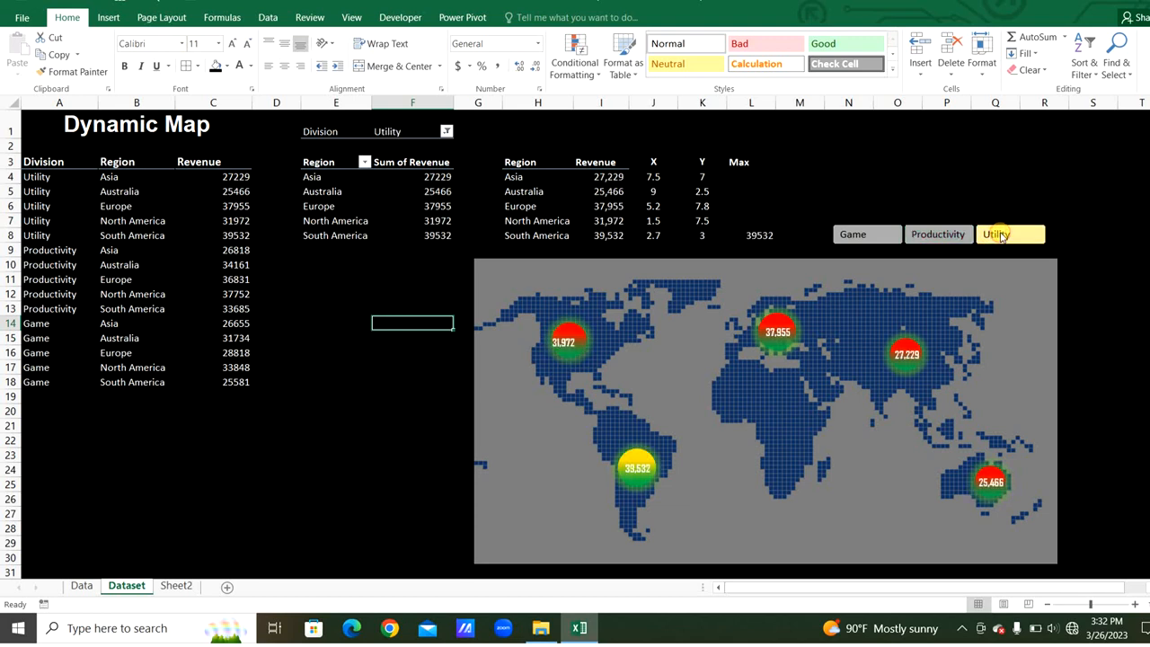
pyautogui.click(886, 235)
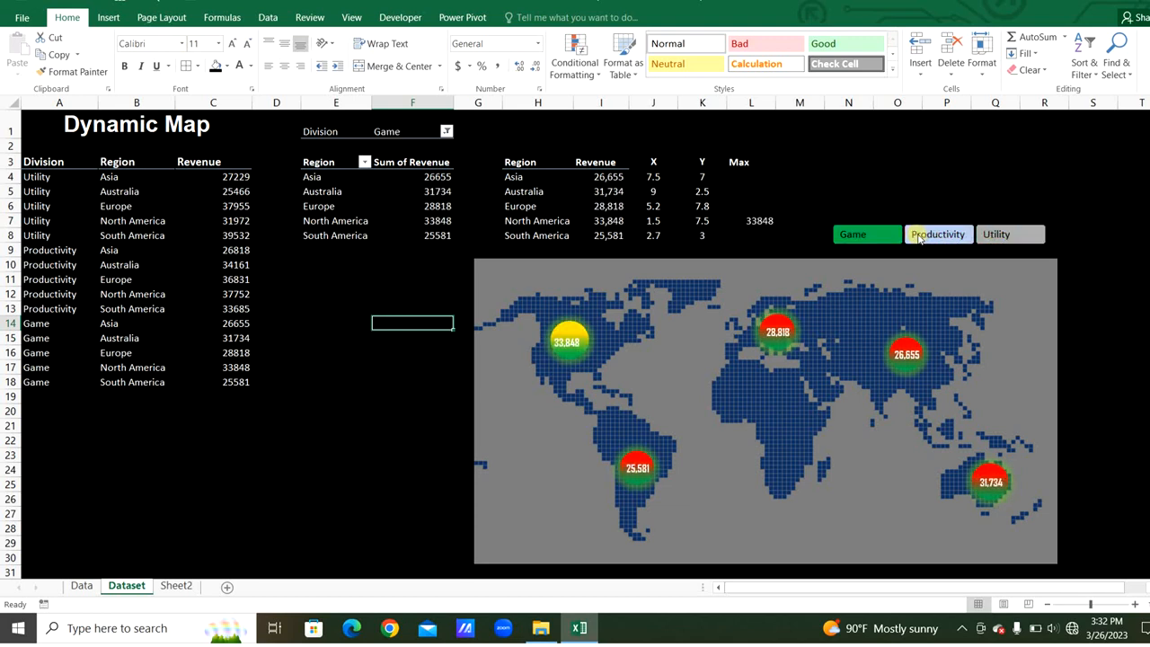
pyautogui.click(919, 236)
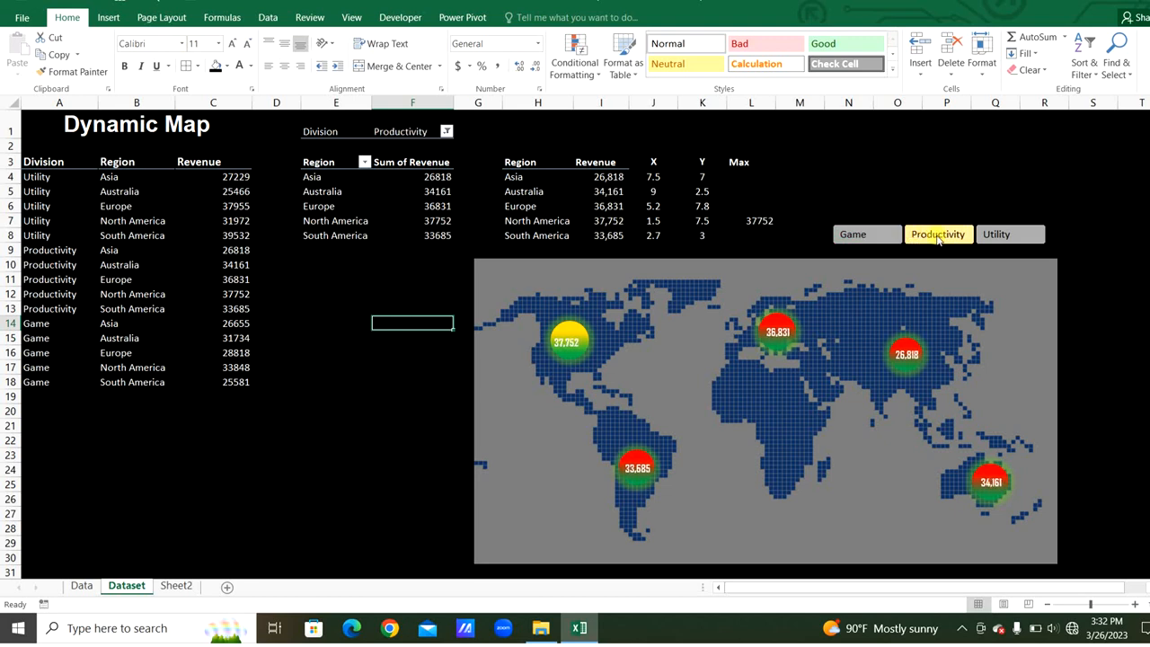
pyautogui.click(984, 238)
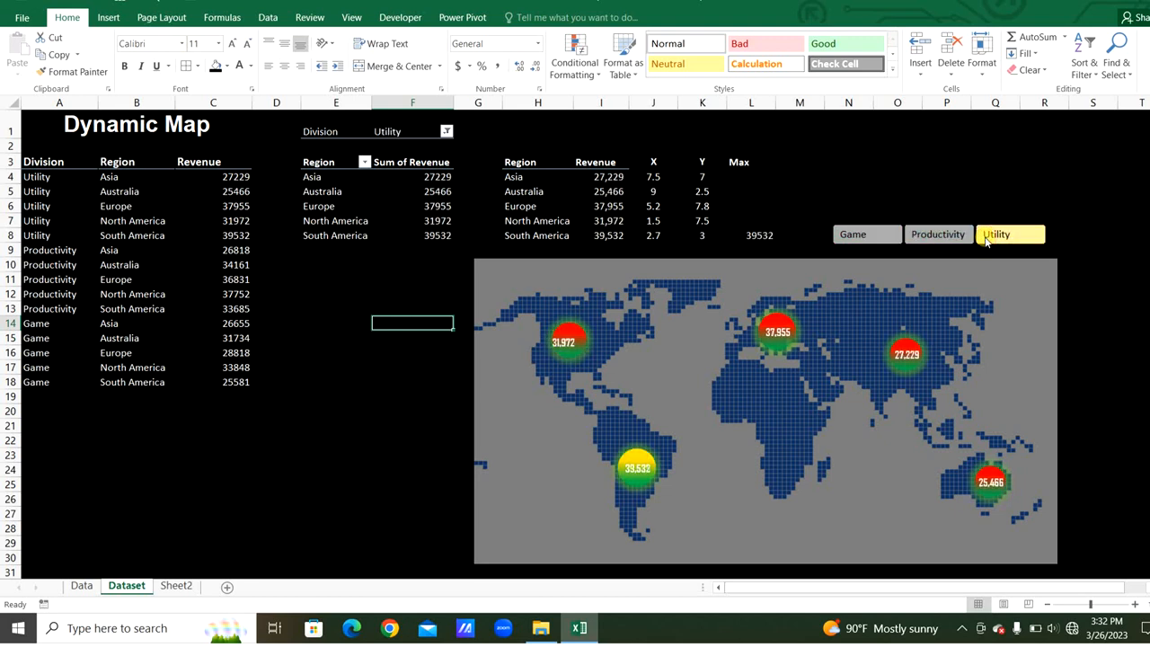